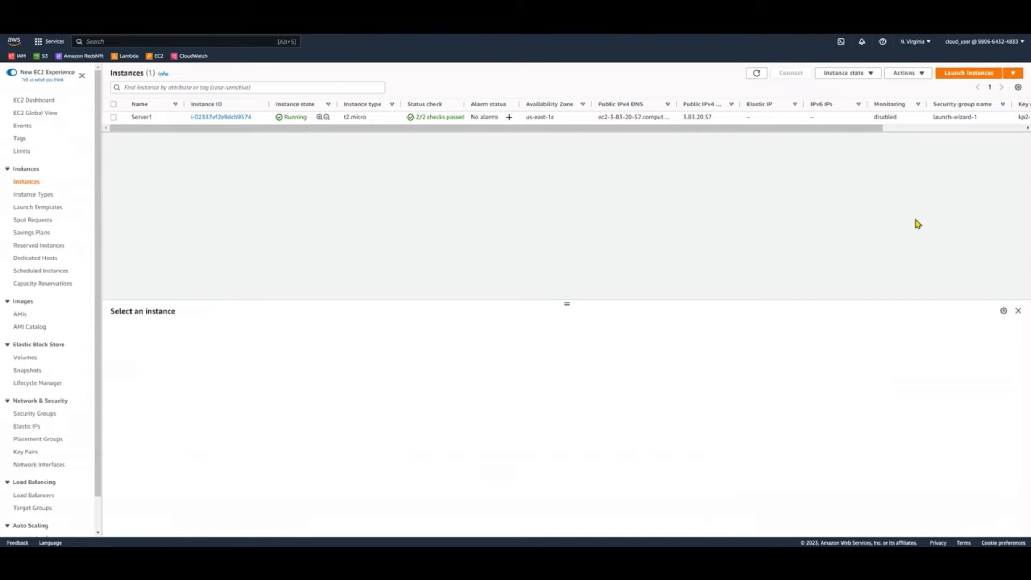
# Clear the computer name in Remote Desktop Connection and copy Server1's public DNS from its RDP client connection details
pyautogui.click(113, 118)
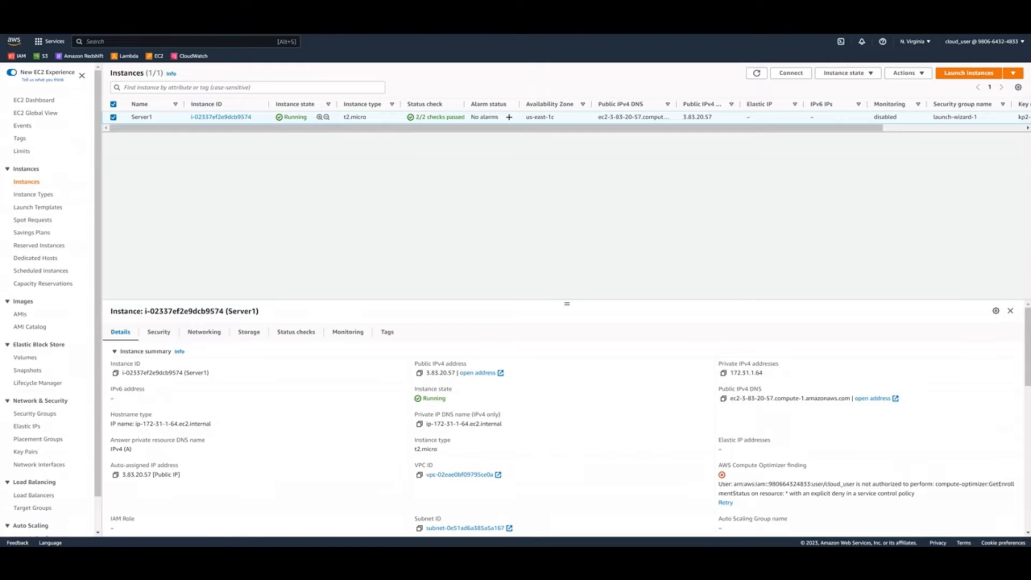
pyautogui.moveTo(1030, 158); pyautogui.dragTo(611, 233)
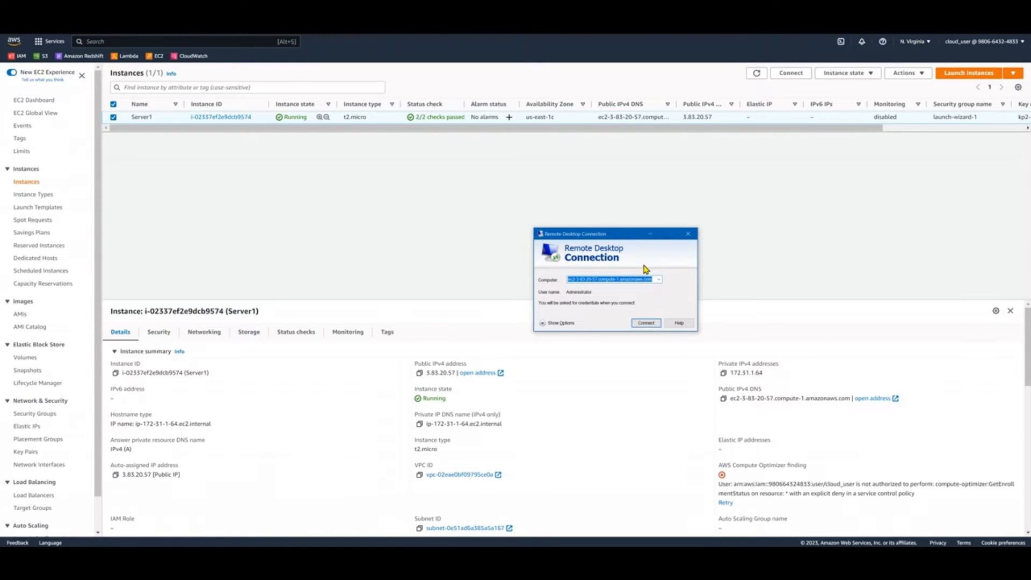
pyautogui.press('BackSpace')
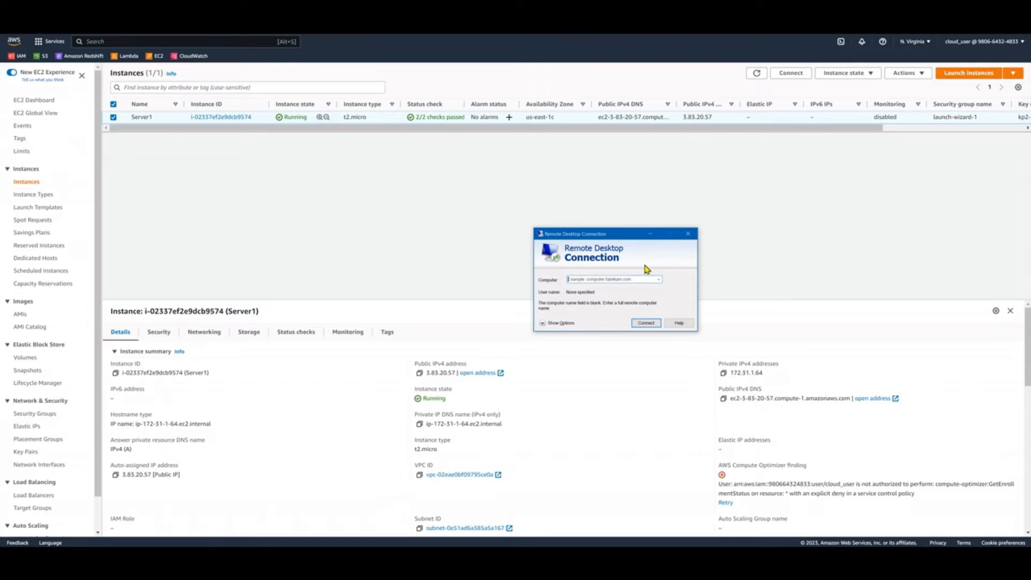
pyautogui.click(798, 78)
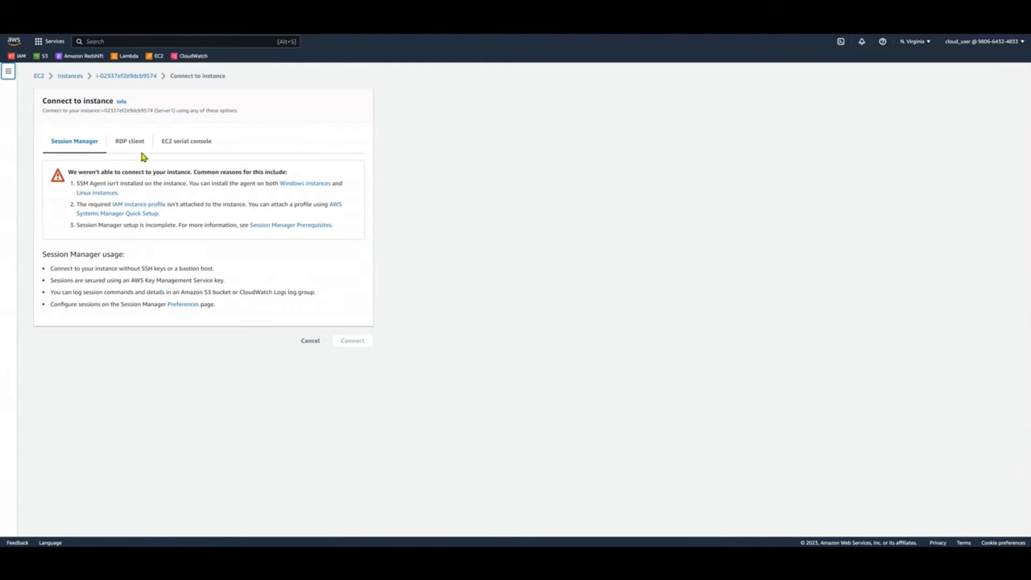
pyautogui.click(133, 146)
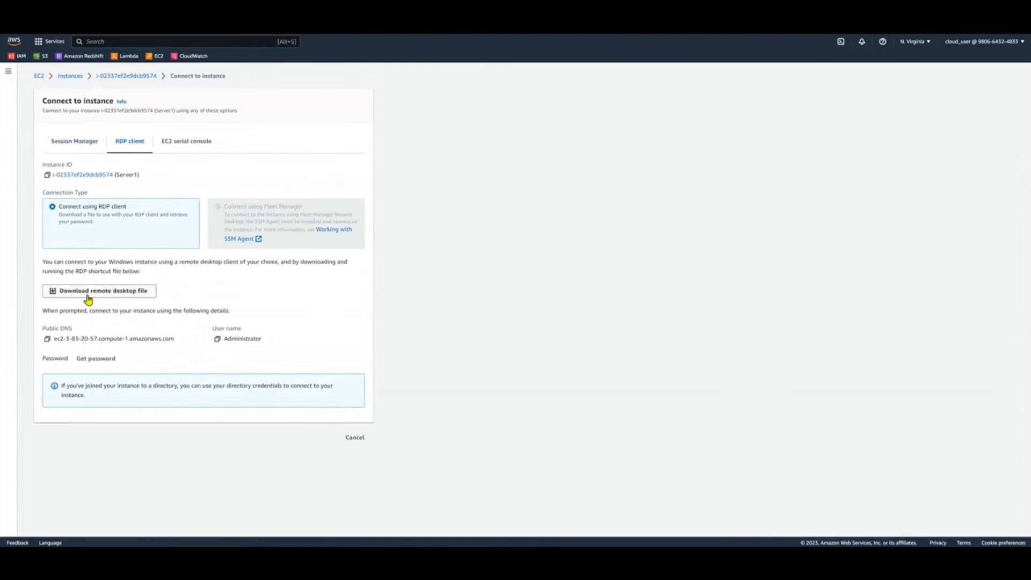
pyautogui.click(47, 339)
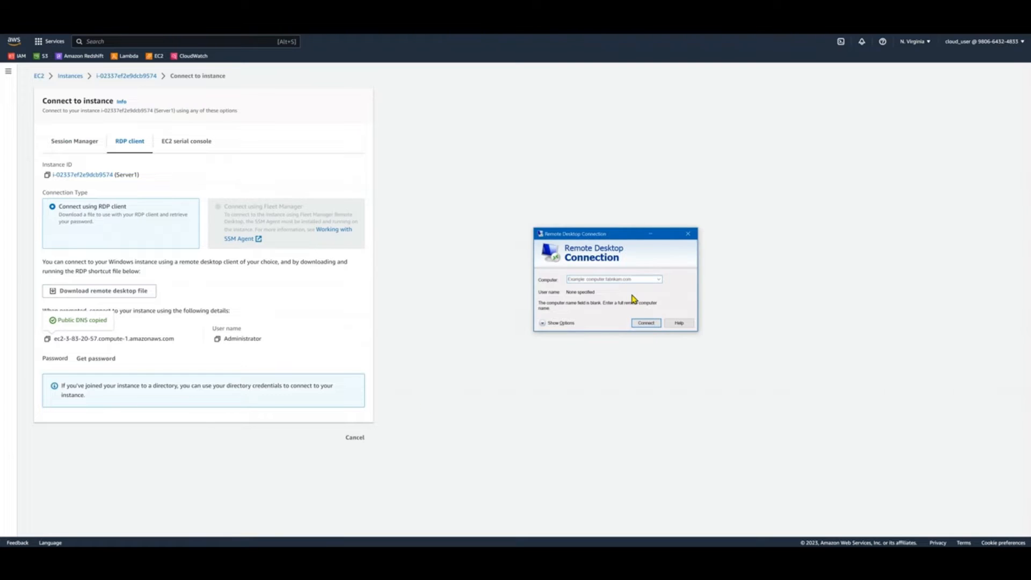
# Try to connect to Server1 over Remote Desktop using the copied public DNS and return to the instances list
pyautogui.hotkey('ctrl', 'v')
pyautogui.click(644, 324)
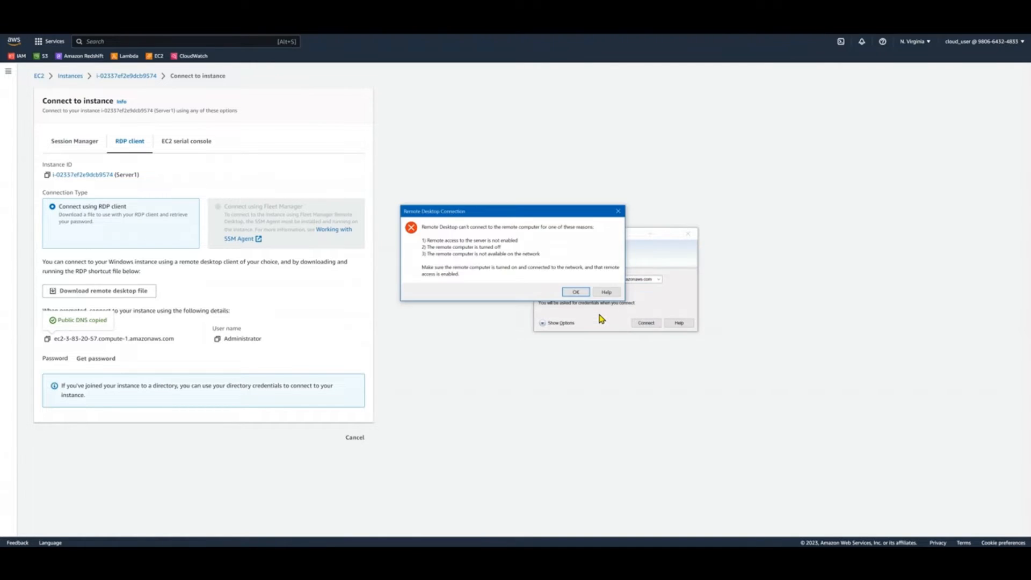
pyautogui.click(574, 293)
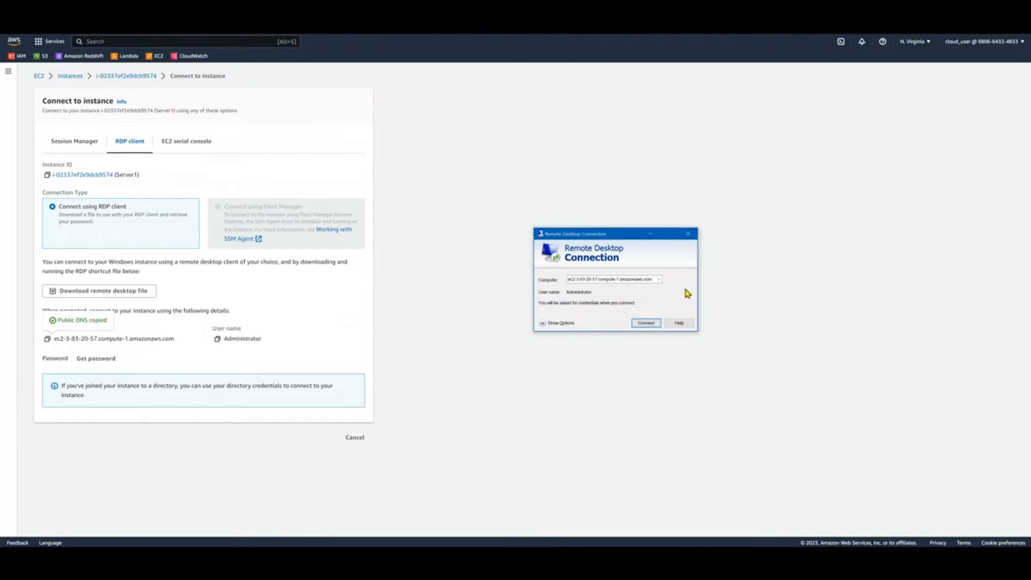
pyautogui.click(475, 302)
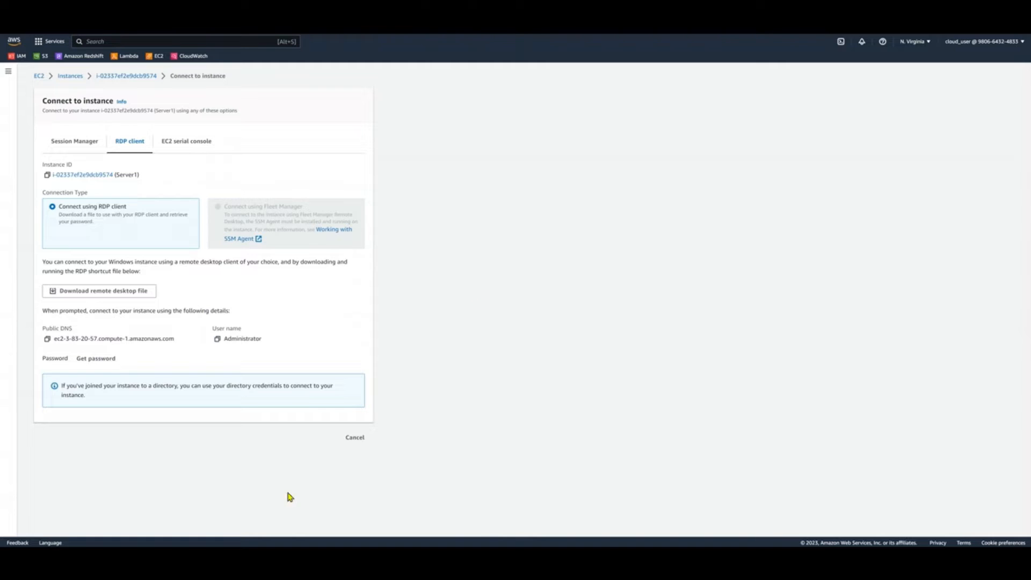
pyautogui.click(358, 440)
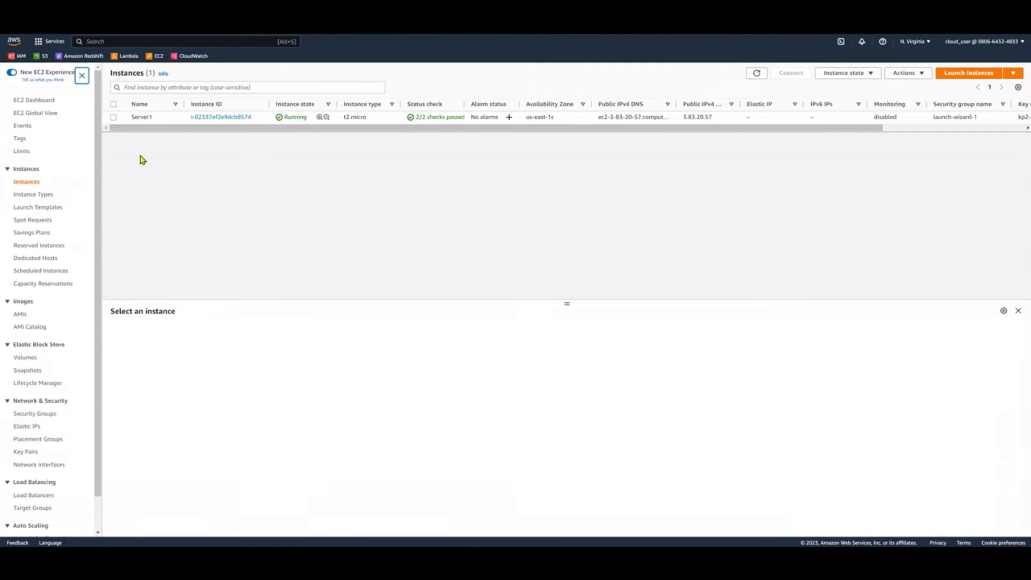
# Start launching a new EC2 instance named Server2 with the Microsoft Windows Server 2022 Base image
pyautogui.click(115, 119)
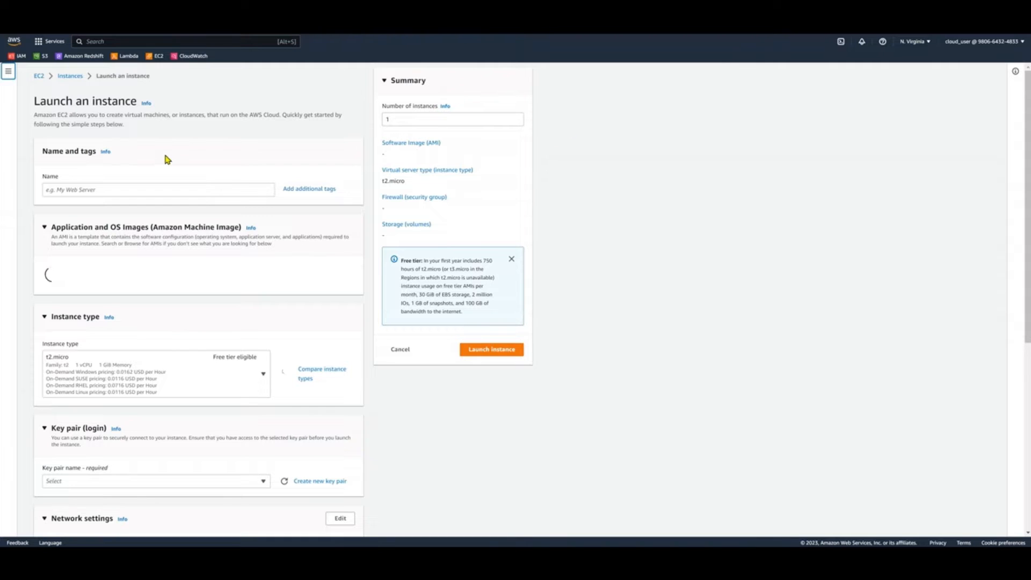
pyautogui.click(161, 191)
pyautogui.write('Server2')
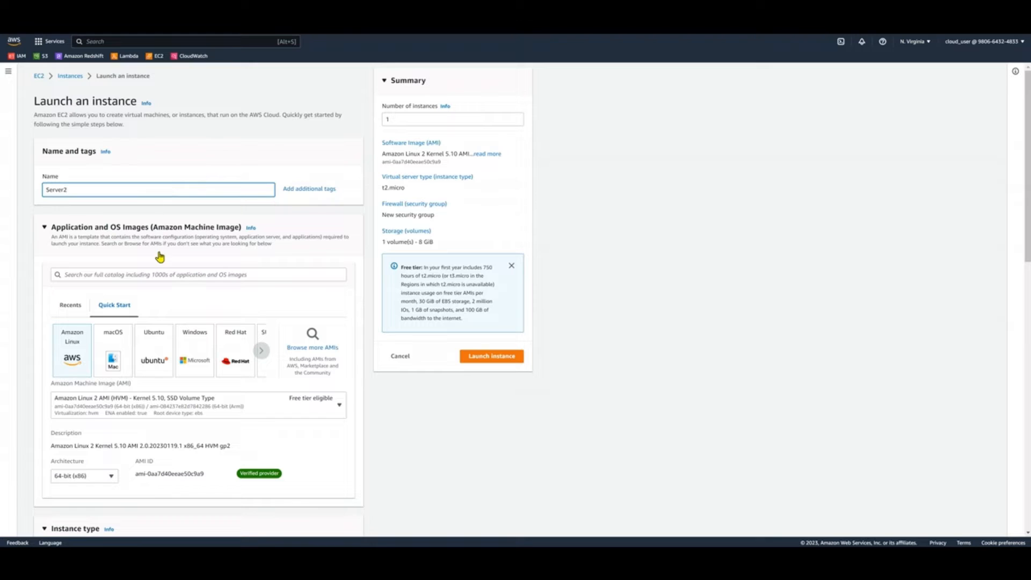
pyautogui.click(190, 351)
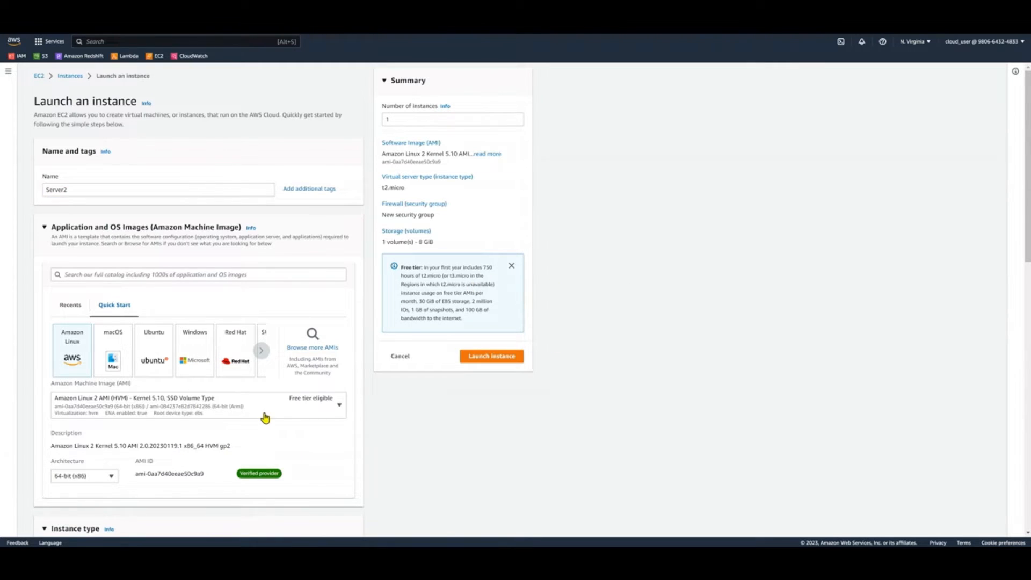
# Assign the existing key pair kp2-20230209 to the new instance for login
pyautogui.scroll(-3, 572, 345)
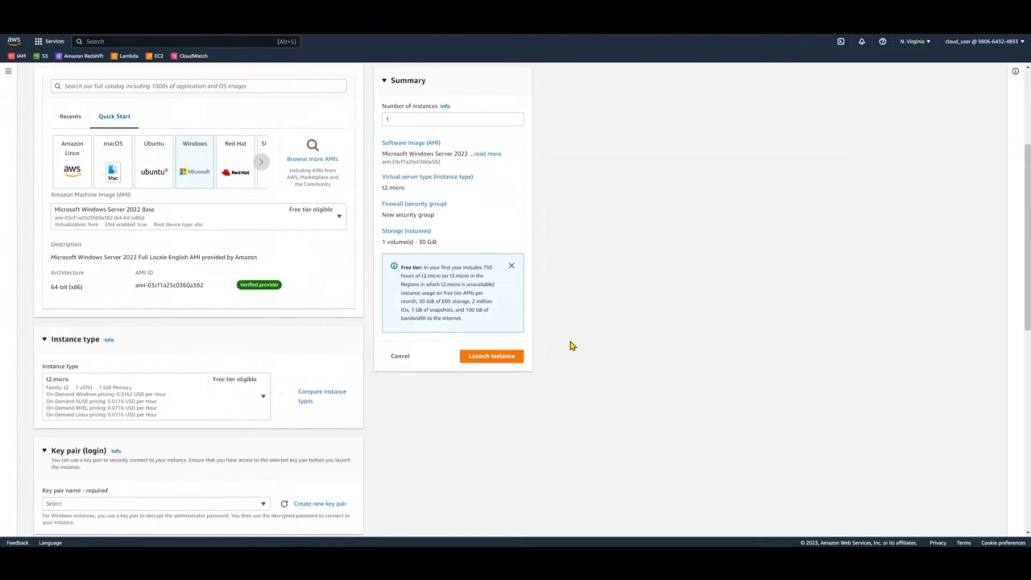
pyautogui.scroll(-2, 156, 349)
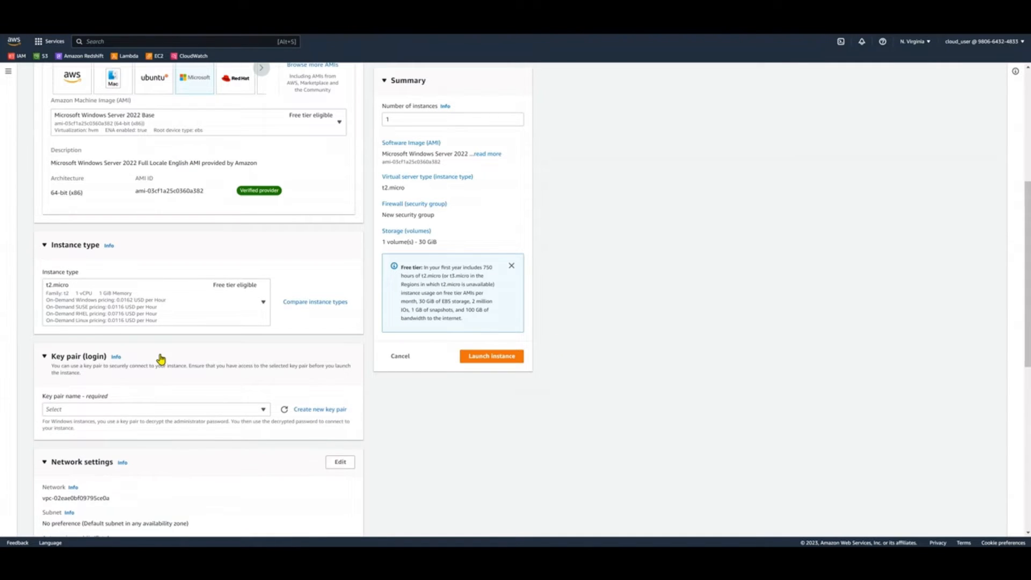
pyautogui.scroll(-2, 161, 359)
pyautogui.click(223, 317)
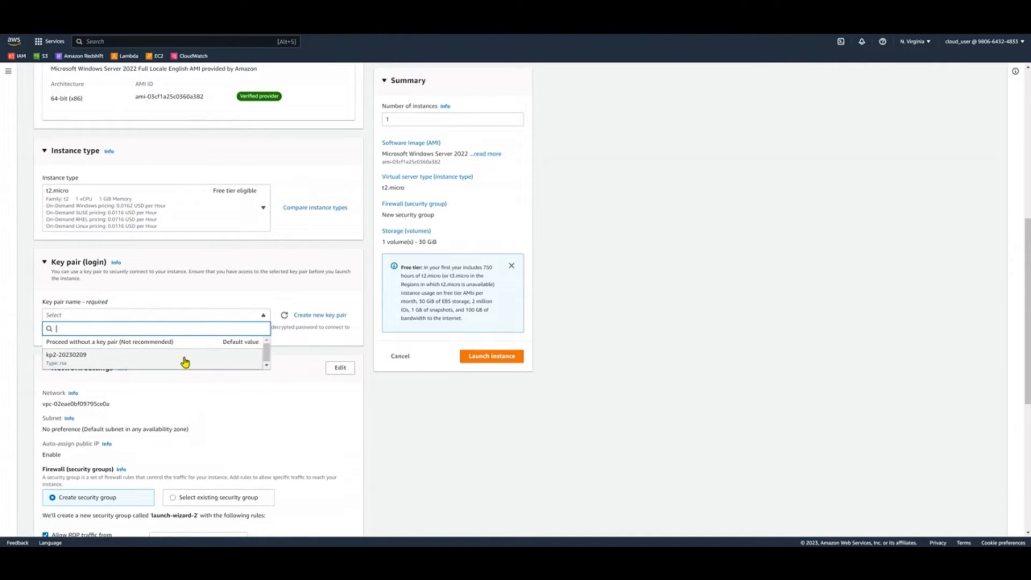
pyautogui.click(185, 359)
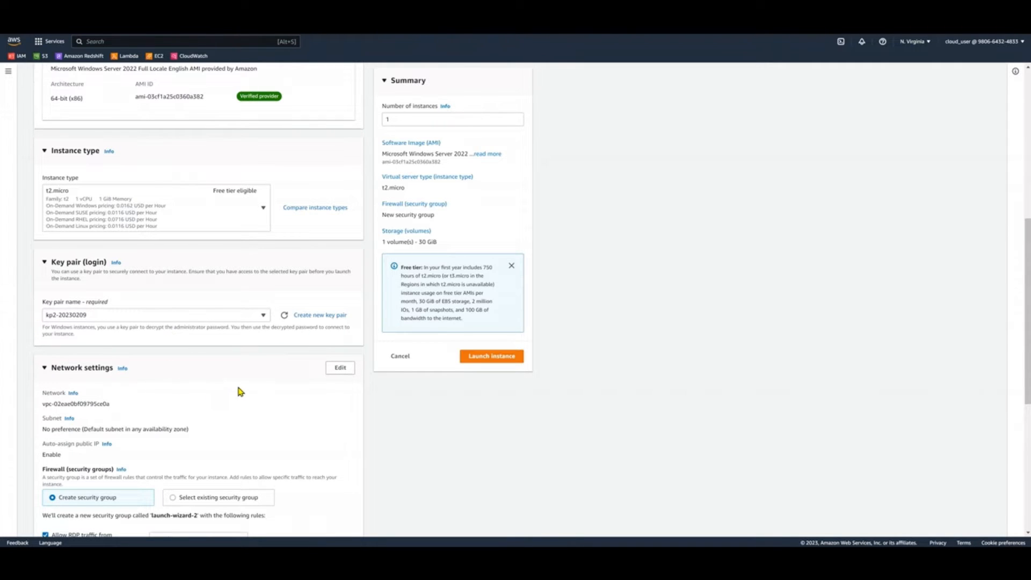
# Open the instances list in a separate browser tab and copy Server1's subnet ID from its networking details
pyautogui.scroll(-1, 254, 365)
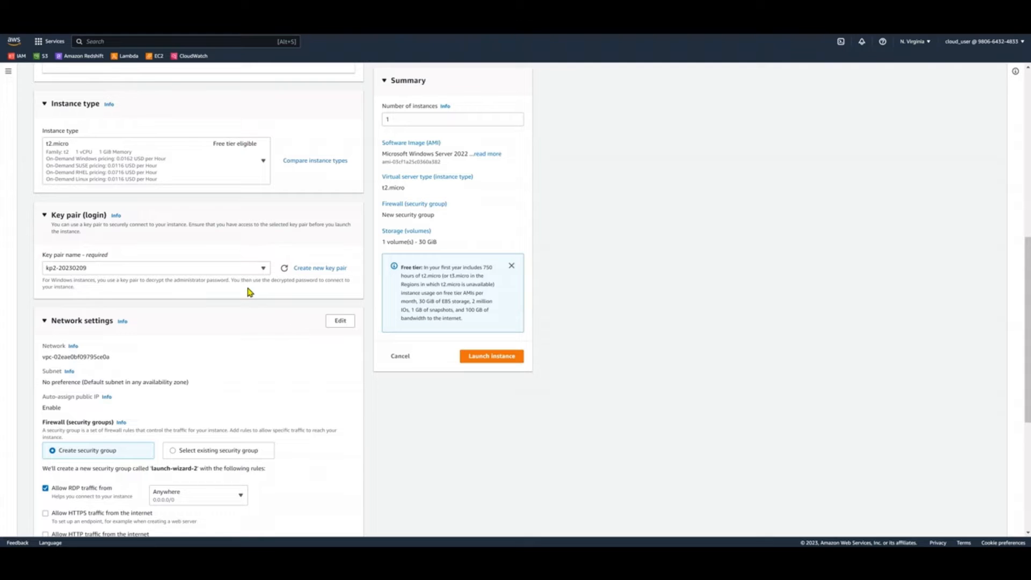
pyautogui.scroll(-1, 145, 356)
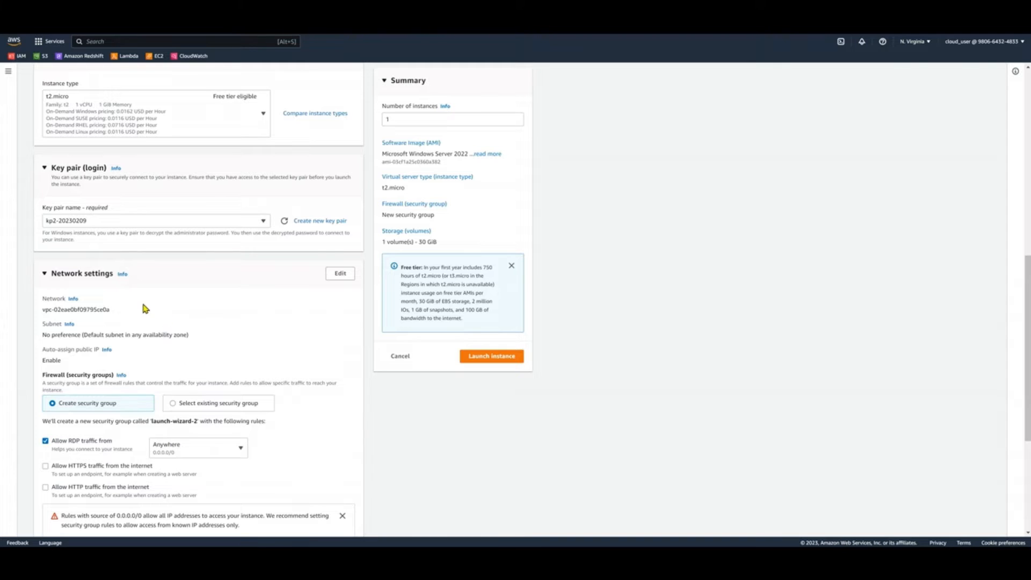
pyautogui.click(10, 74)
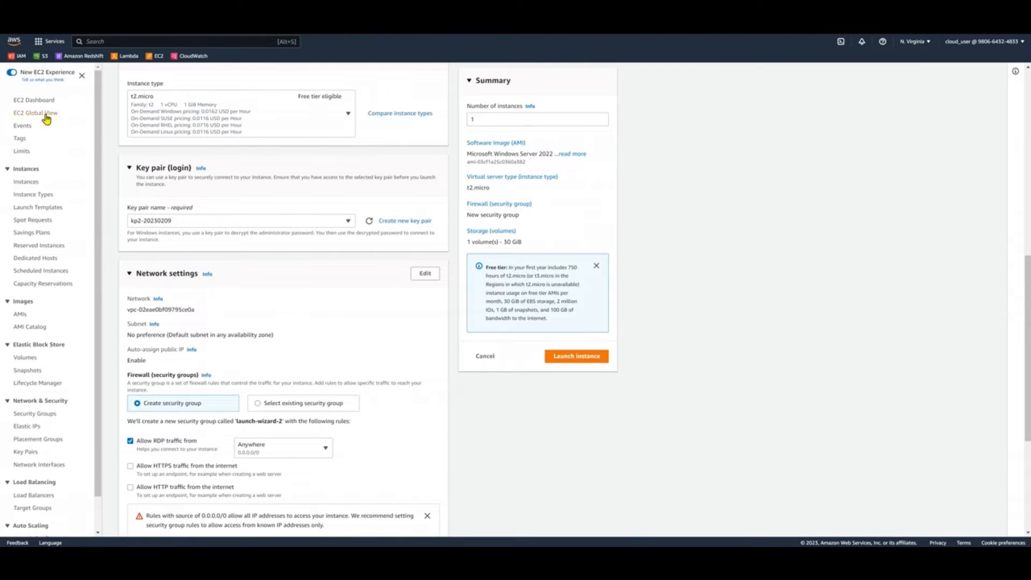
pyautogui.rightClick(23, 183)
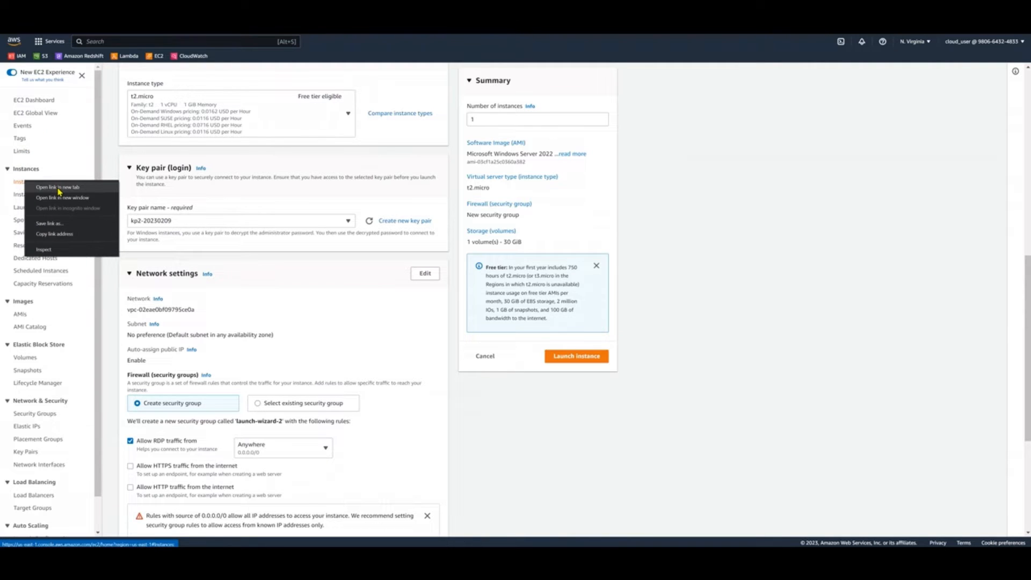
pyautogui.click(59, 189)
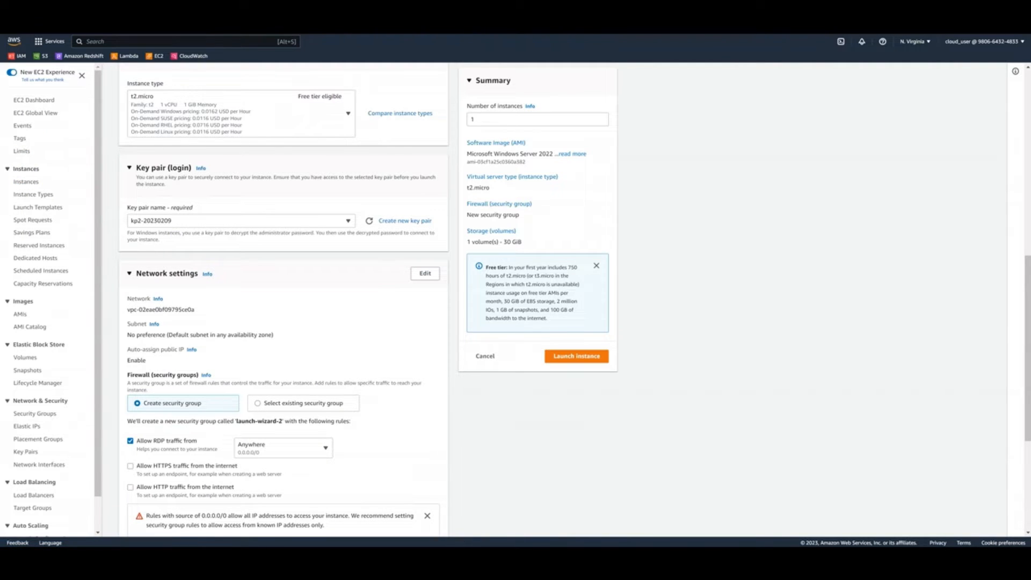
pyautogui.click(446, 10)
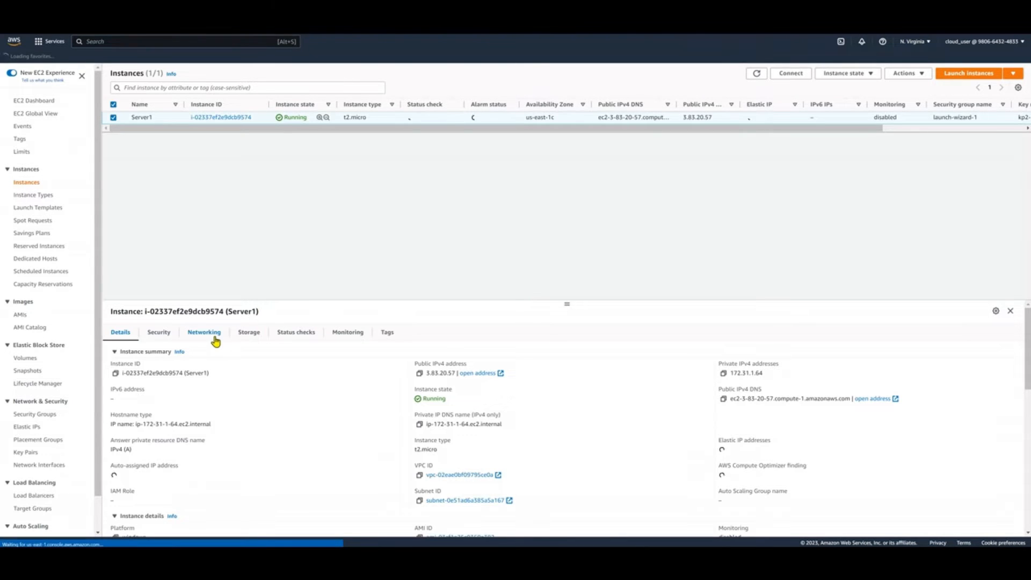
pyautogui.click(215, 339)
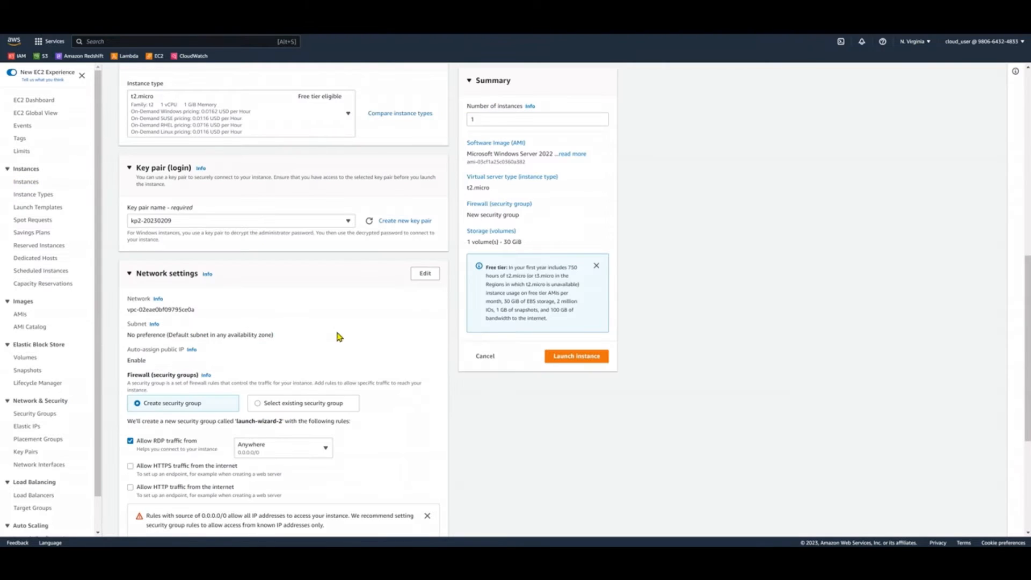
# Edit the new instance's network settings and set its subnet to subnet-0e51ad6a385a5a167
pyautogui.click(424, 275)
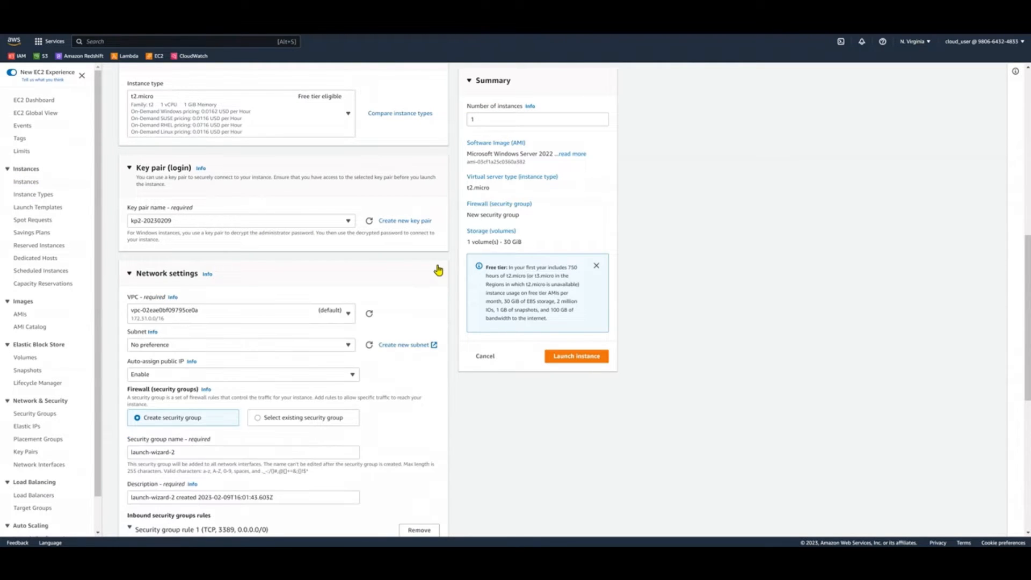
pyautogui.click(209, 351)
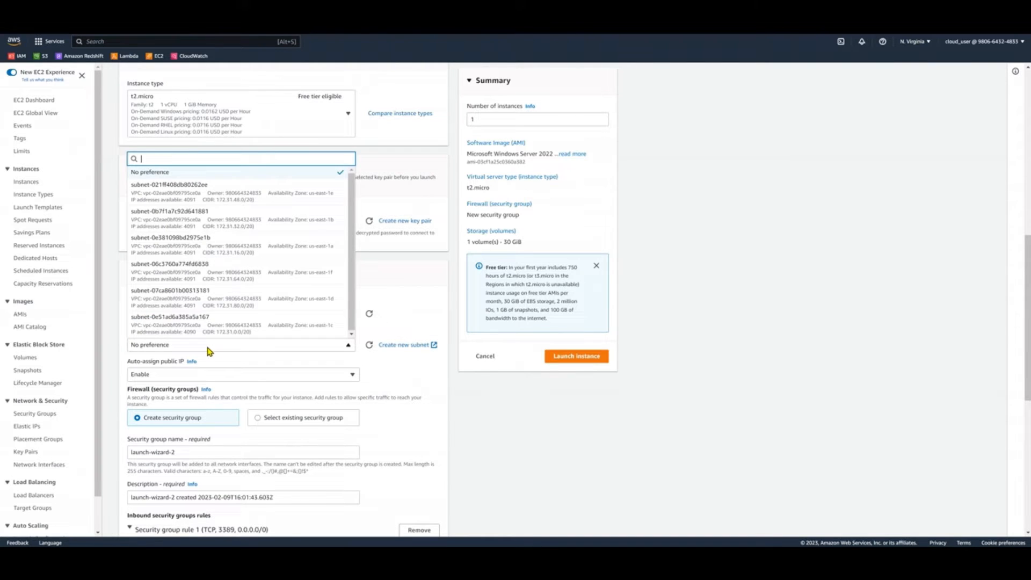
pyautogui.write('subnet-0e51ad6a385a5a167')
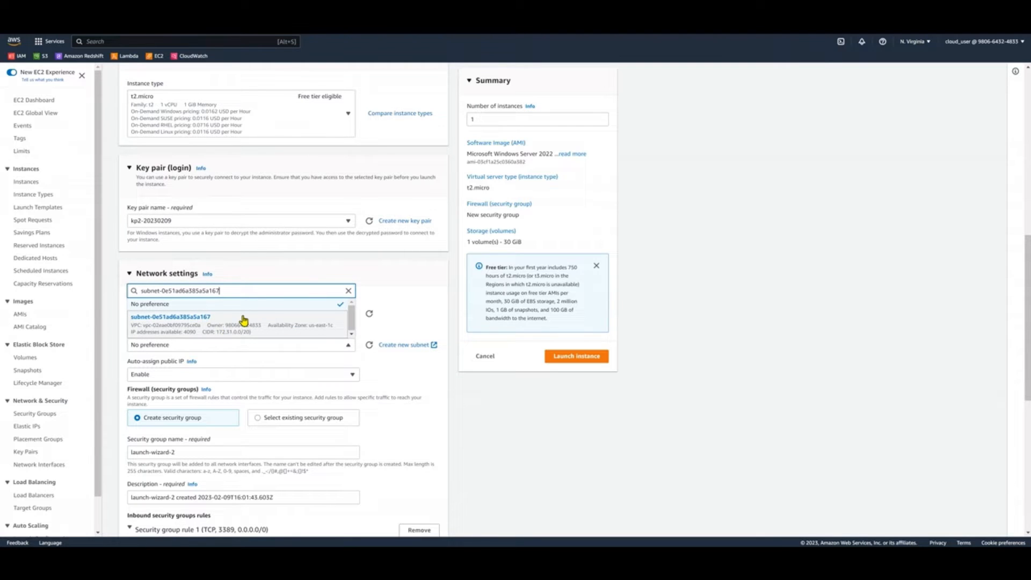
pyautogui.click(243, 322)
# Review the new instance's network settings, security group, inbound RDP rule and storage configuration
pyautogui.scroll(-2, 617, 379)
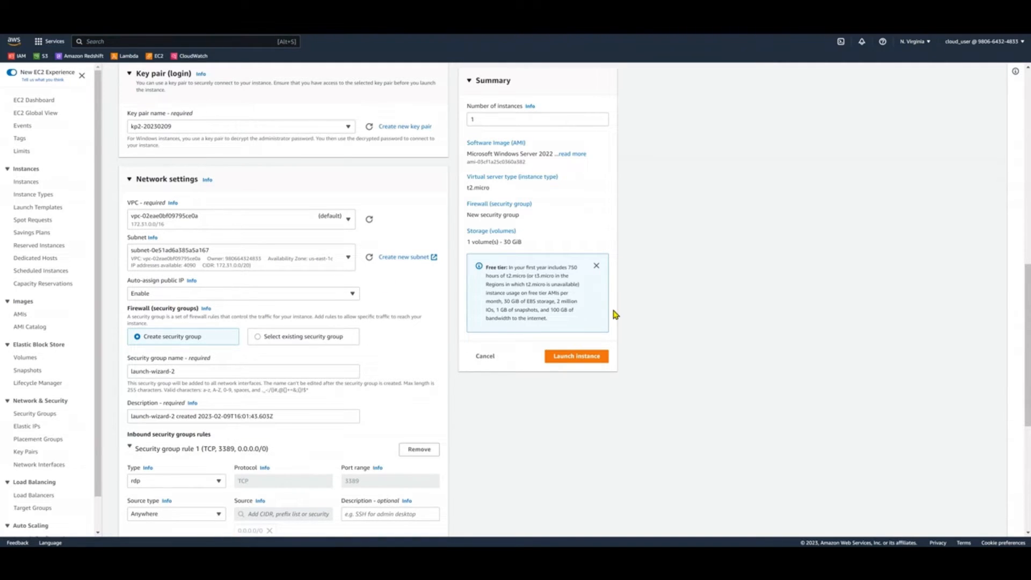
pyautogui.scroll(-3, 686, 310)
pyautogui.scroll(2, 177, 285)
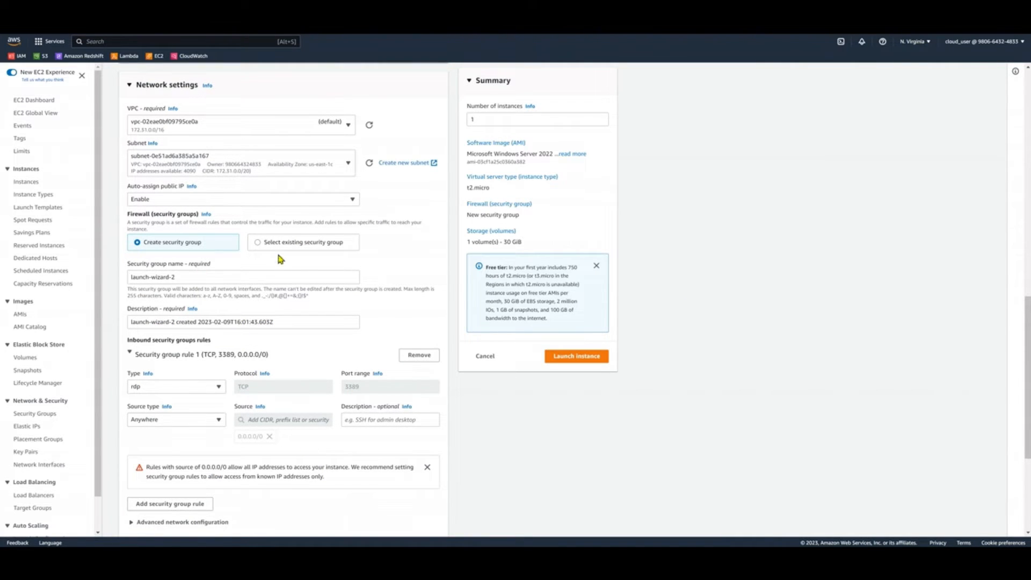
pyautogui.scroll(2, 285, 333)
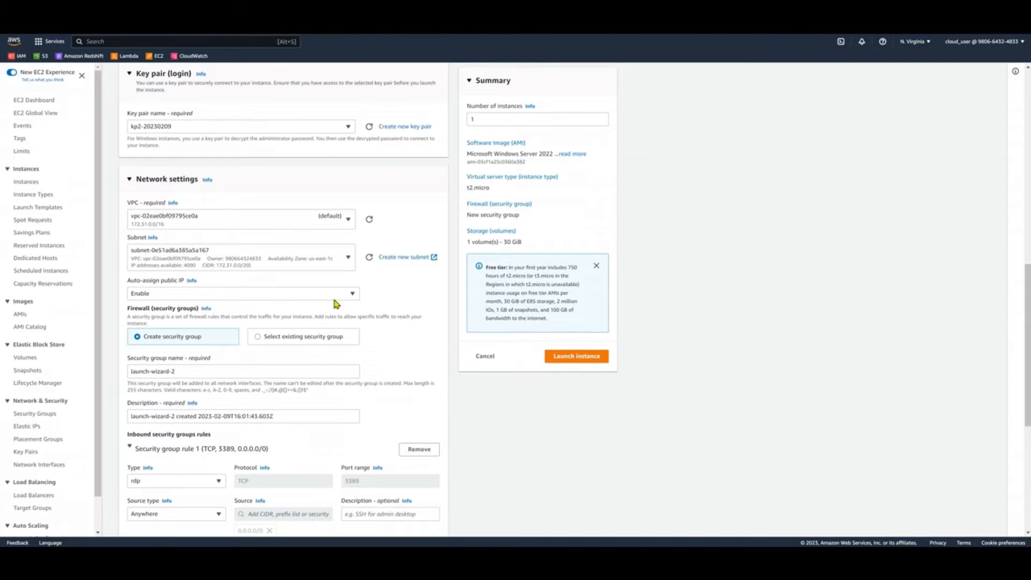
pyautogui.scroll(-3, 317, 349)
pyautogui.scroll(-3, 314, 313)
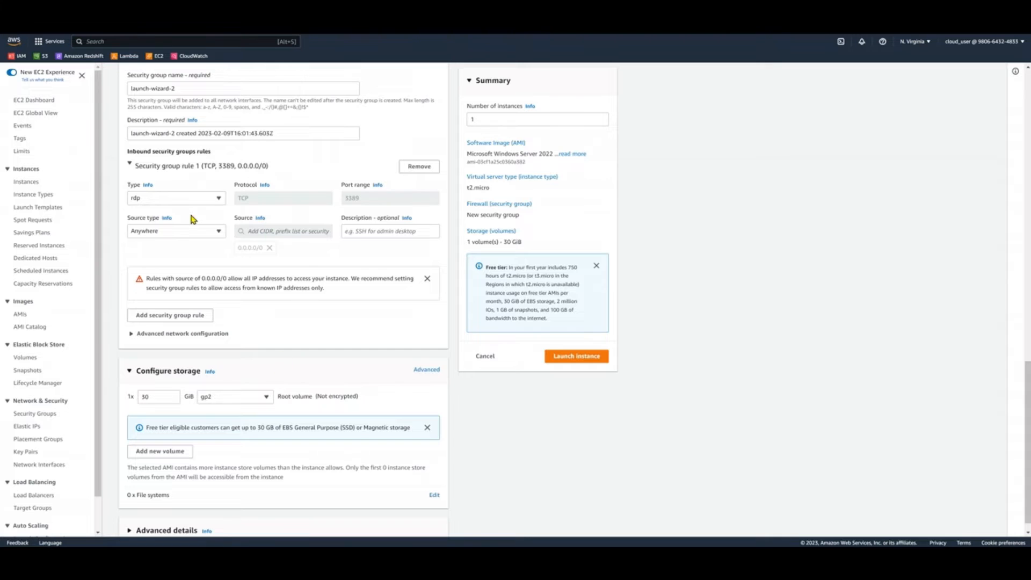
pyautogui.scroll(-1, 261, 304)
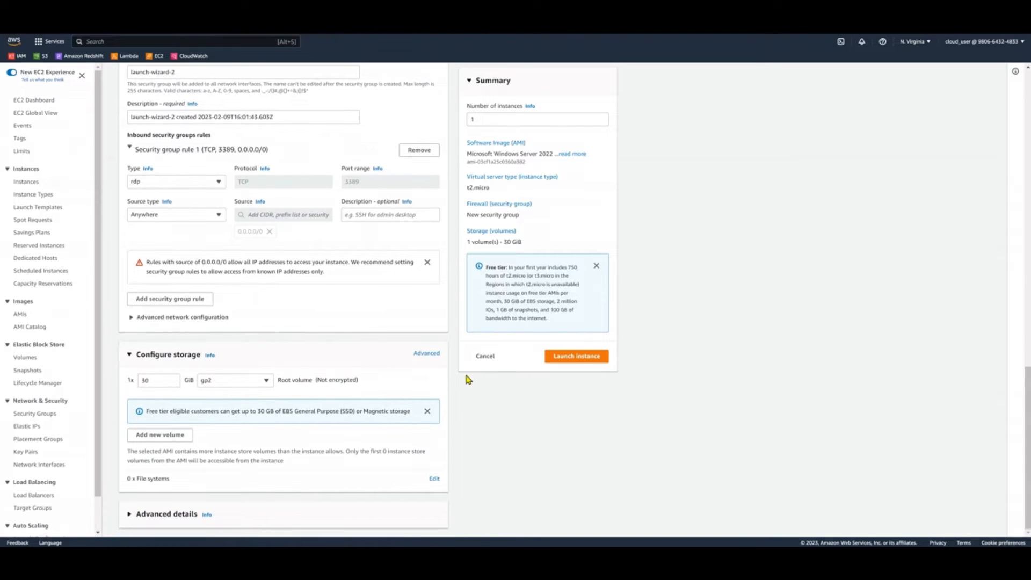
pyautogui.scroll(9, 365, 389)
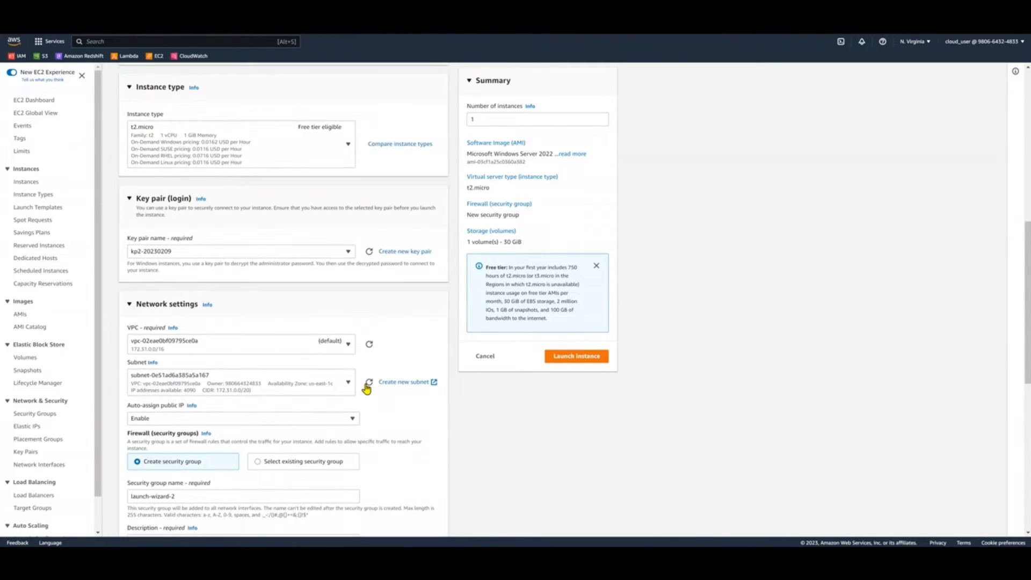
# Launch the Server2 instance and view all instances
pyautogui.click(562, 352)
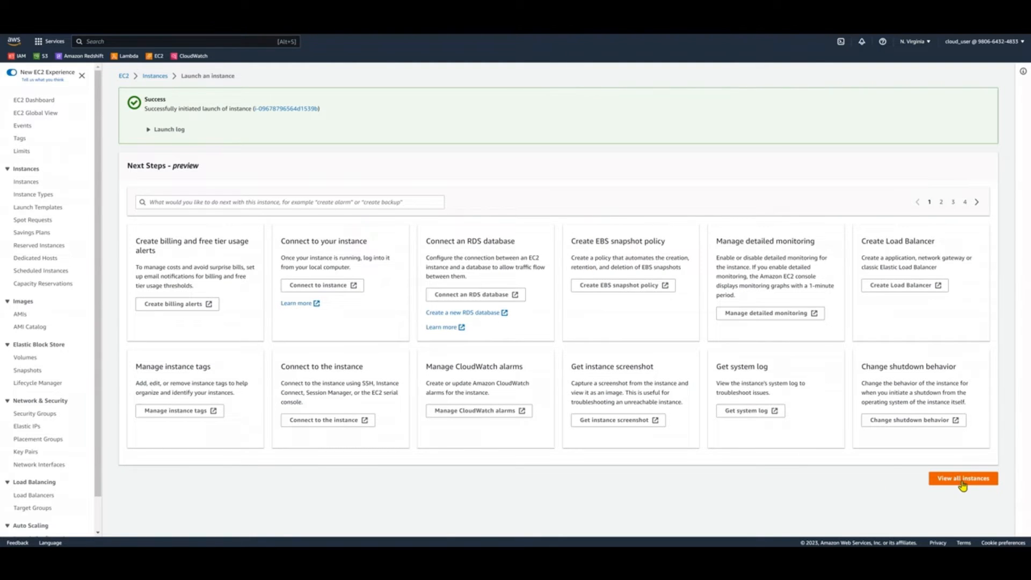
pyautogui.click(962, 481)
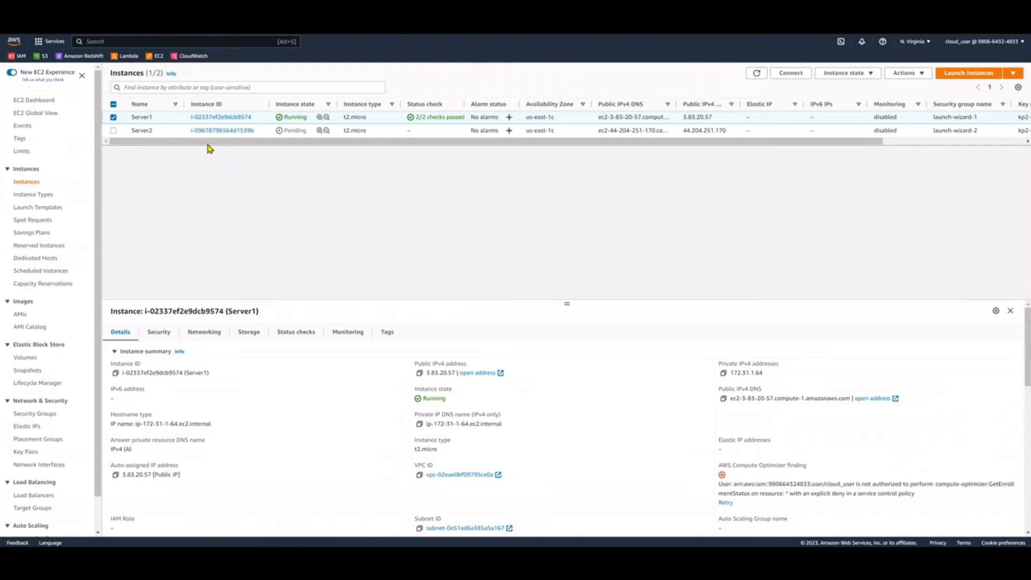
# Stop the Server1 instance and refresh the instances list to update its state
pyautogui.click(138, 132)
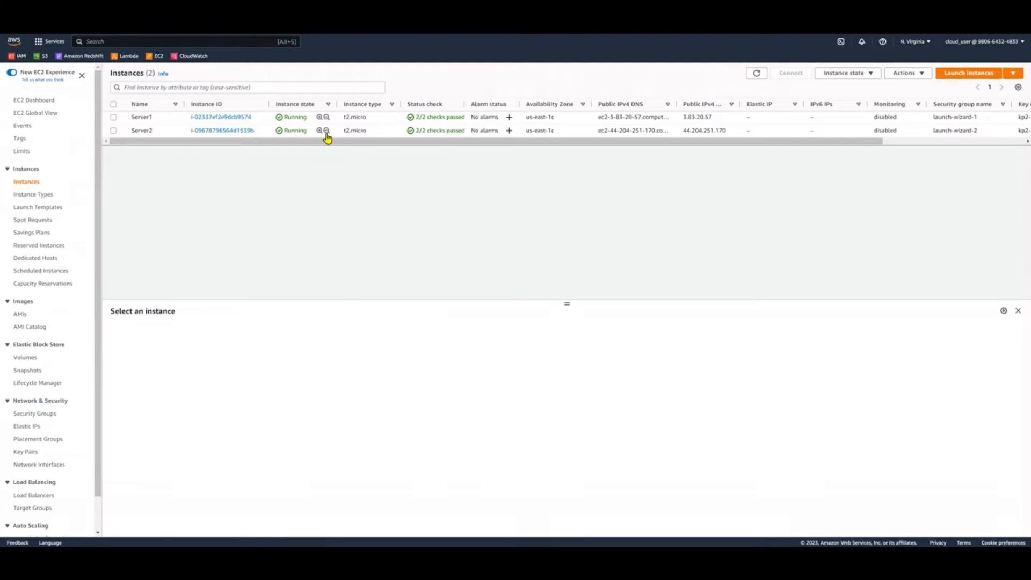
pyautogui.click(390, 118)
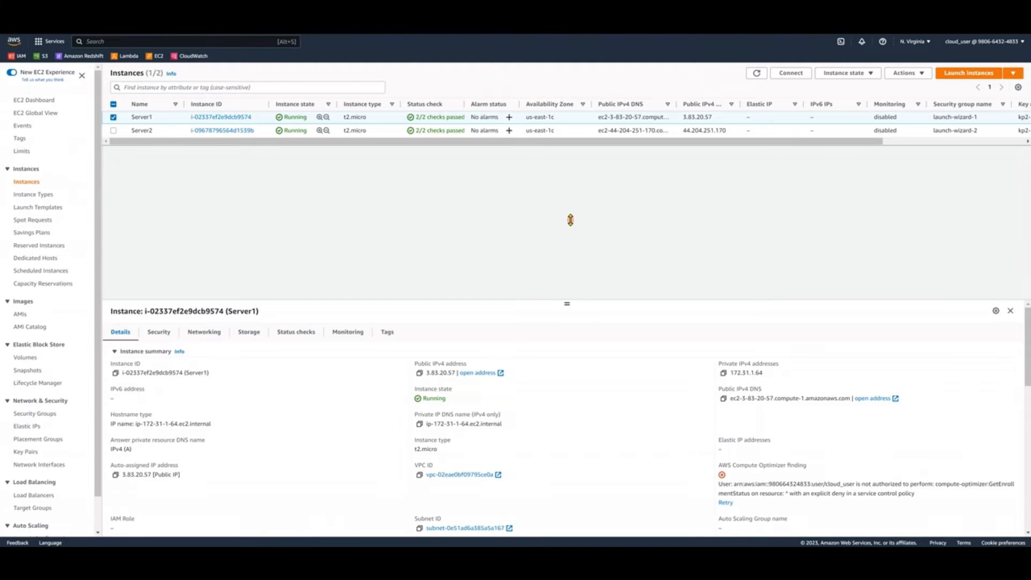
pyautogui.moveTo(571, 220); pyautogui.dragTo(450, 228)
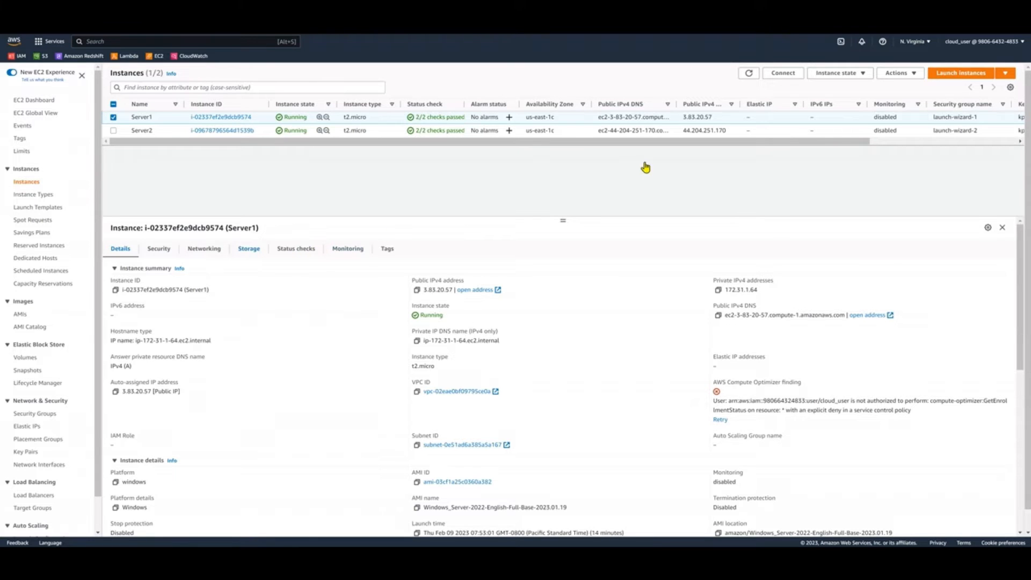
pyautogui.click(836, 72)
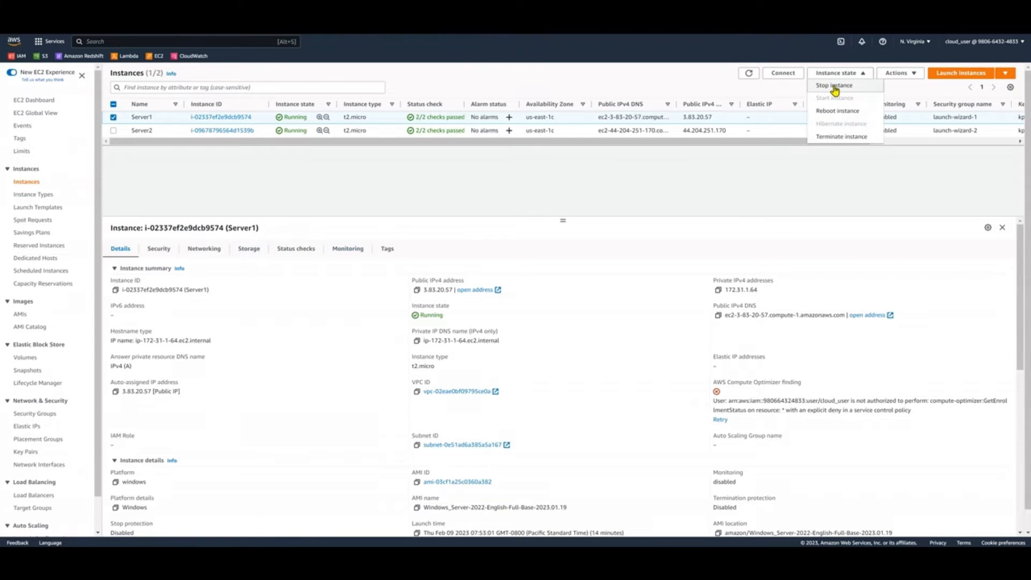
pyautogui.click(835, 87)
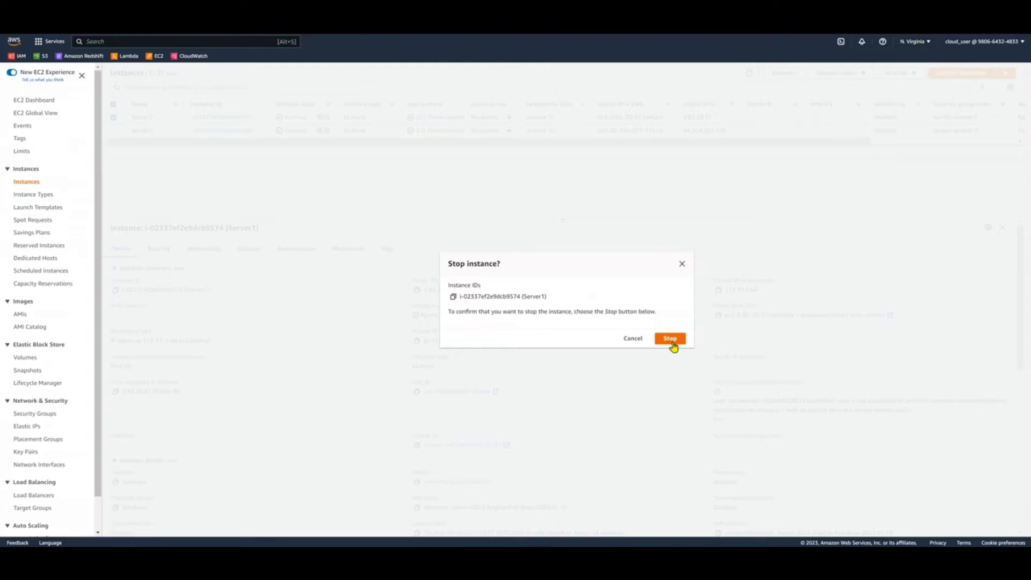
pyautogui.click(672, 340)
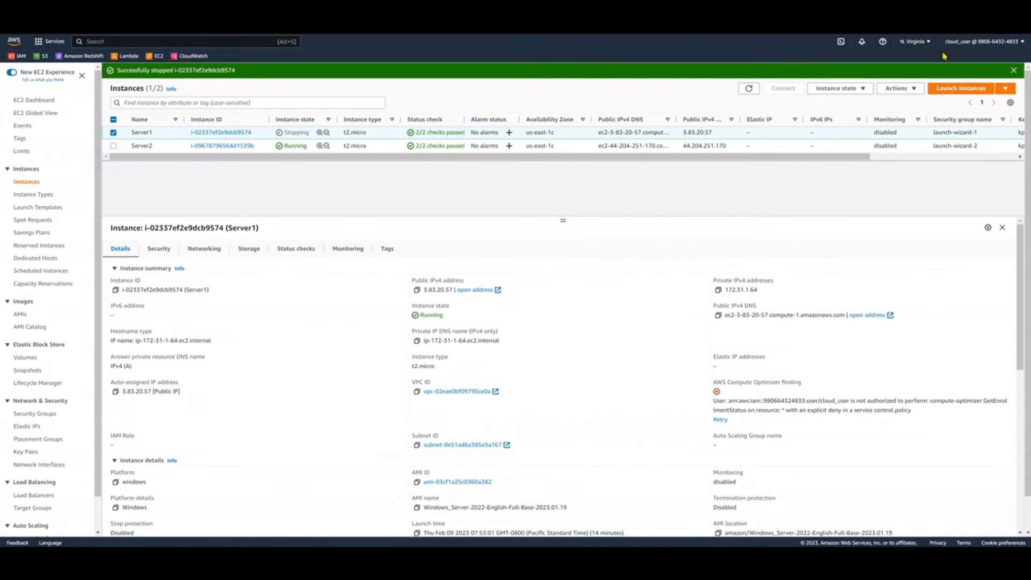
pyautogui.click(1015, 71)
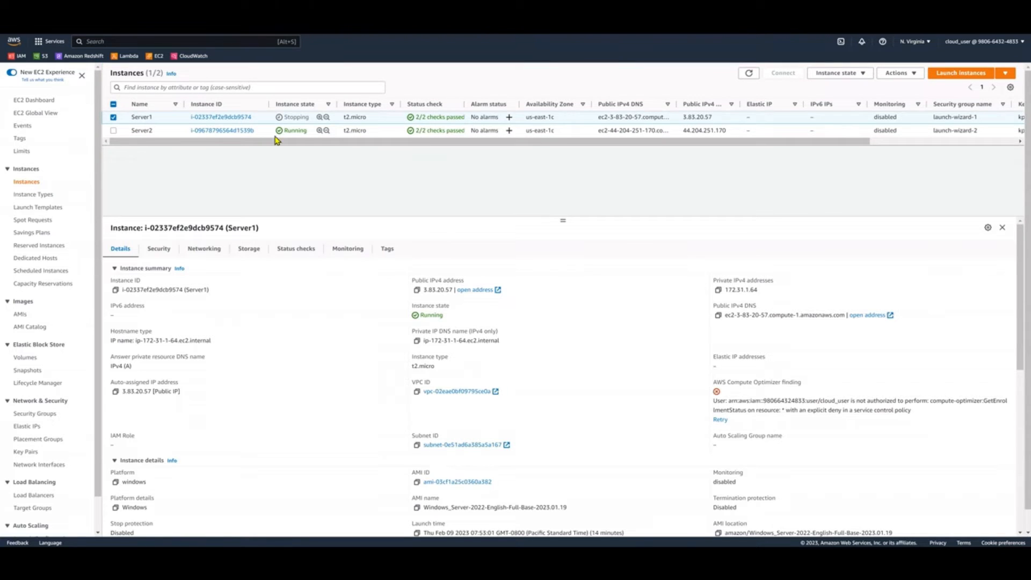
pyautogui.click(750, 73)
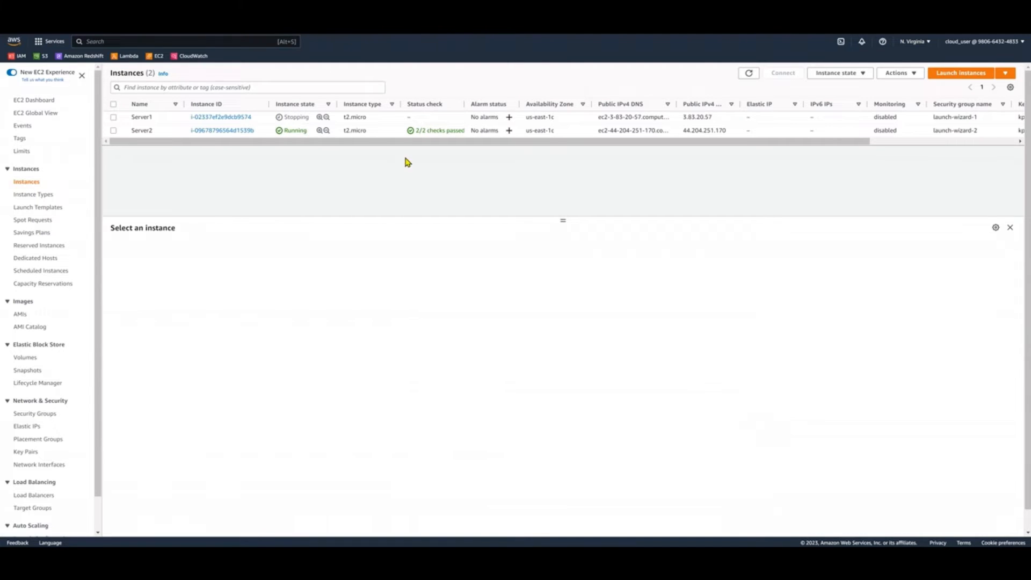
pyautogui.click(750, 74)
# Open the root volume attached to the stopped Server1 from its storage details in a new browser tab
pyautogui.click(114, 117)
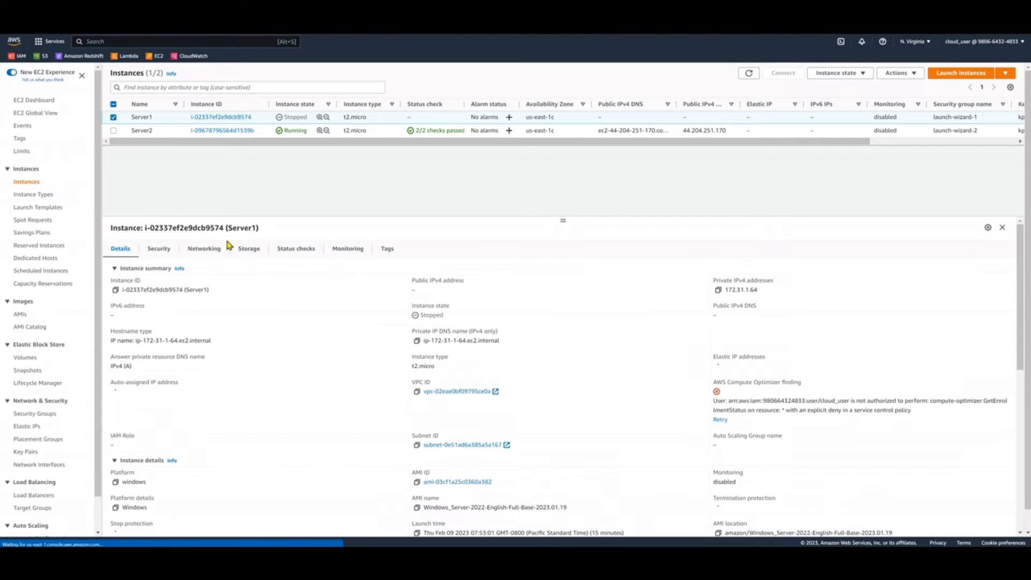
pyautogui.click(251, 255)
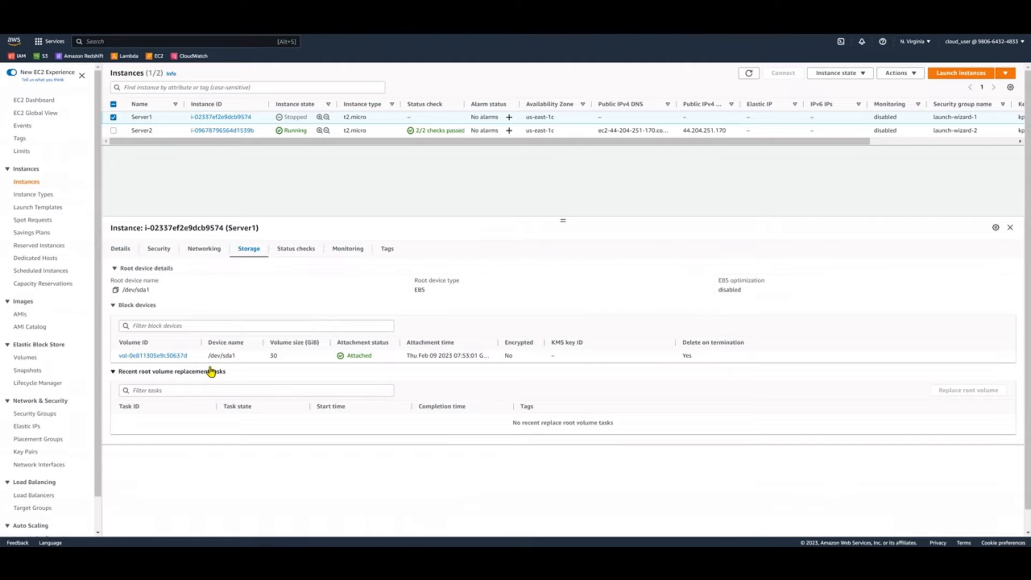
pyautogui.rightClick(165, 360)
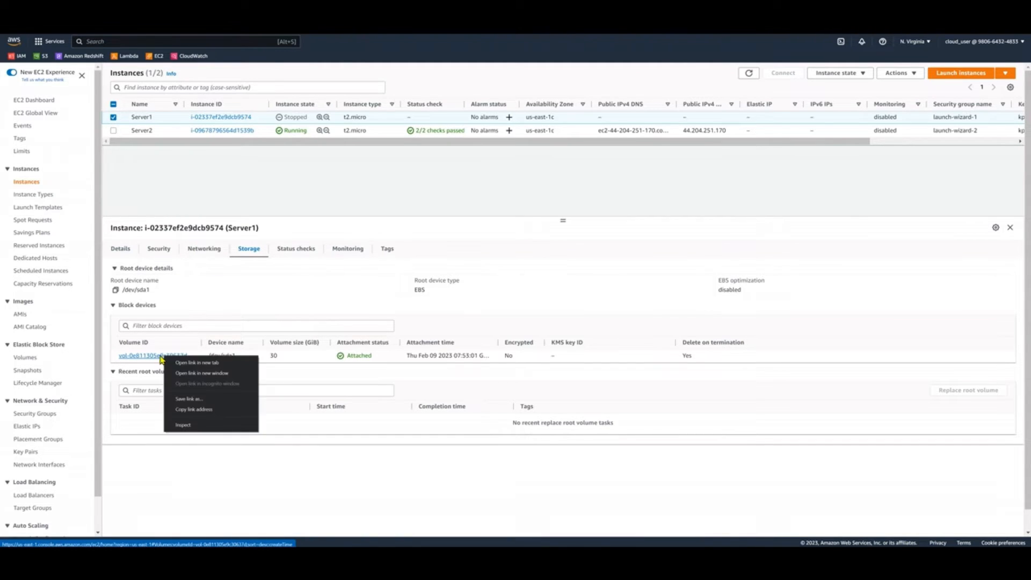
pyautogui.click(173, 363)
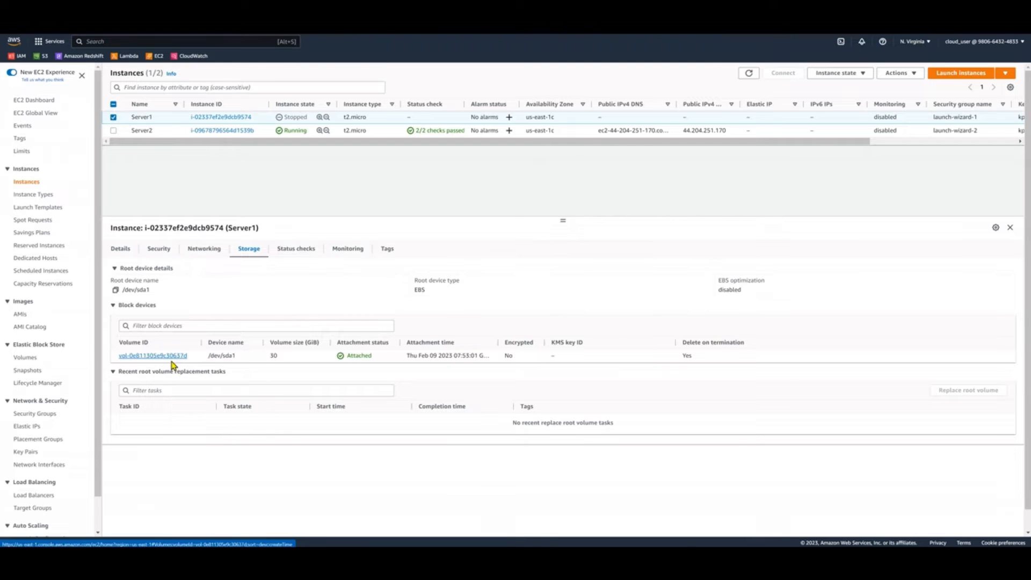
pyautogui.hotkey('ctrl', 'Tab')
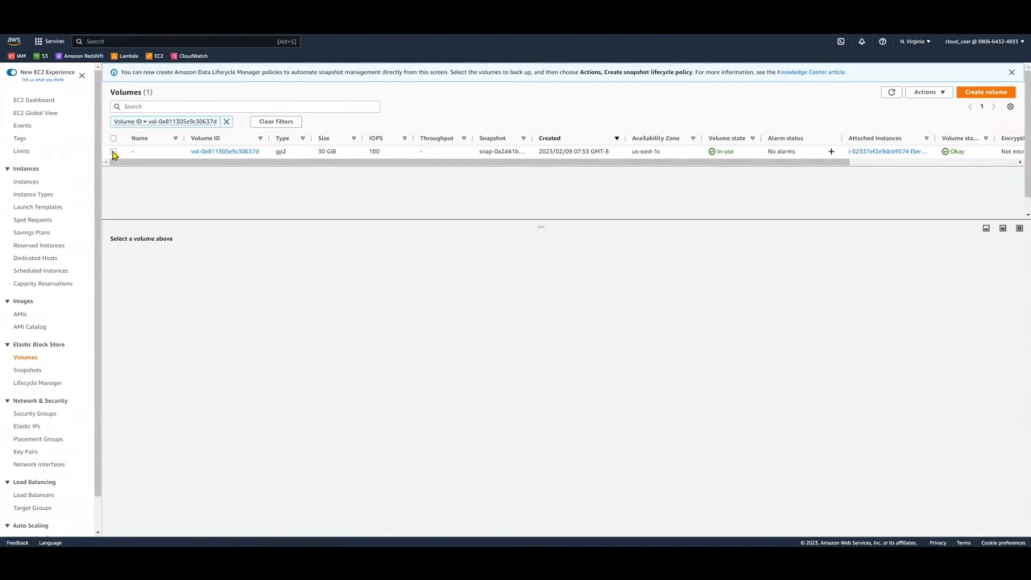
# Detach volume vol-0e811305e9c30637d from Server1 and refresh the volumes list
pyautogui.click(113, 153)
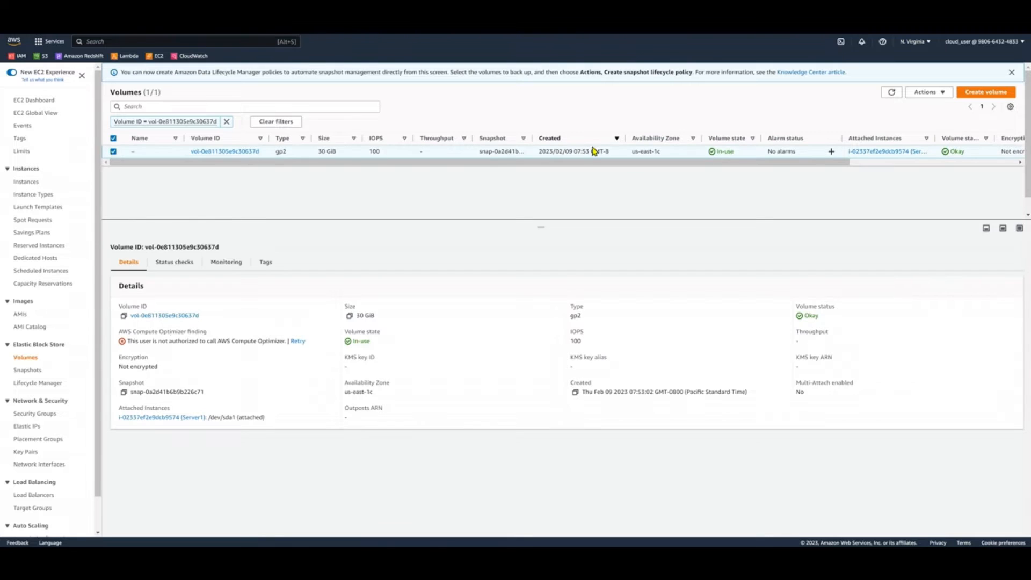
pyautogui.click(934, 94)
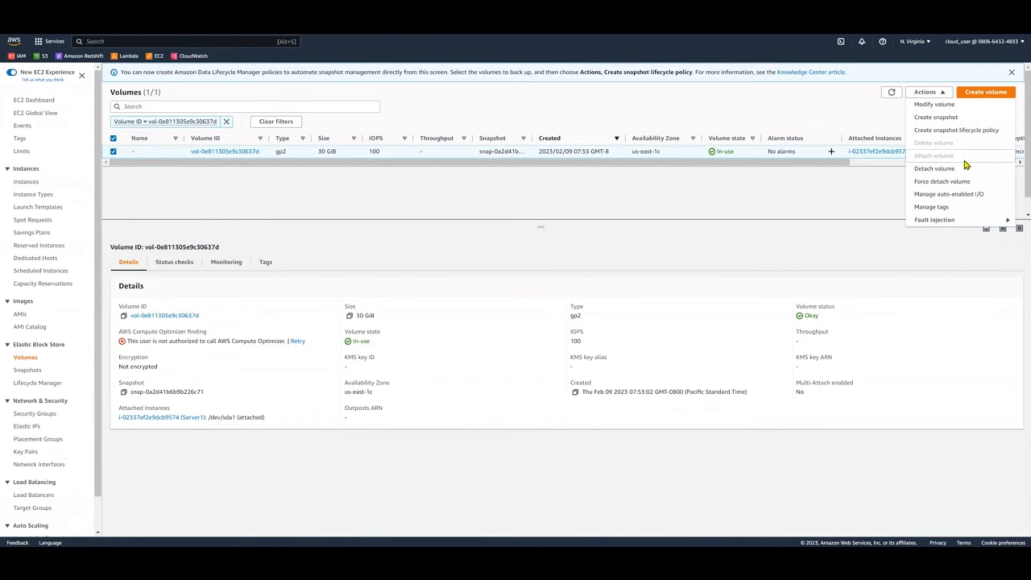
pyautogui.click(964, 170)
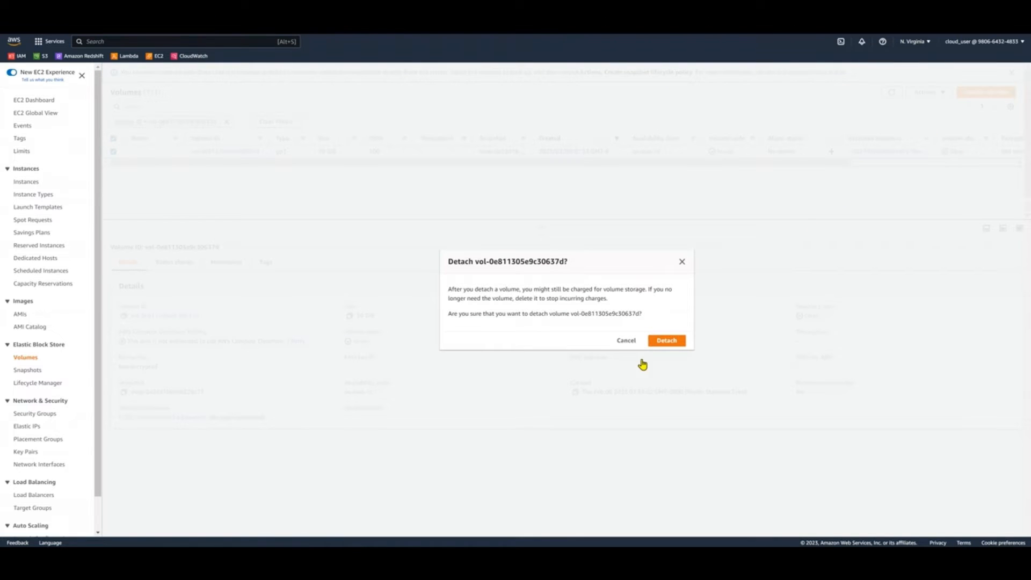
pyautogui.click(667, 343)
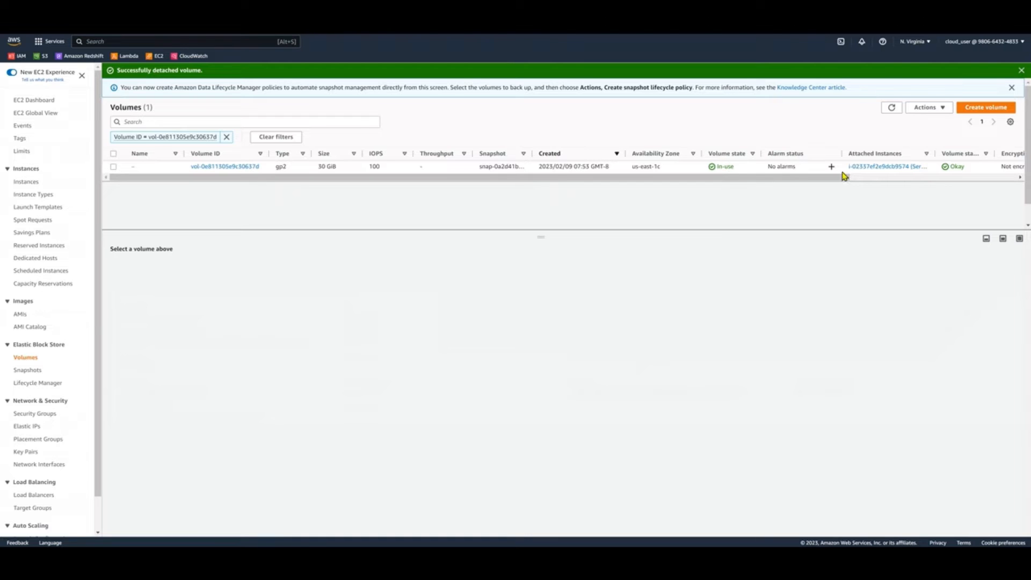
pyautogui.click(1021, 71)
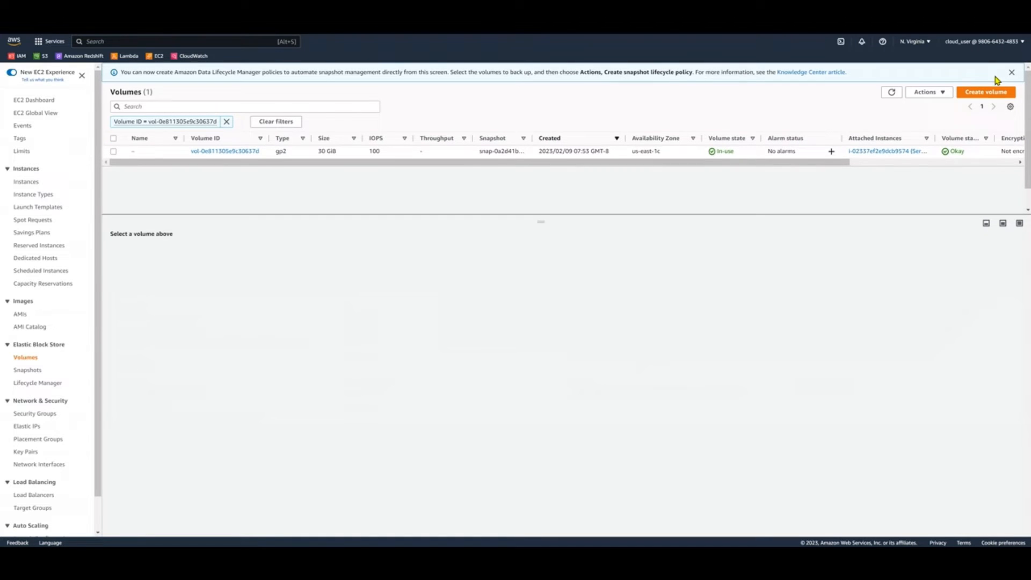
pyautogui.click(892, 92)
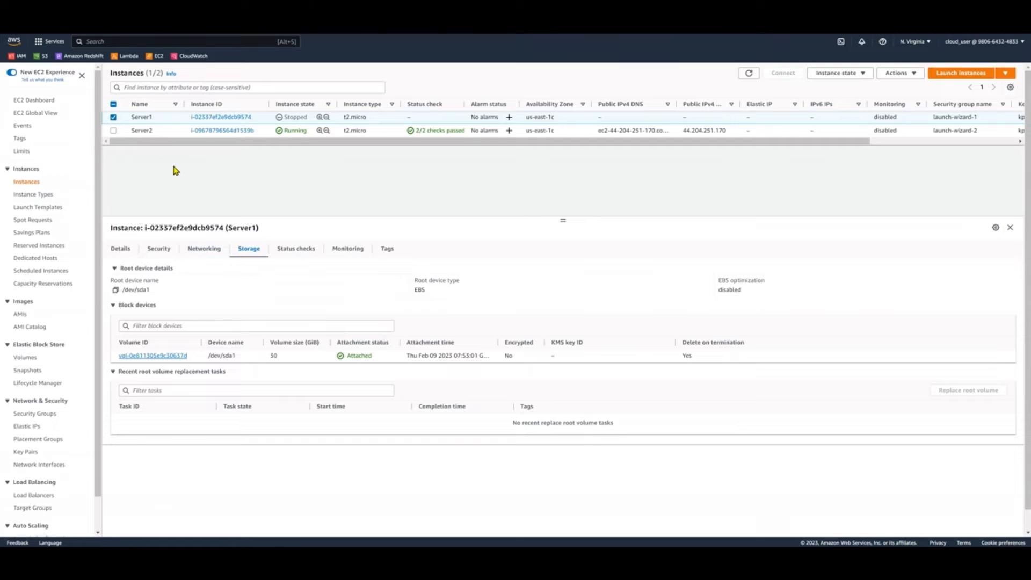
# Return to the instances list and copy Server2's instance ID from its details
pyautogui.click(168, 134)
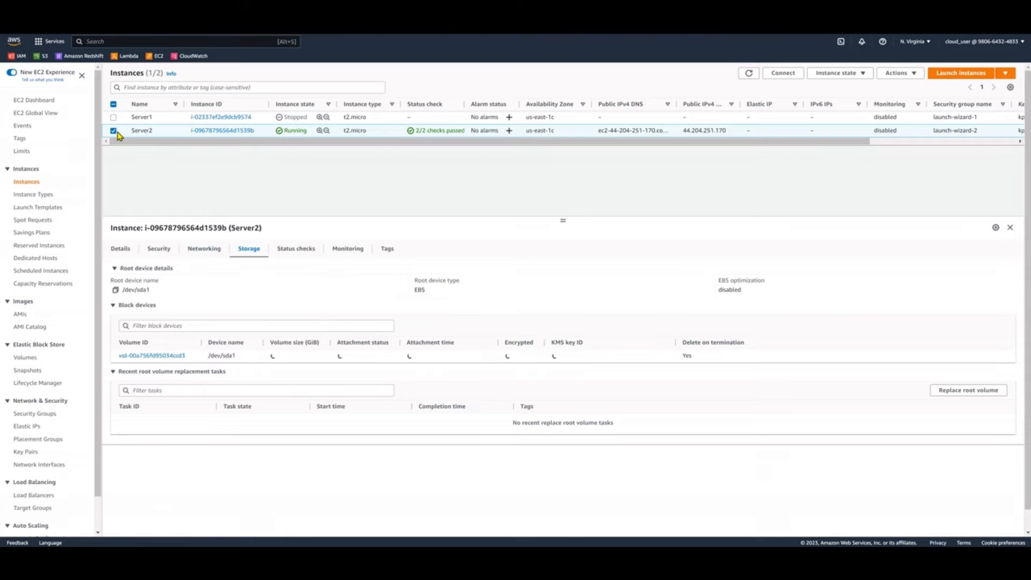
pyautogui.click(124, 253)
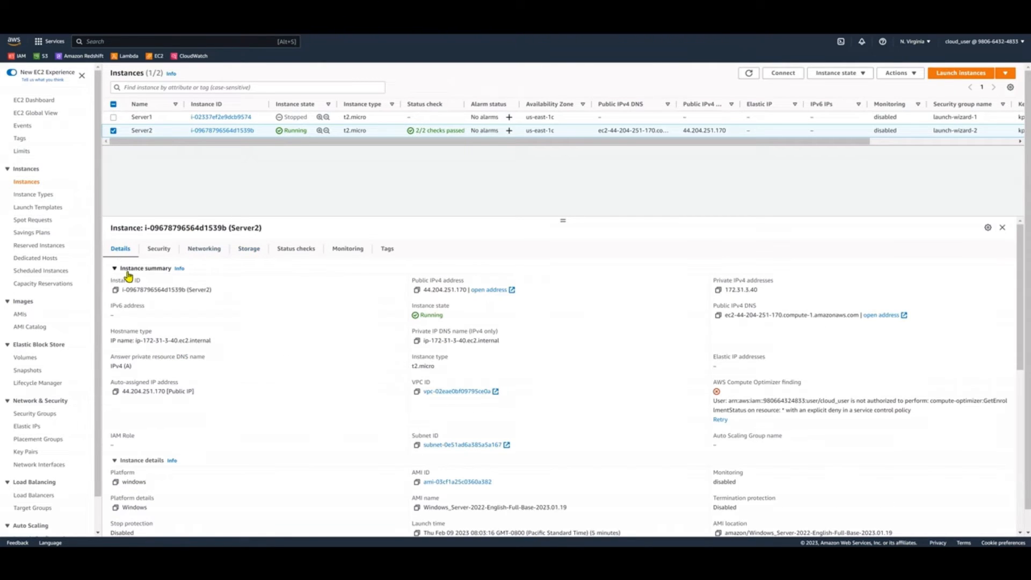
pyautogui.click(116, 291)
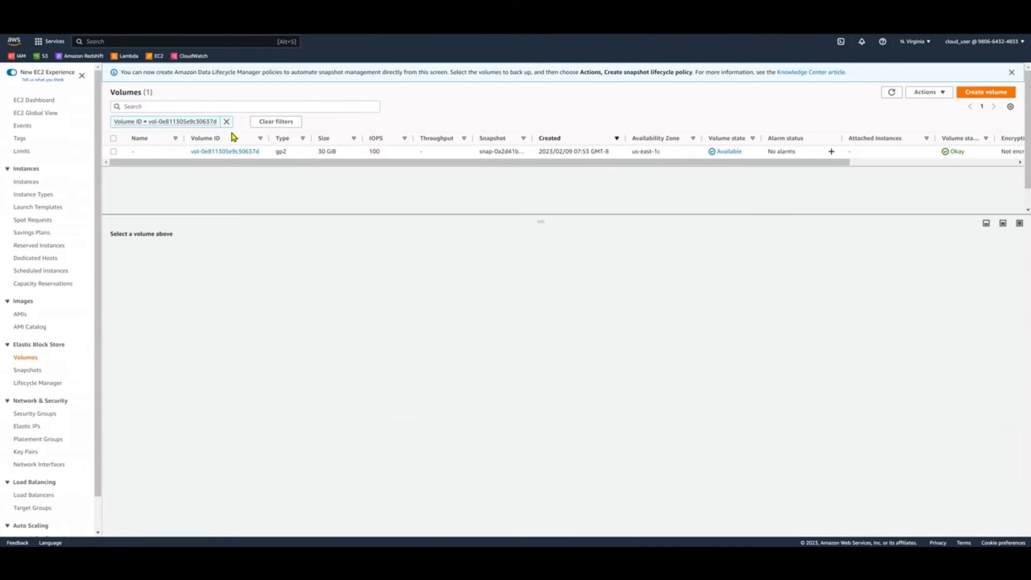
# Attach the detached volume vol-0e811305e9c30637d to Server2 using the copied instance ID and device name xvdf
pyautogui.click(113, 154)
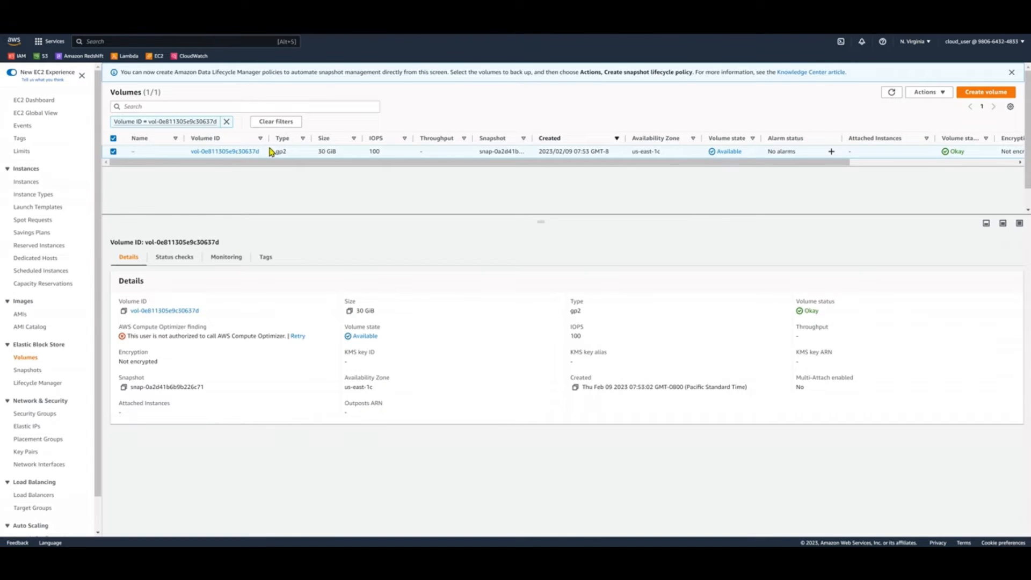
pyautogui.click(943, 96)
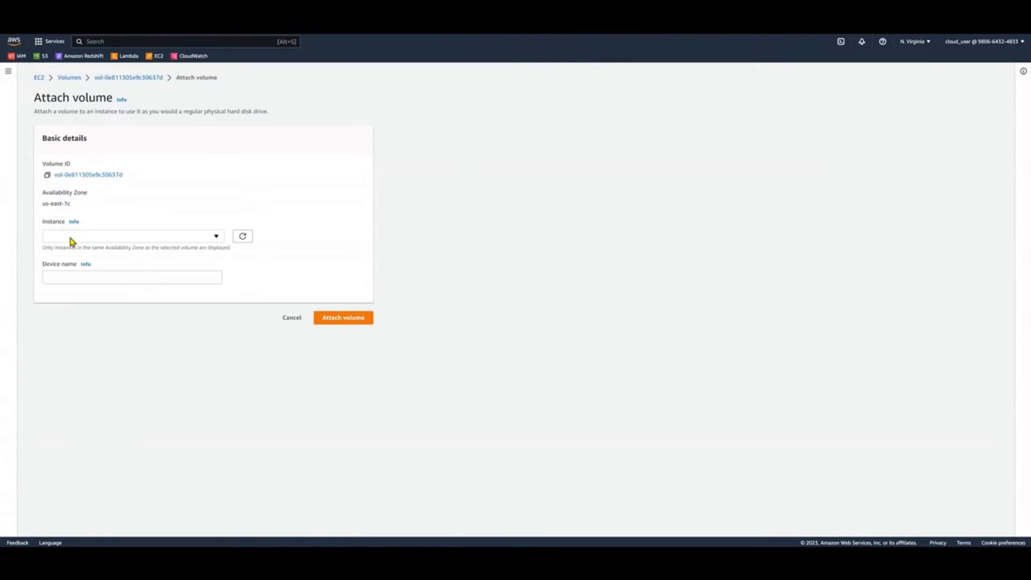
pyautogui.click(72, 237)
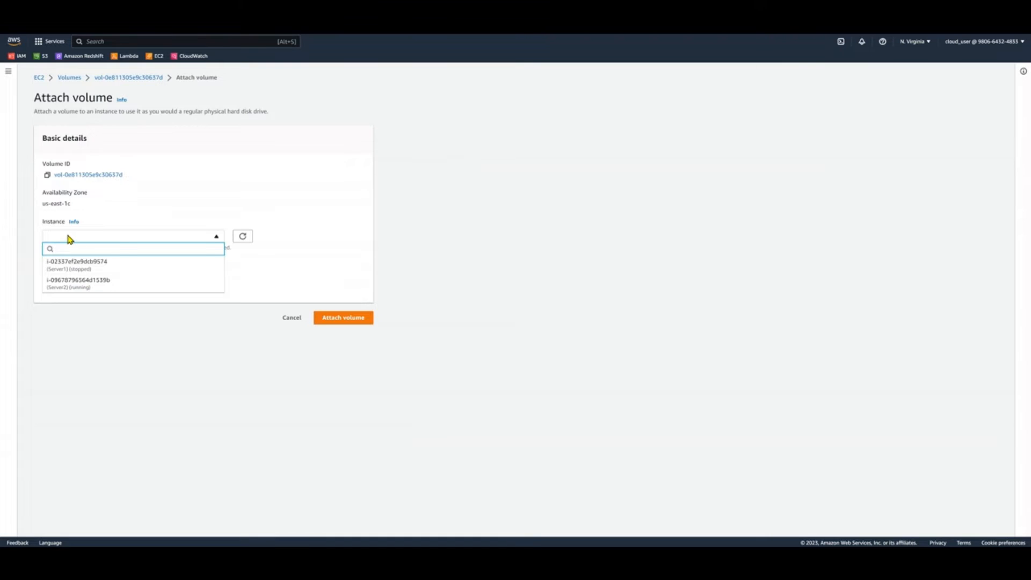
pyautogui.hotkey('ctrl', 'v')
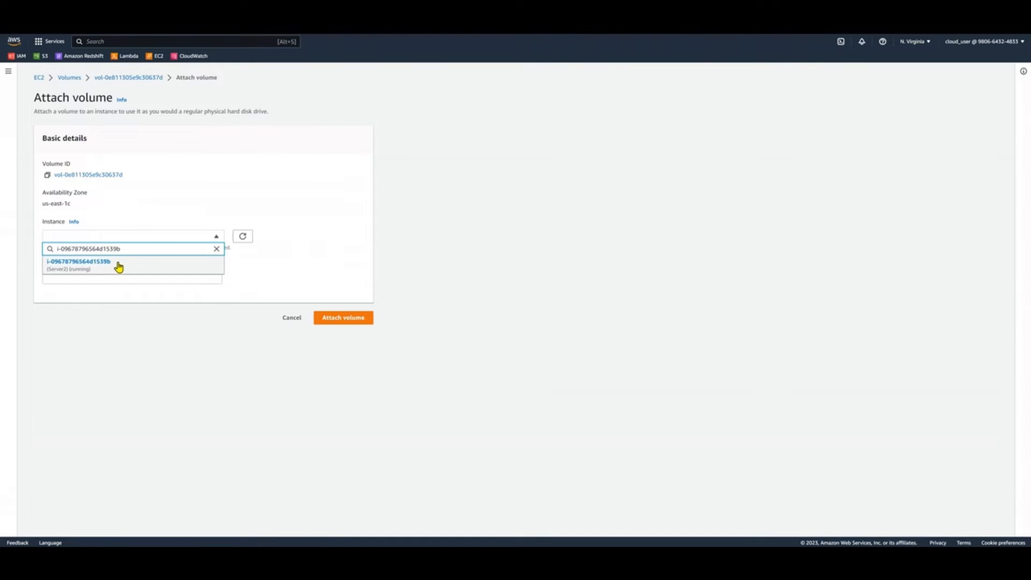
pyautogui.click(118, 266)
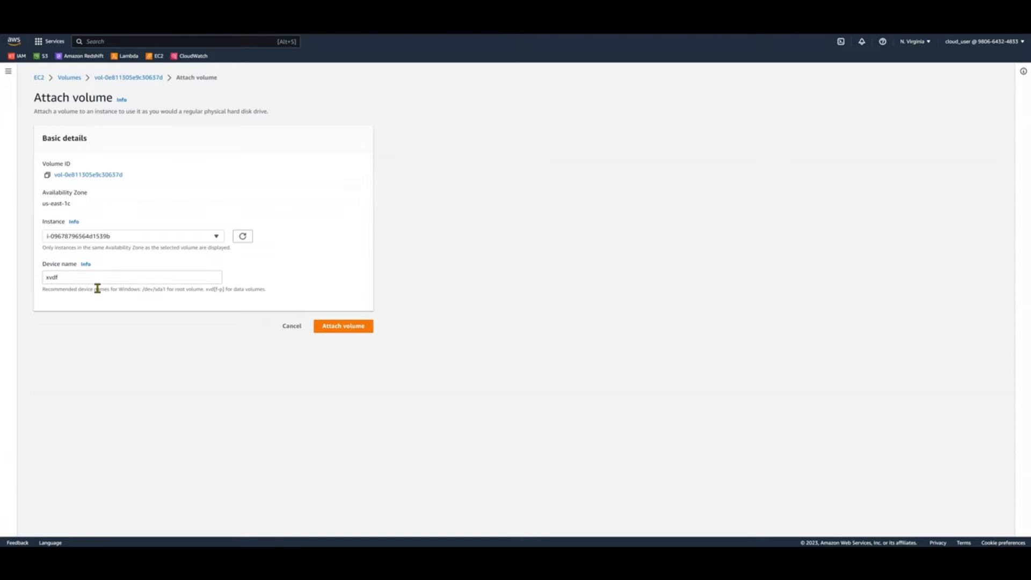
pyautogui.click(341, 325)
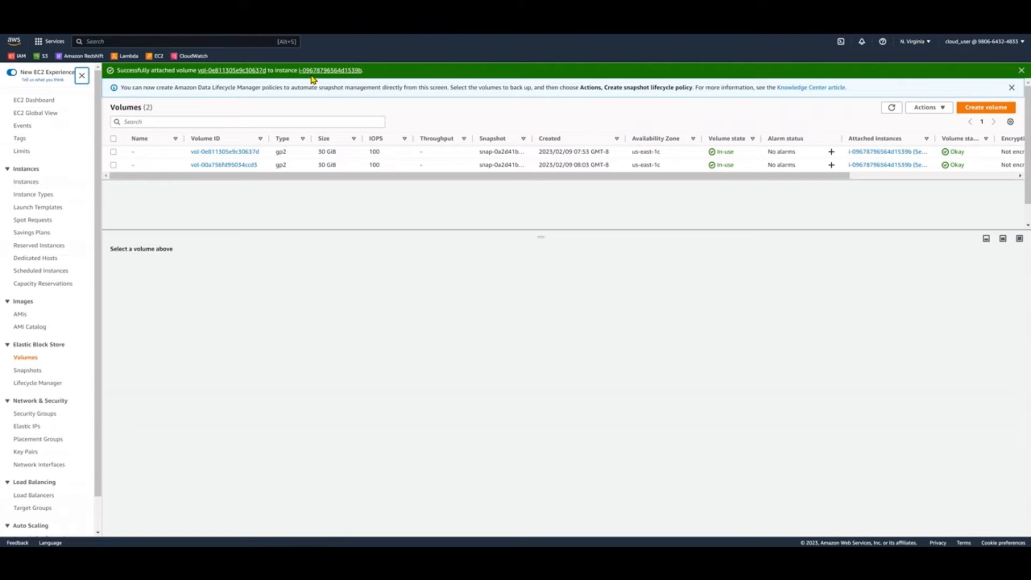
pyautogui.click(1020, 71)
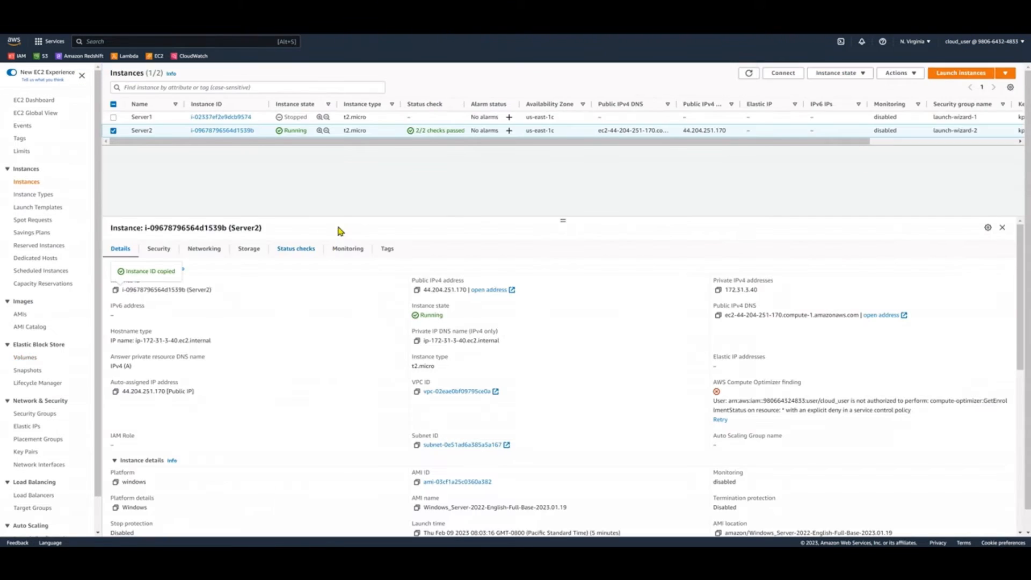
# Refresh the instances list and check the block devices attached to Server2
pyautogui.click(749, 73)
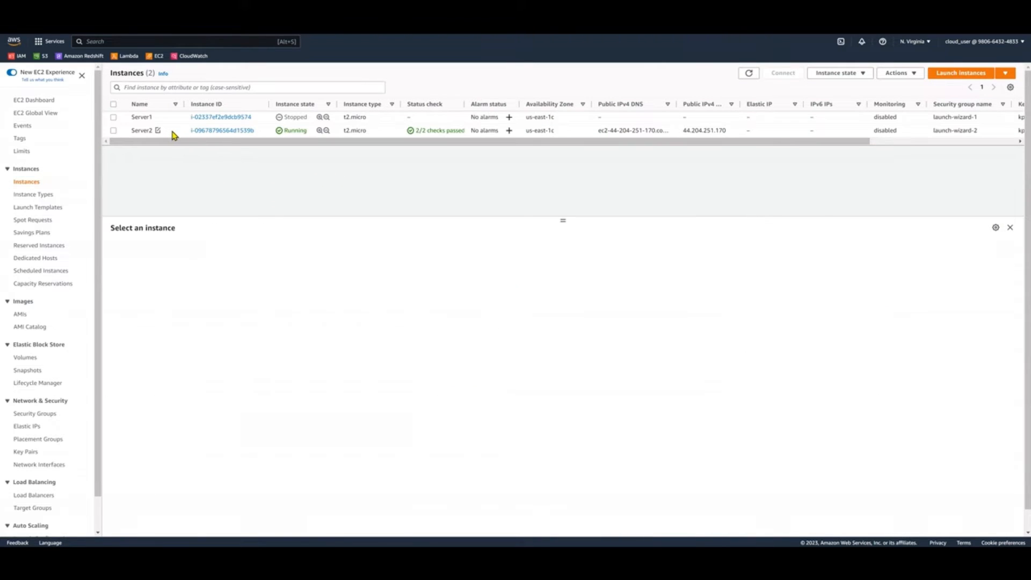
pyautogui.click(172, 132)
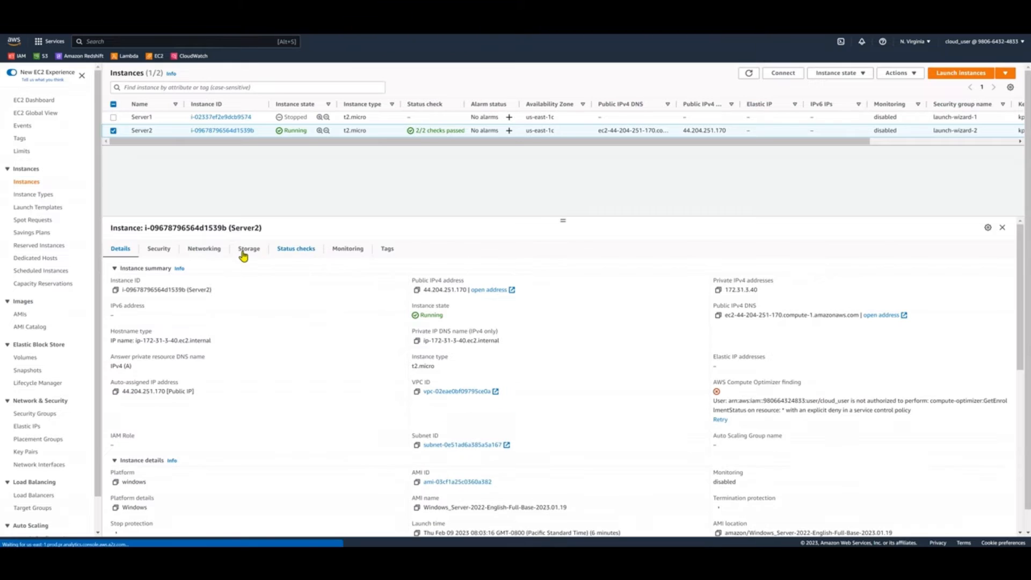
pyautogui.click(247, 250)
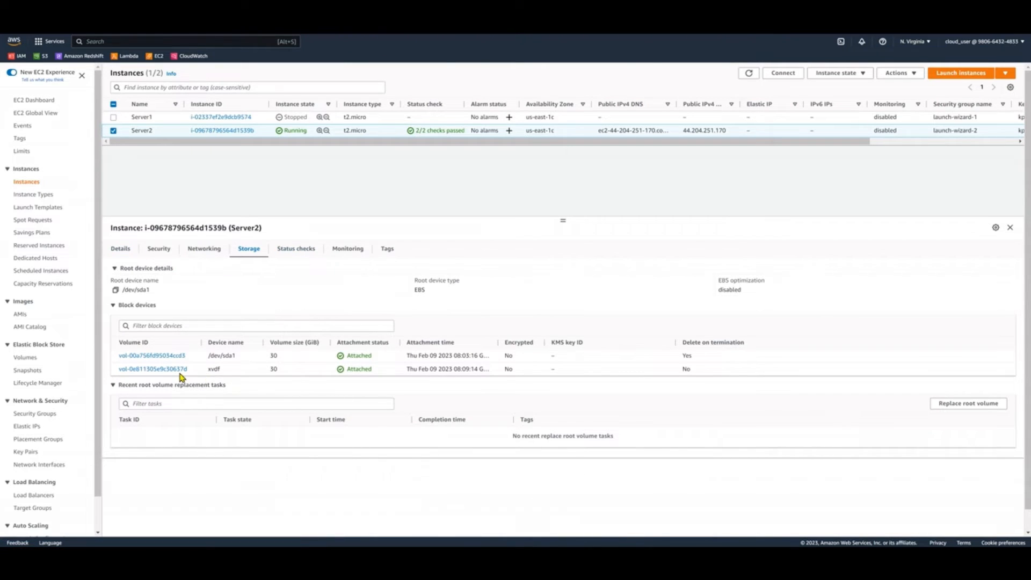
# Open Server2's RDP client connection details and decrypt its Windows administrator password by pasting the private key contents
pyautogui.click(778, 79)
pyautogui.click(132, 143)
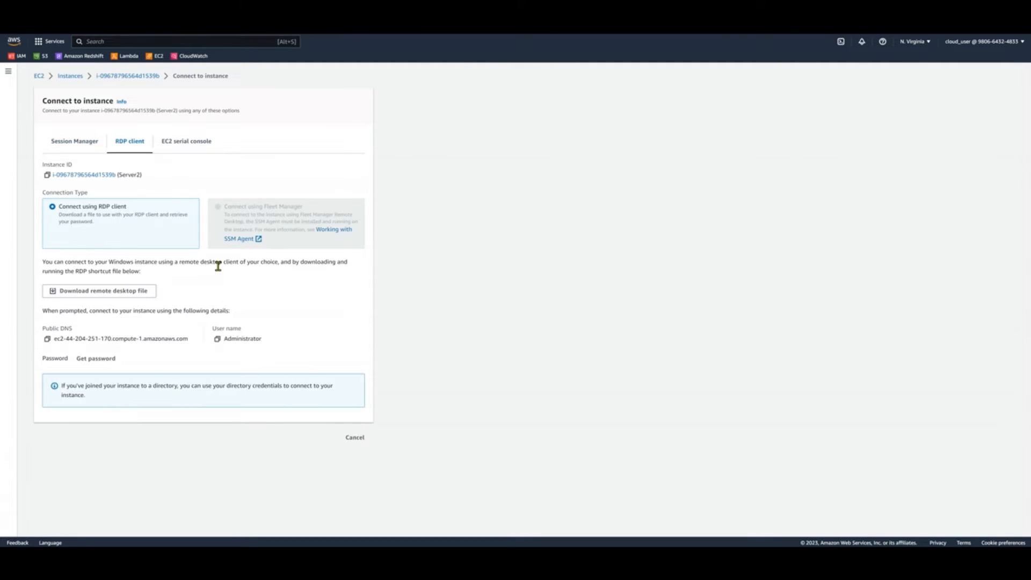
pyautogui.click(106, 359)
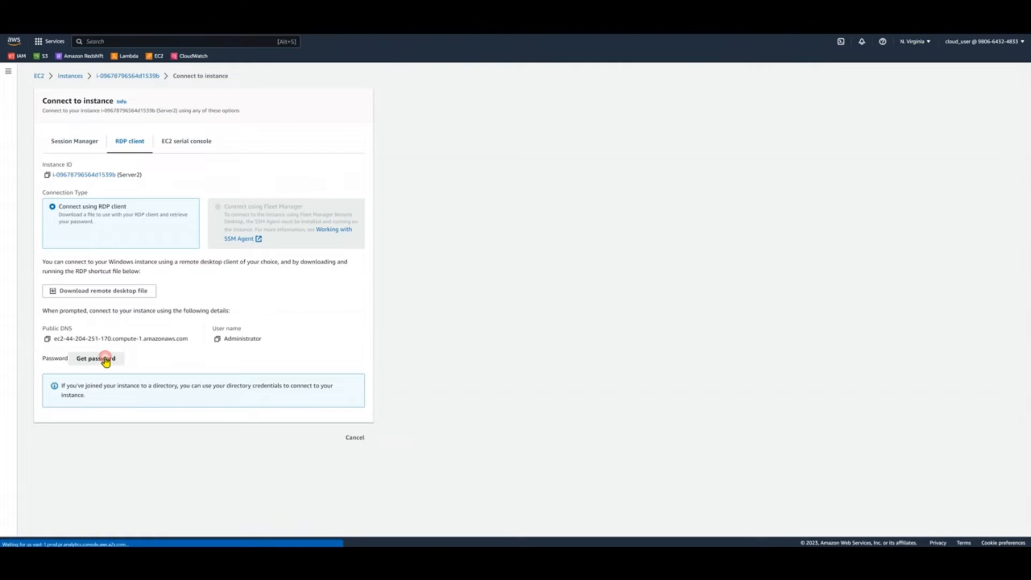
pyautogui.click(188, 254)
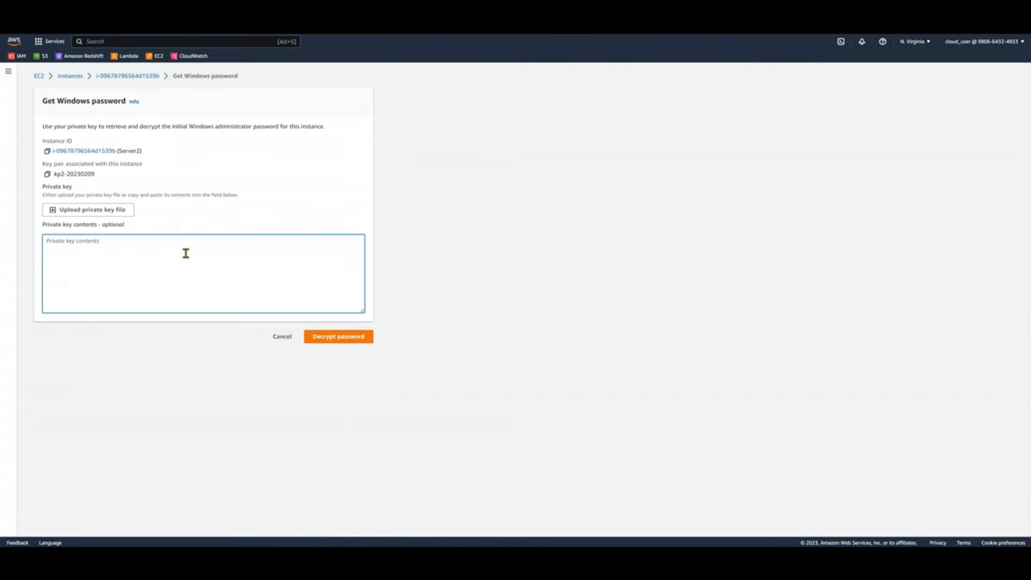
pyautogui.hotkey('alt', 'Tab')
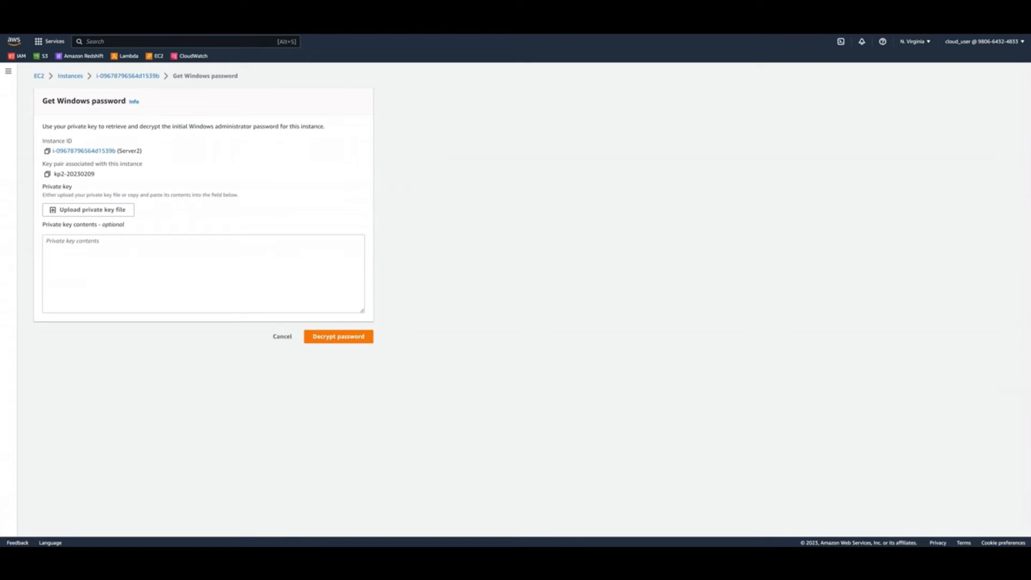
pyautogui.click(181, 278)
pyautogui.hotkey('ctrl', 'v')
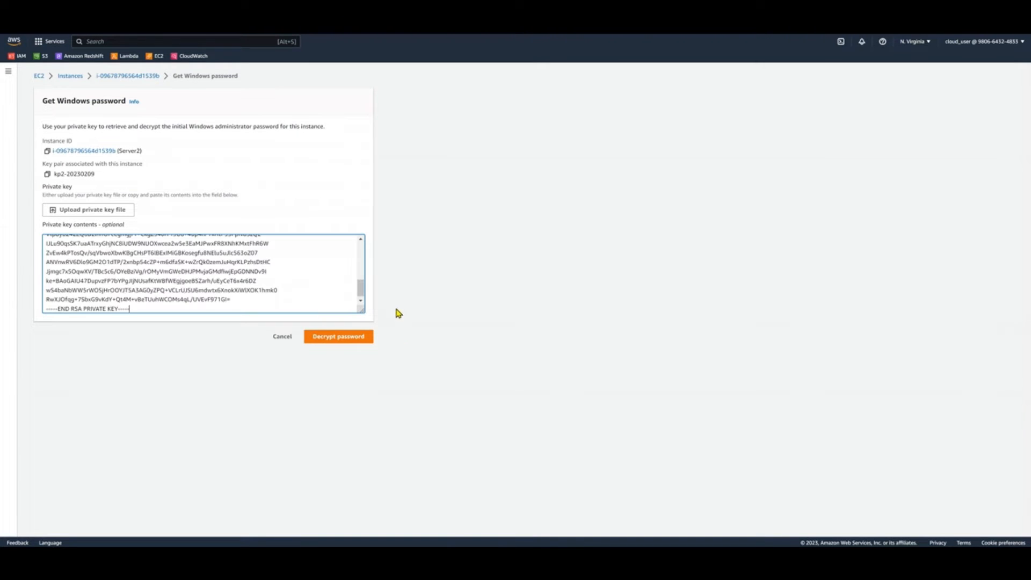
pyautogui.click(362, 342)
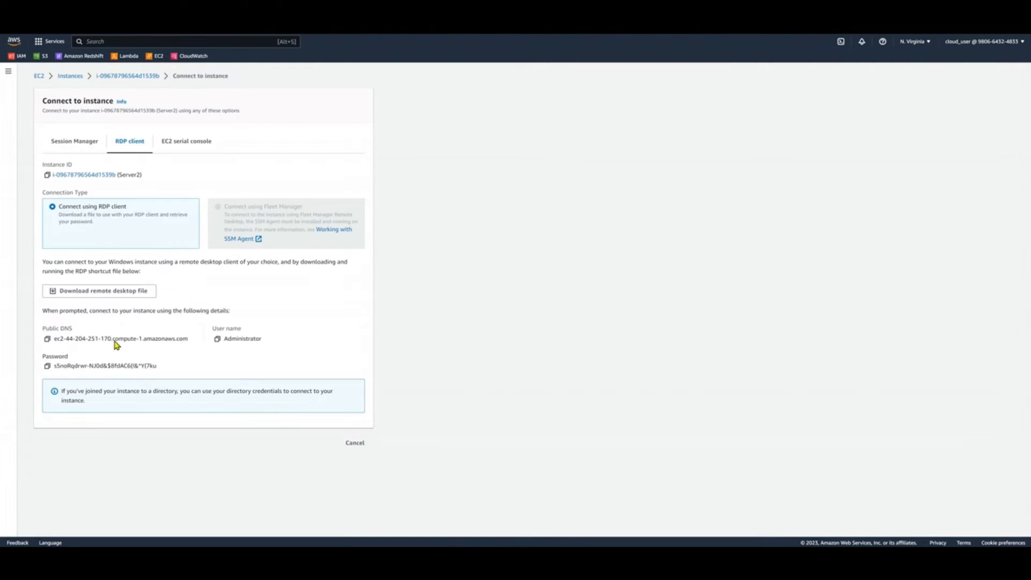
# Copy Server2's decrypted password and public DNS name, then return to the instances list
pyautogui.click(47, 366)
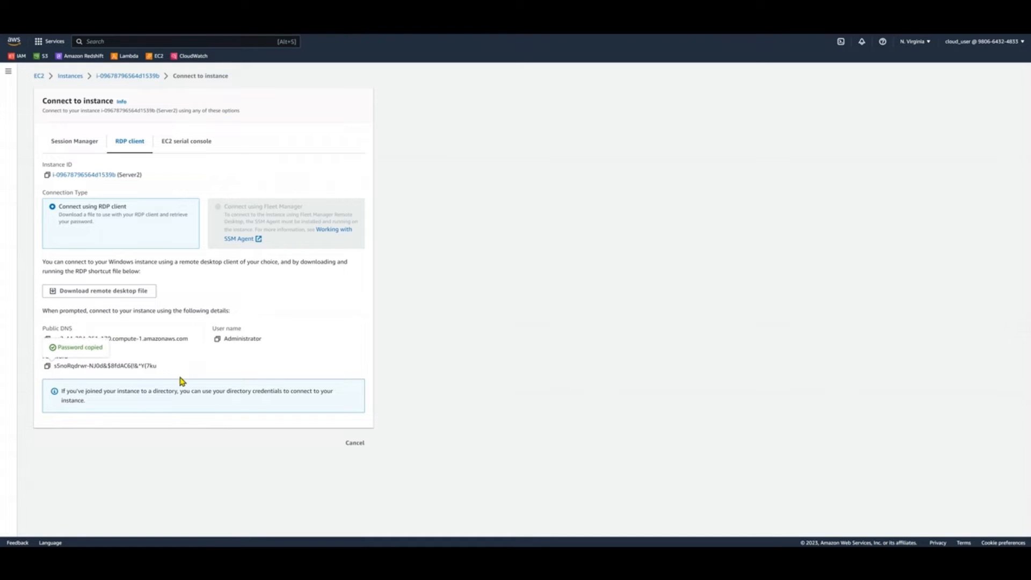
pyautogui.click(47, 339)
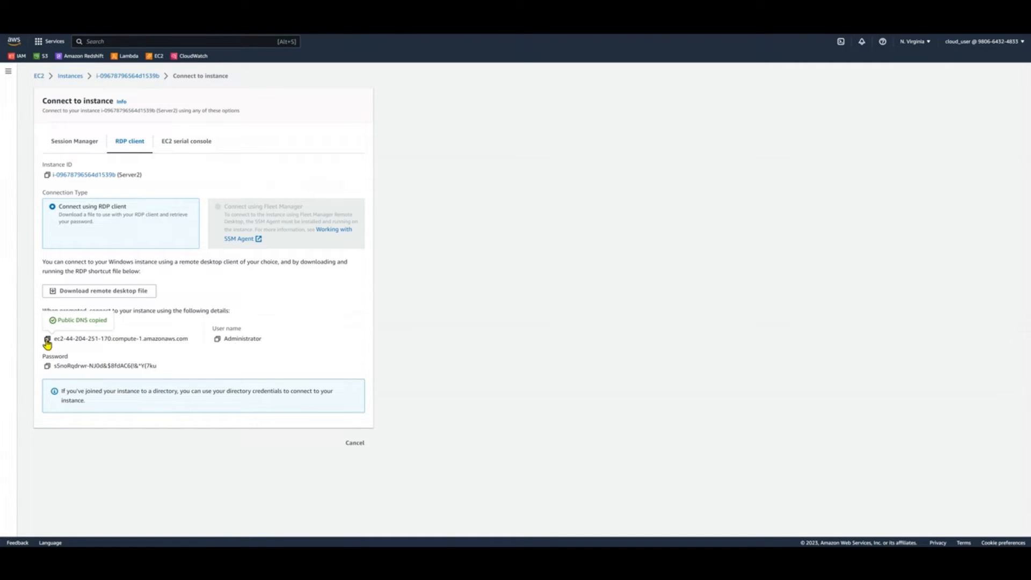
pyautogui.click(361, 444)
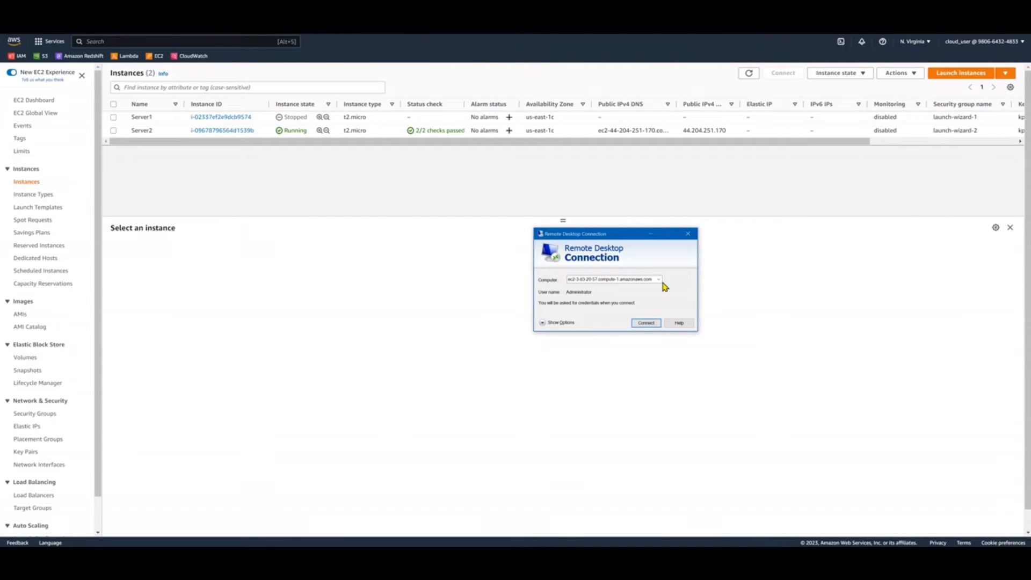
# Start a Remote Desktop Connection to the copied public DNS ec2-44-204-251-170.compute-1.amazonaws.com
pyautogui.doubleClick(644, 277)
pyautogui.rightClick(645, 277)
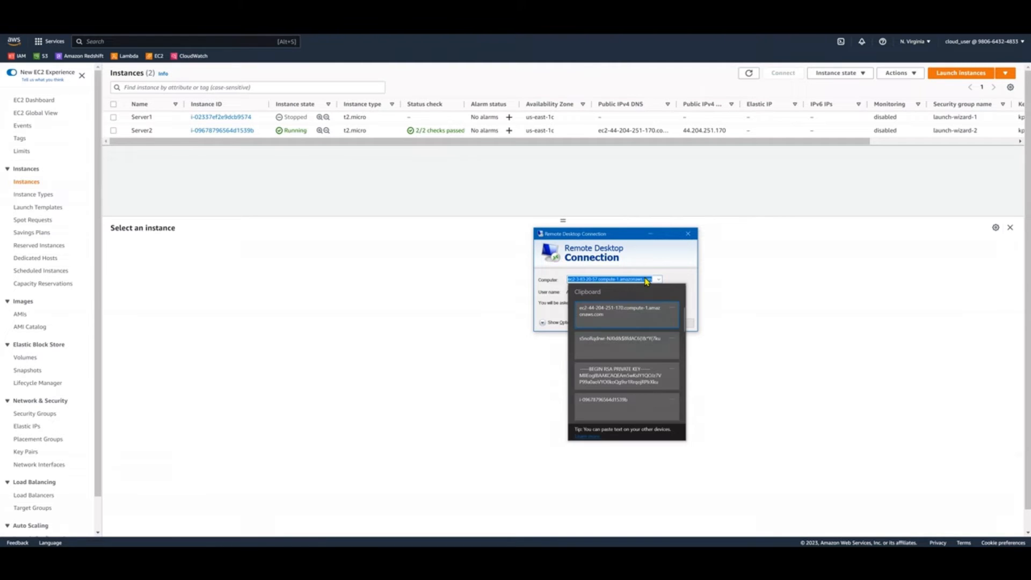
pyautogui.click(623, 314)
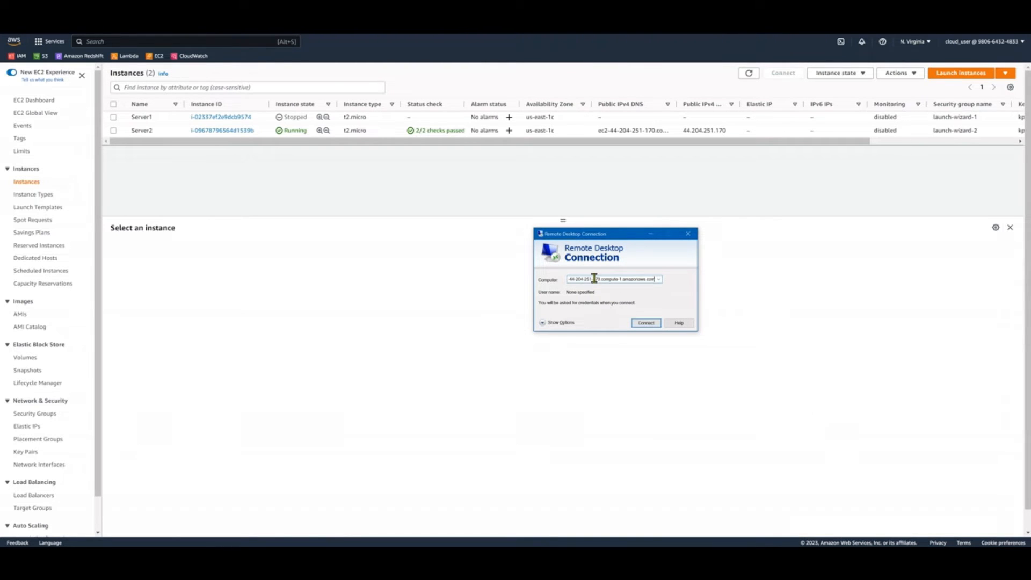
pyautogui.click(637, 324)
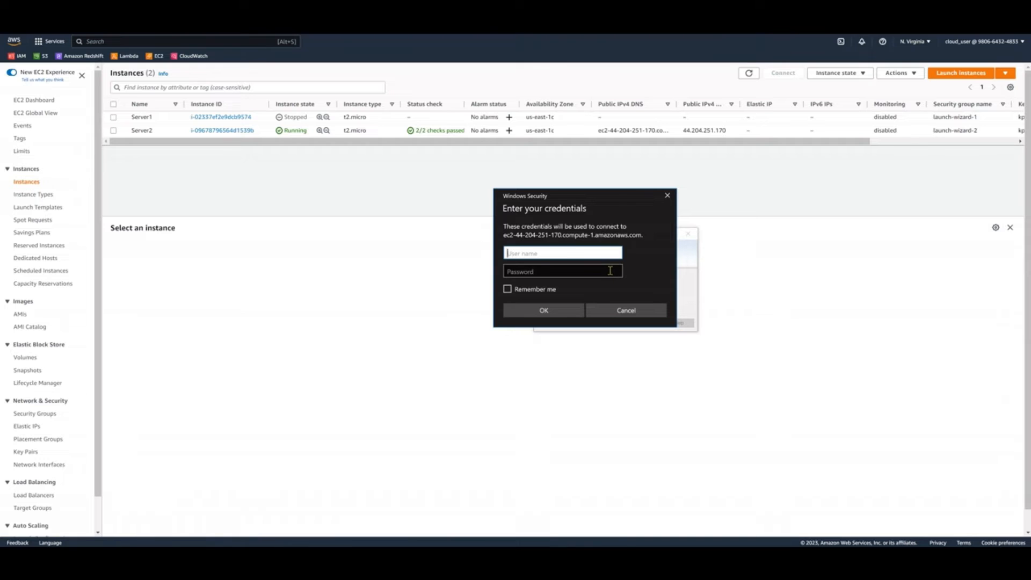
# Sign in to Server2 as Administrator with the copied account password and accept the untrusted certificate
pyautogui.write('Adminisitrator')
pyautogui.press('Tab')
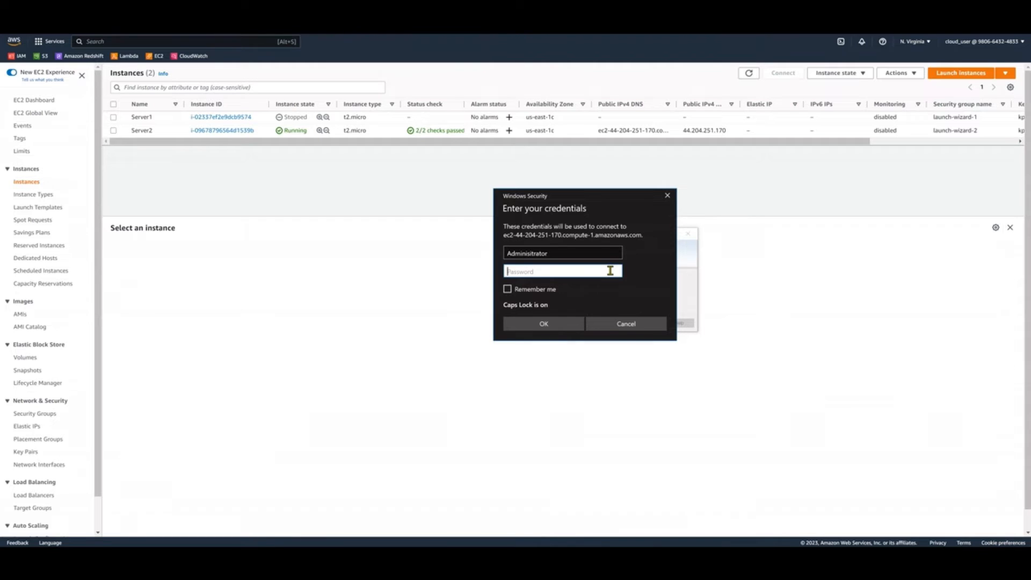
pyautogui.press('capslock')
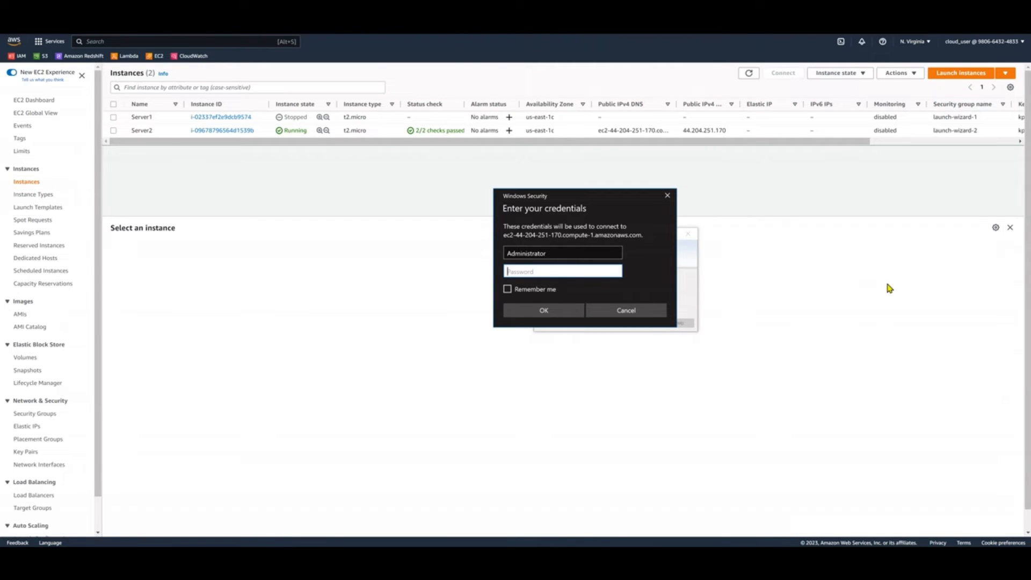
pyautogui.hotkey('ctrl', 'v')
pyautogui.click(518, 310)
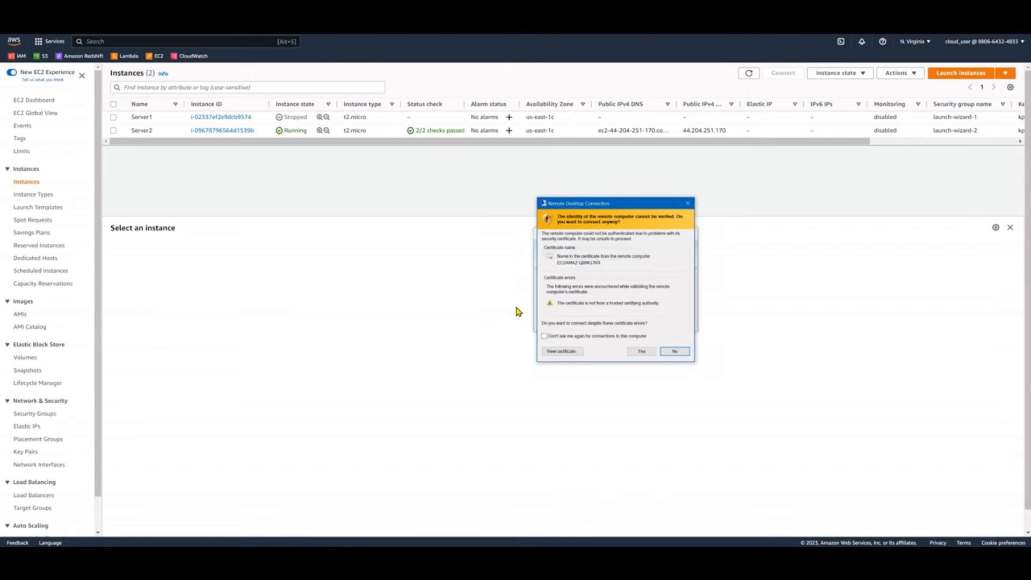
pyautogui.click(637, 351)
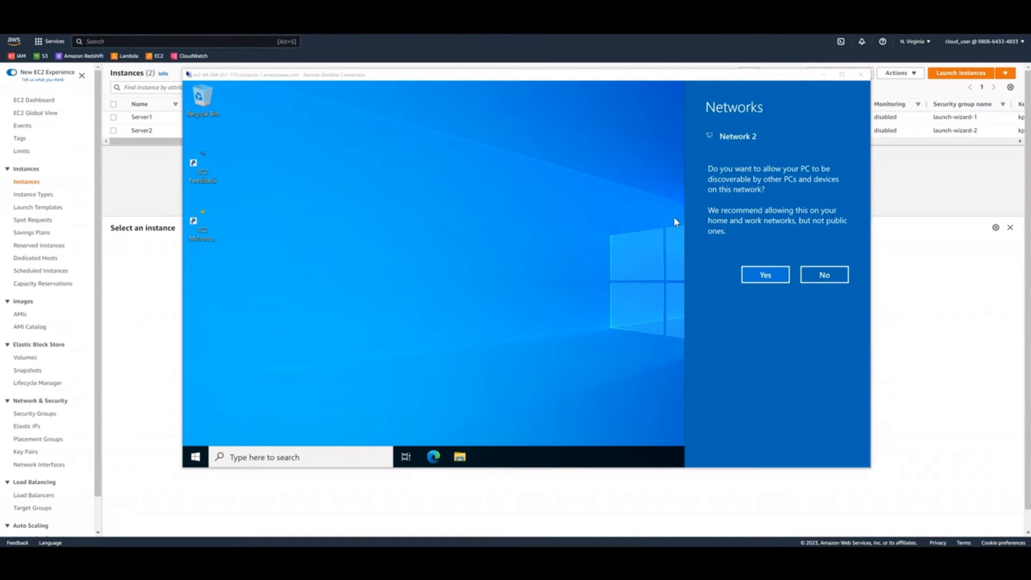
# Allow Server2 to be discoverable on Network 2 and find and open Disk Management on it
pyautogui.click(766, 277)
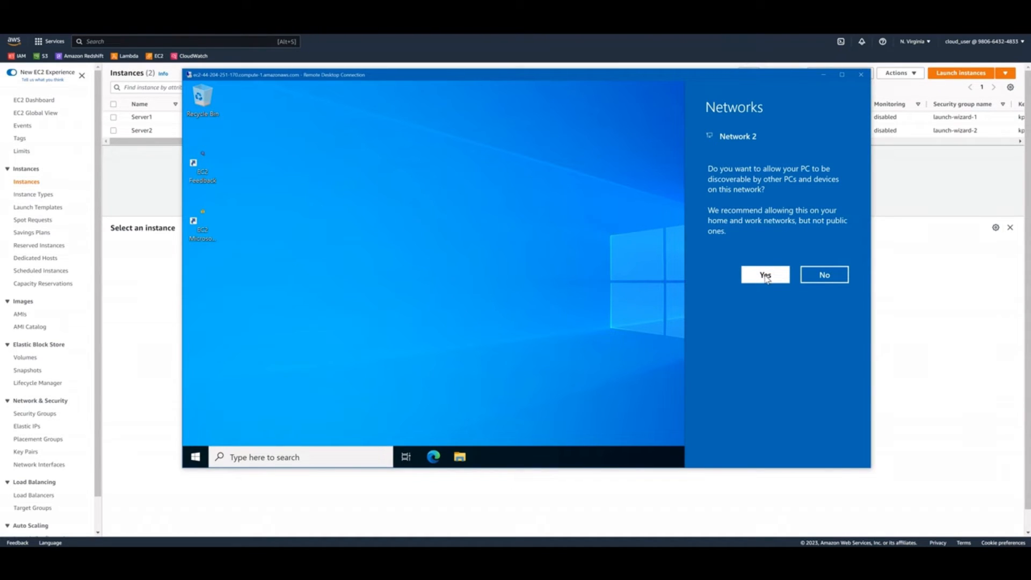
pyautogui.click(766, 276)
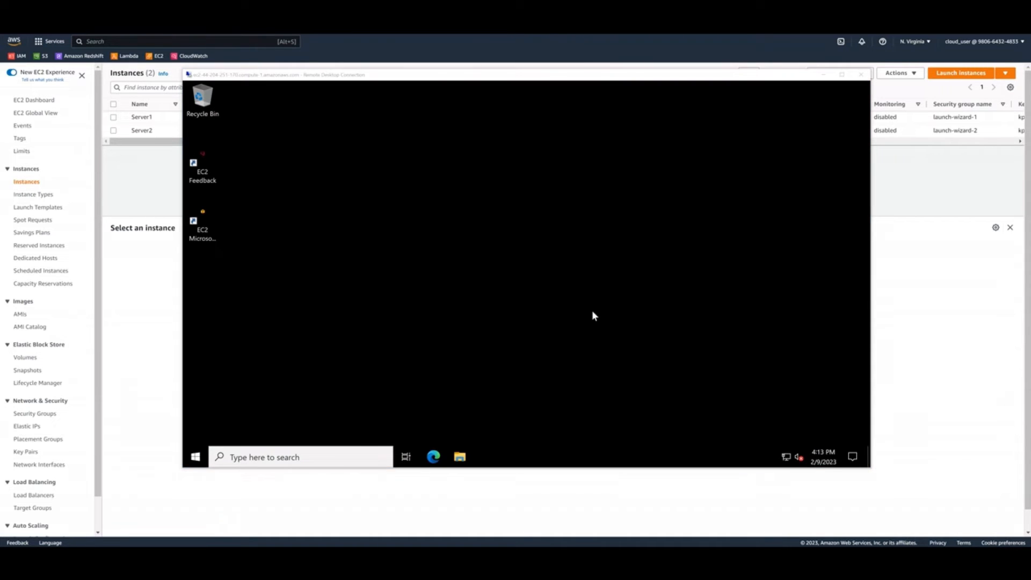
pyautogui.click(197, 457)
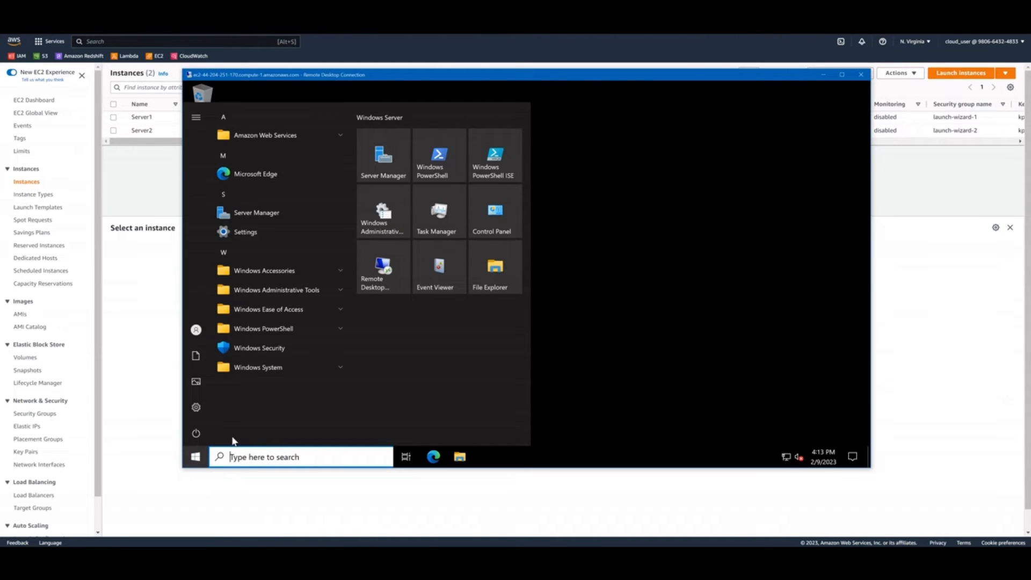
pyautogui.write('dis')
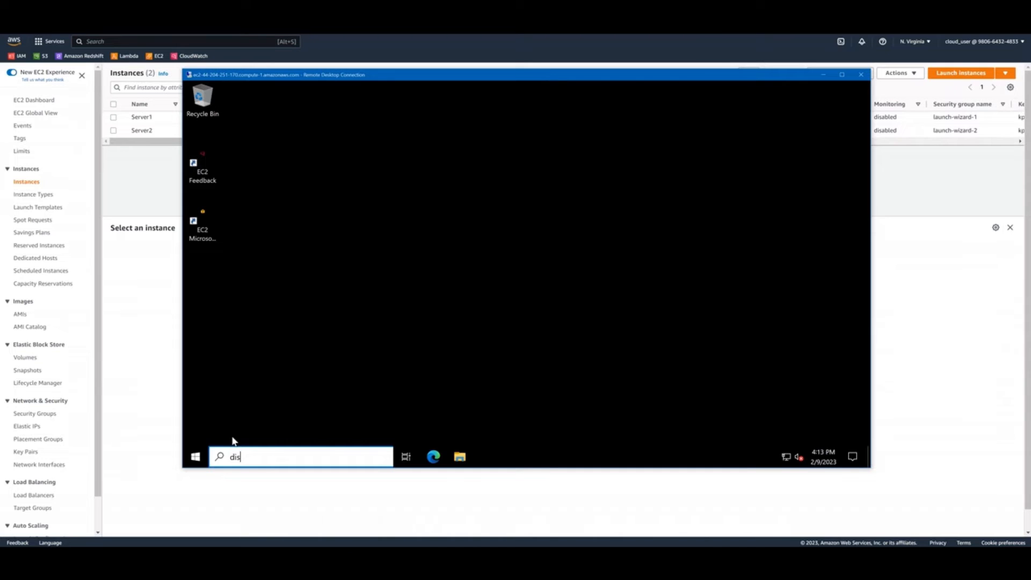
pyautogui.write('k management')
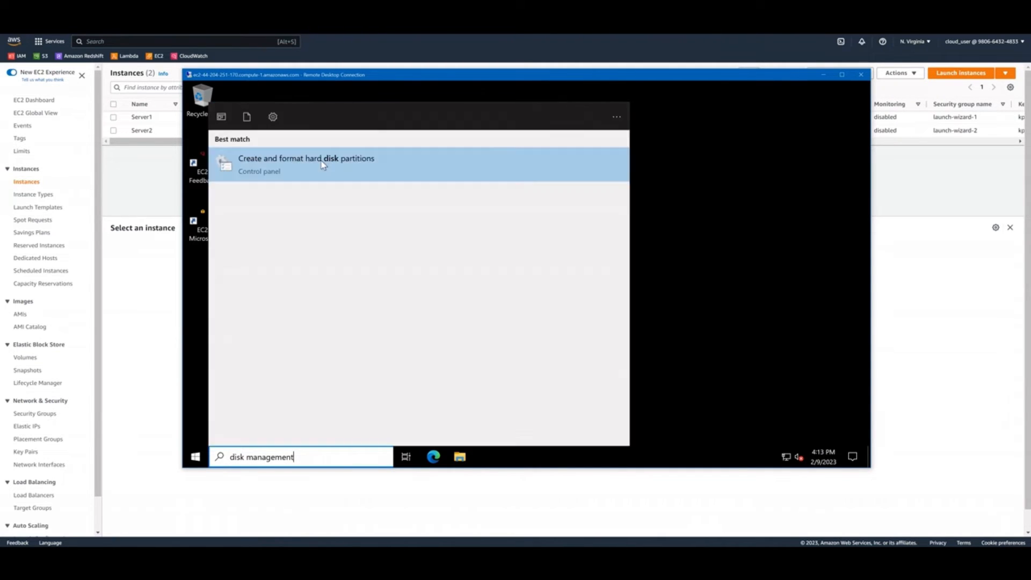
pyautogui.click(323, 166)
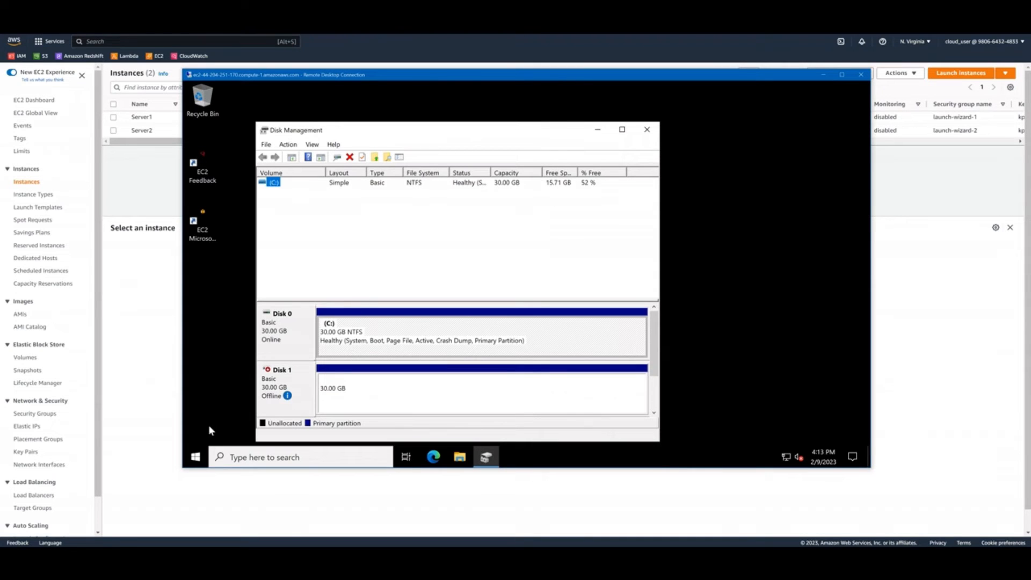
# Bring the offline Disk 1 online and close Disk Management
pyautogui.rightClick(292, 383)
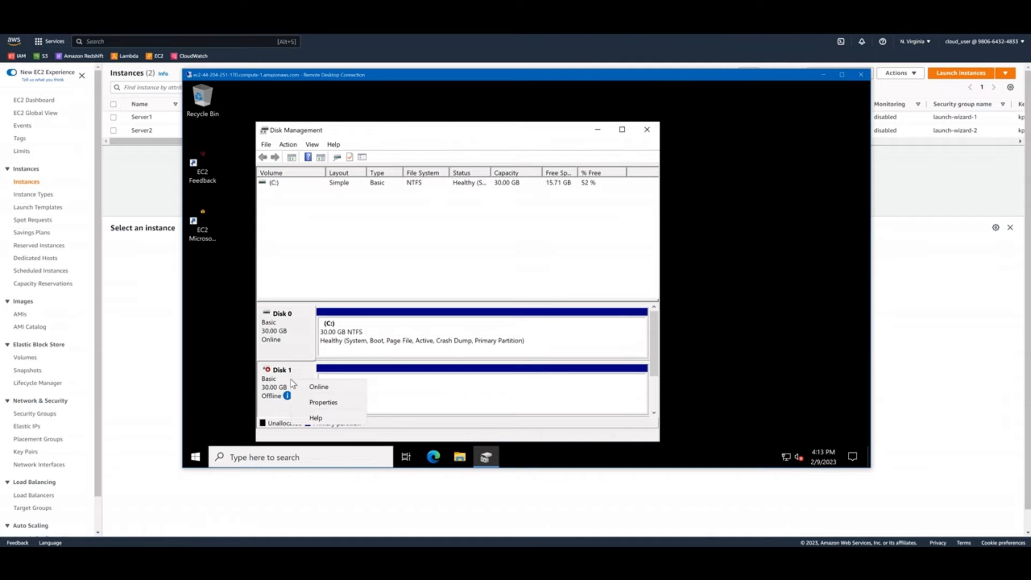
pyautogui.click(319, 386)
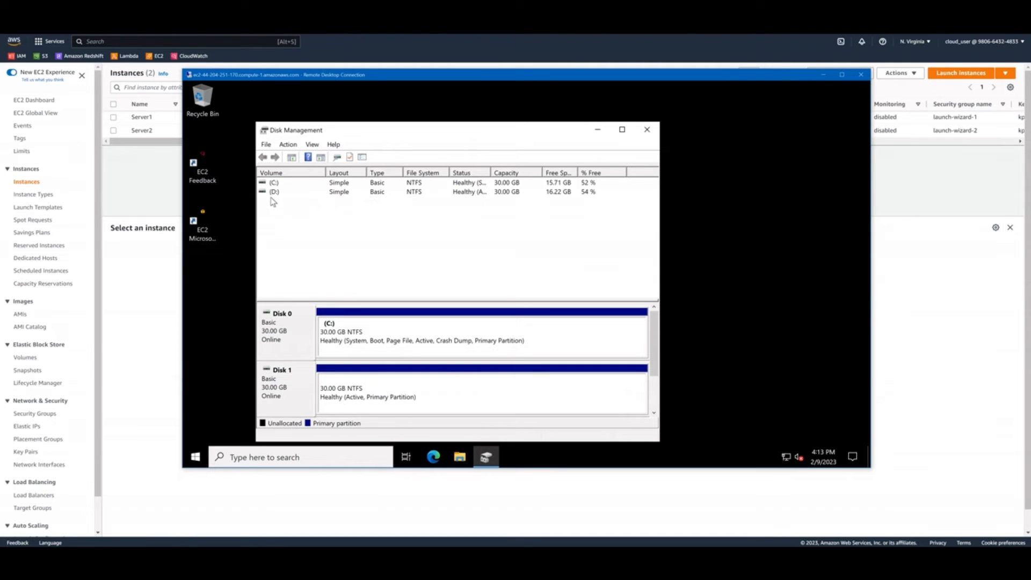
pyautogui.click(650, 133)
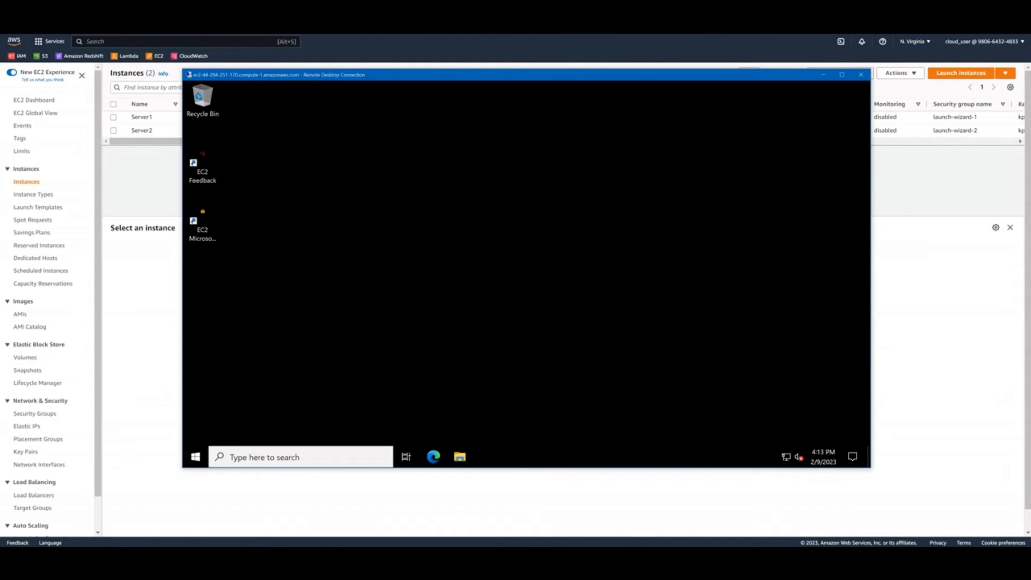
pyautogui.click(196, 457)
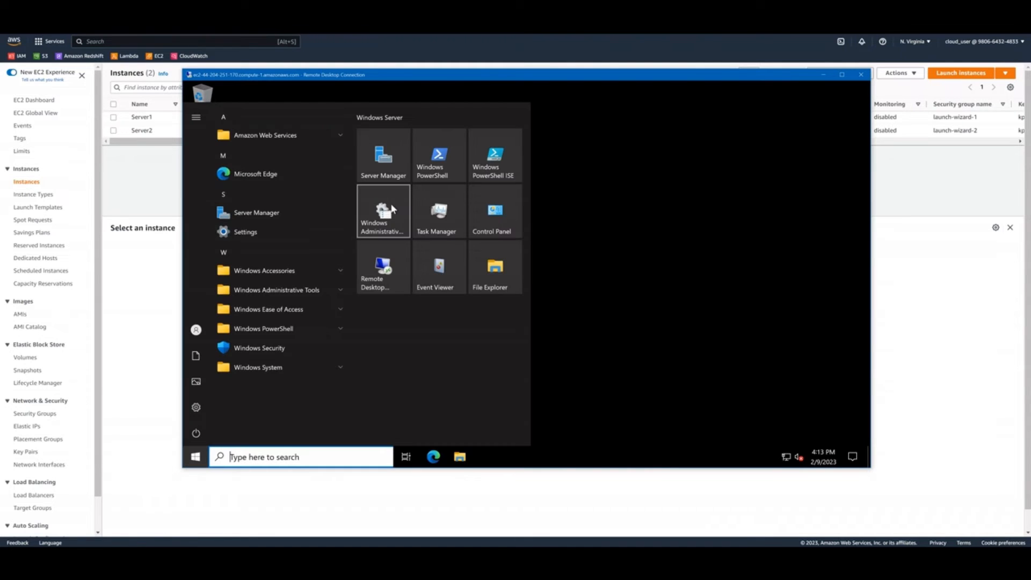
pyautogui.click(432, 173)
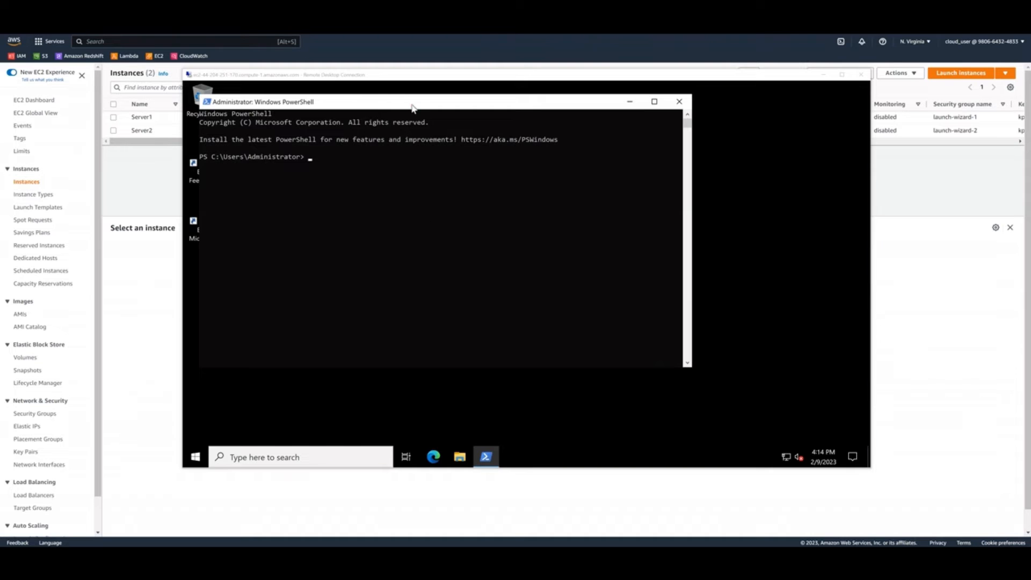
pyautogui.click(437, 181)
pyautogui.rightClick(452, 179)
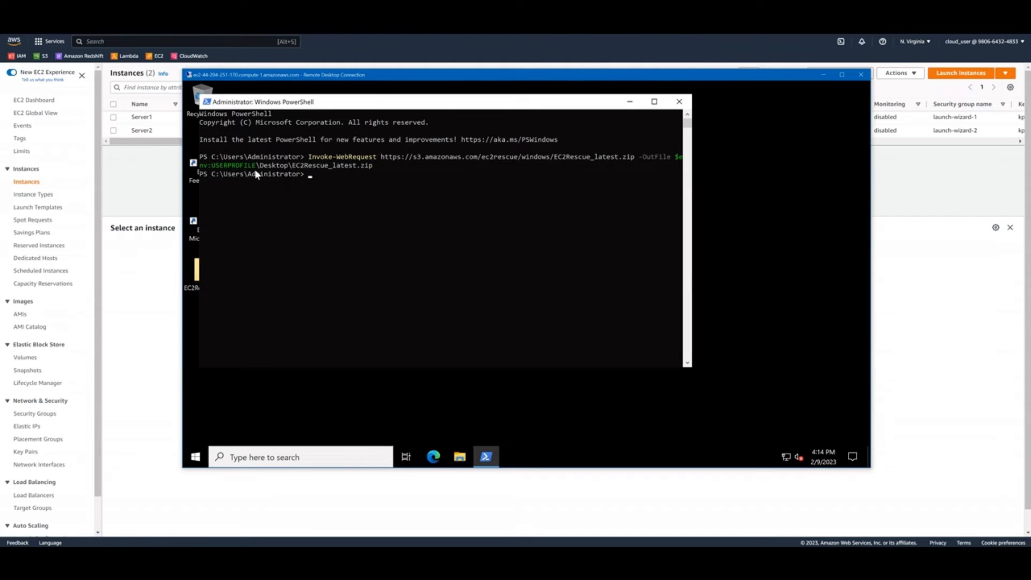
pyautogui.click(679, 101)
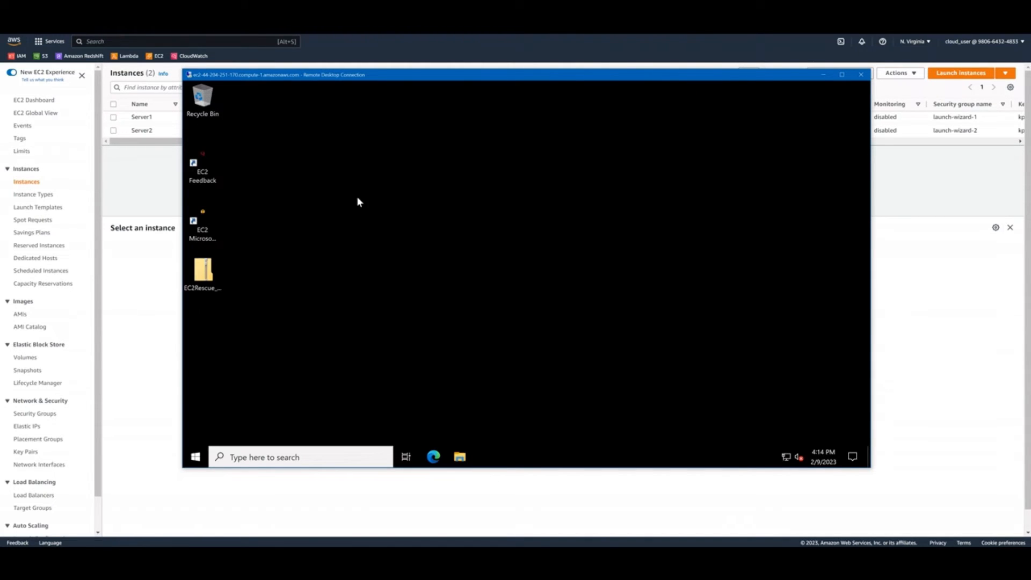
# Extract the downloaded EC2Rescue zip file to C:\Users\Administrator\Desktop\EC2Rescue_latest
pyautogui.doubleClick(205, 273)
pyautogui.rightClick(207, 271)
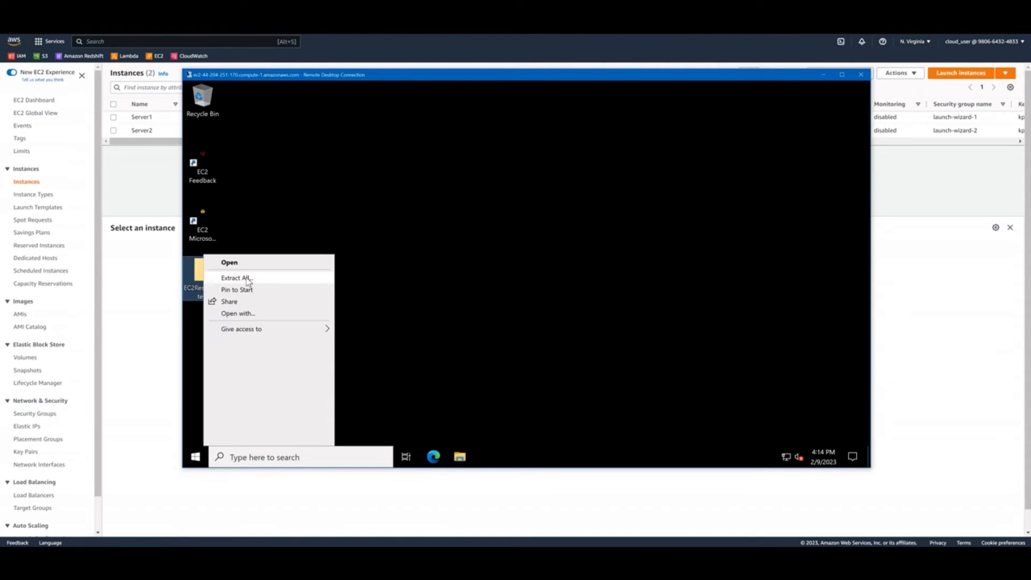
pyautogui.click(258, 283)
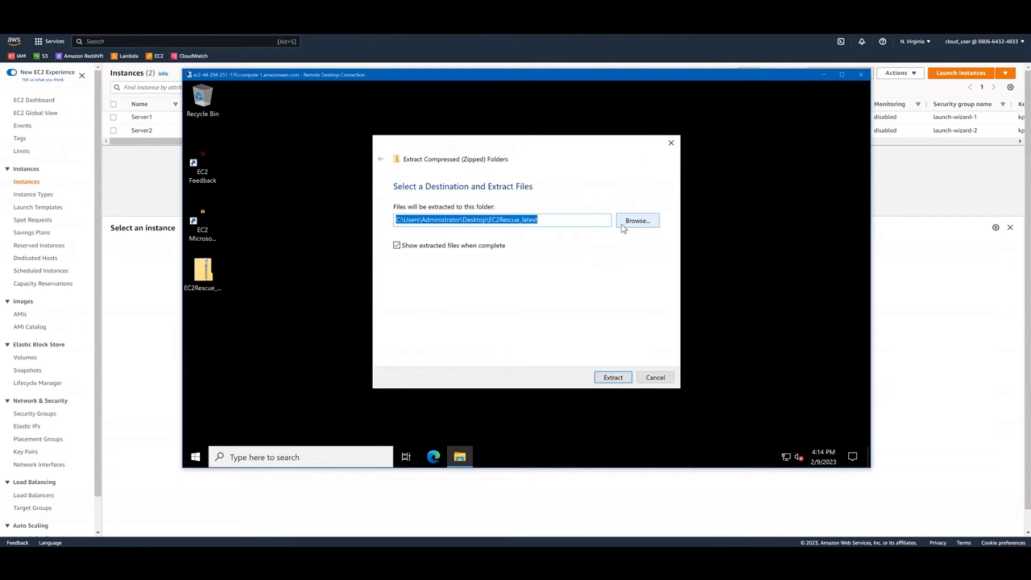
pyautogui.click(608, 379)
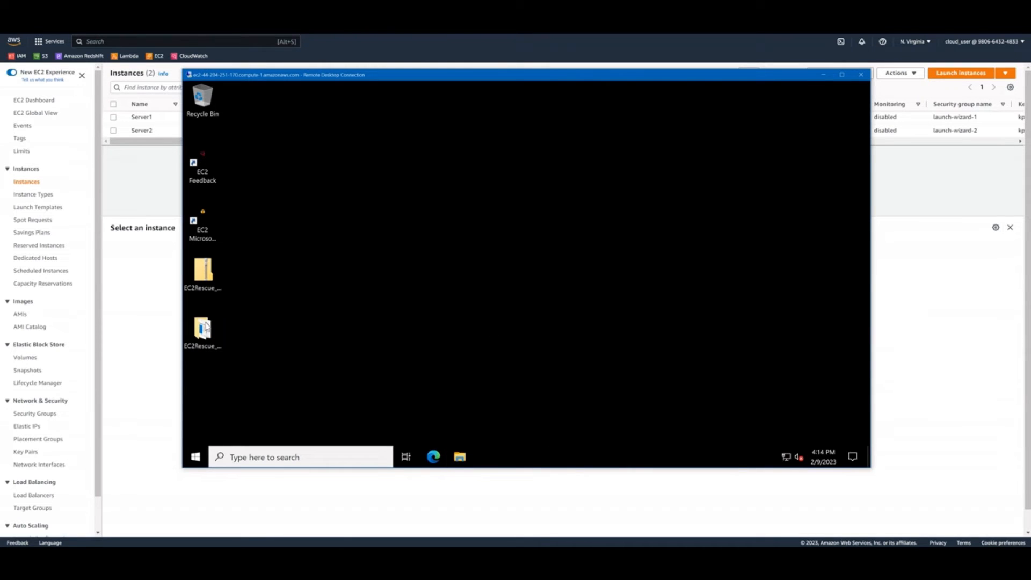
# Launch the EC2Rescue application from the extracted folder and accept its license agreement
pyautogui.doubleClick(206, 325)
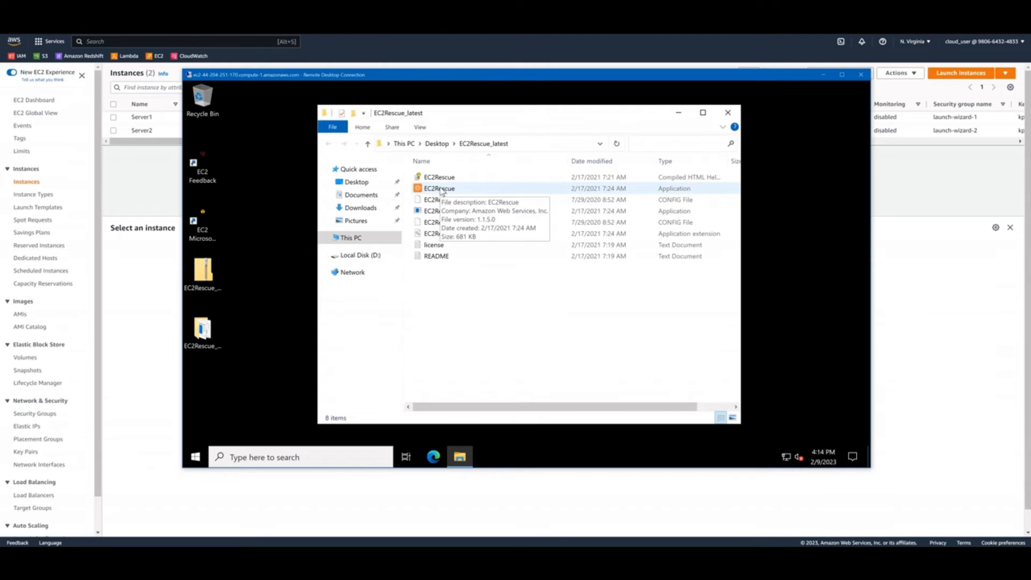
pyautogui.doubleClick(472, 191)
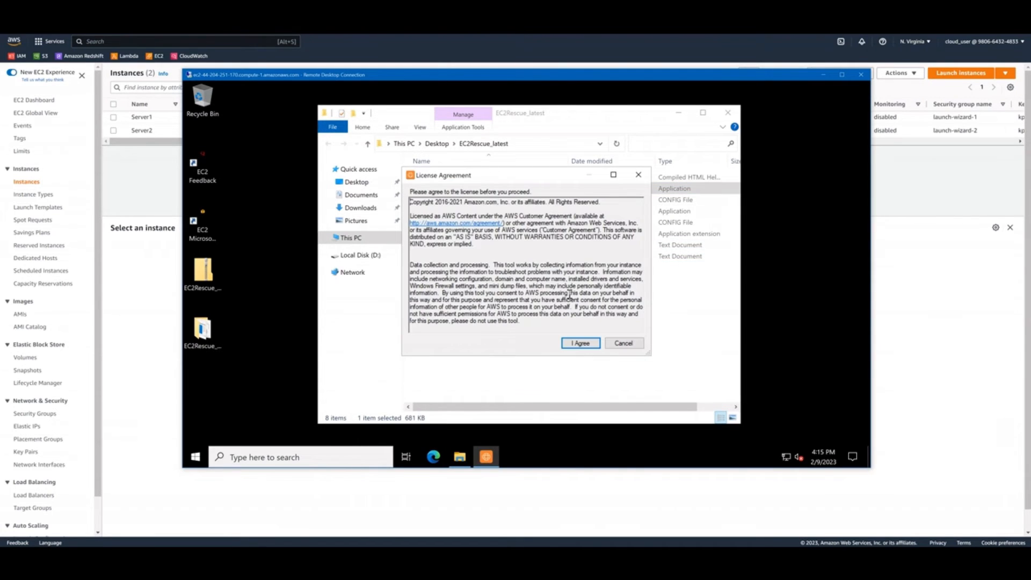
pyautogui.click(576, 347)
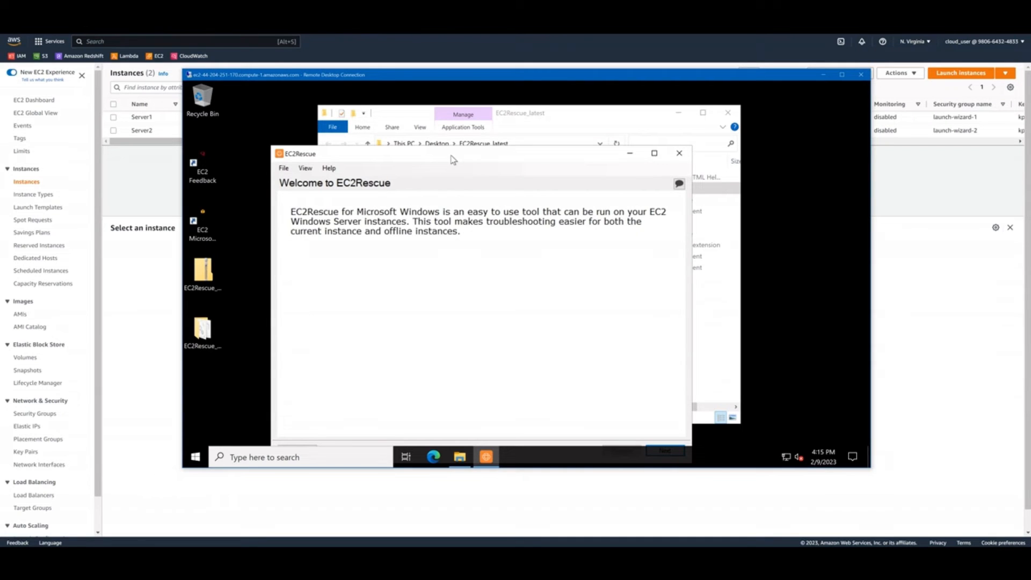
# Start EC2Rescue in Offline instance mode and load the 30 GB Disk 1 (xvdf) as the volume to rescue
pyautogui.moveTo(457, 155); pyautogui.dragTo(475, 119)
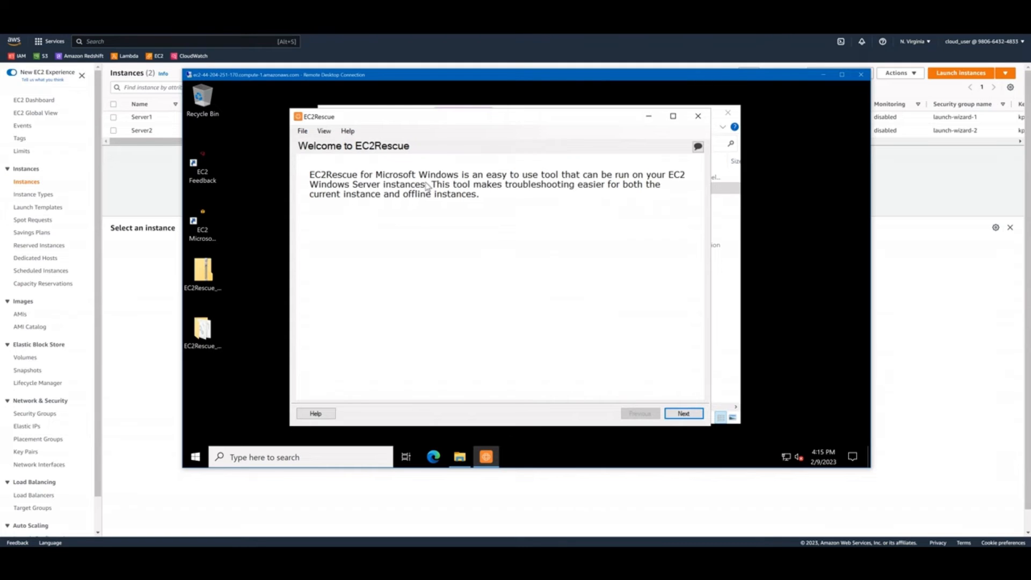
pyautogui.click(678, 415)
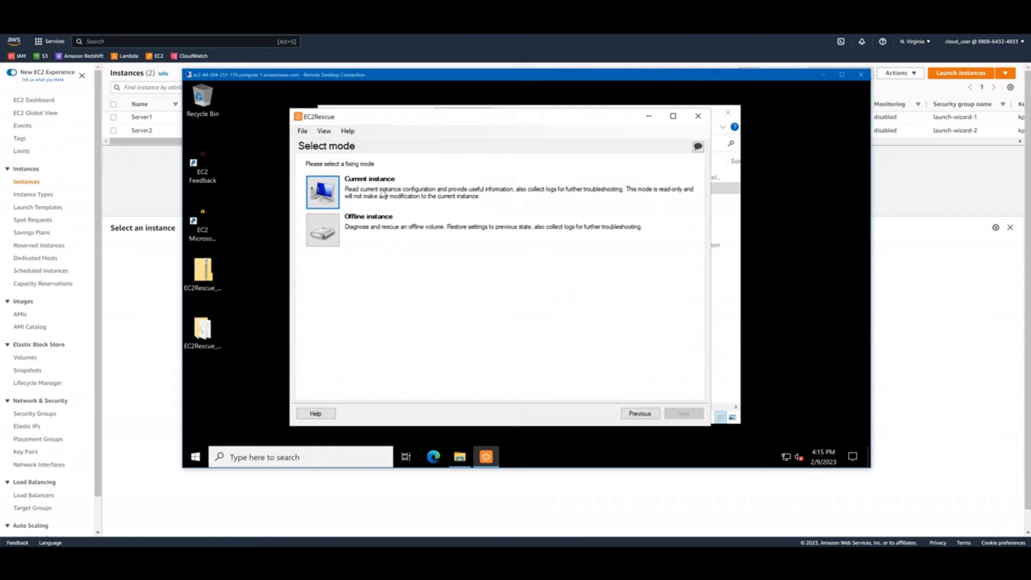
pyautogui.click(324, 235)
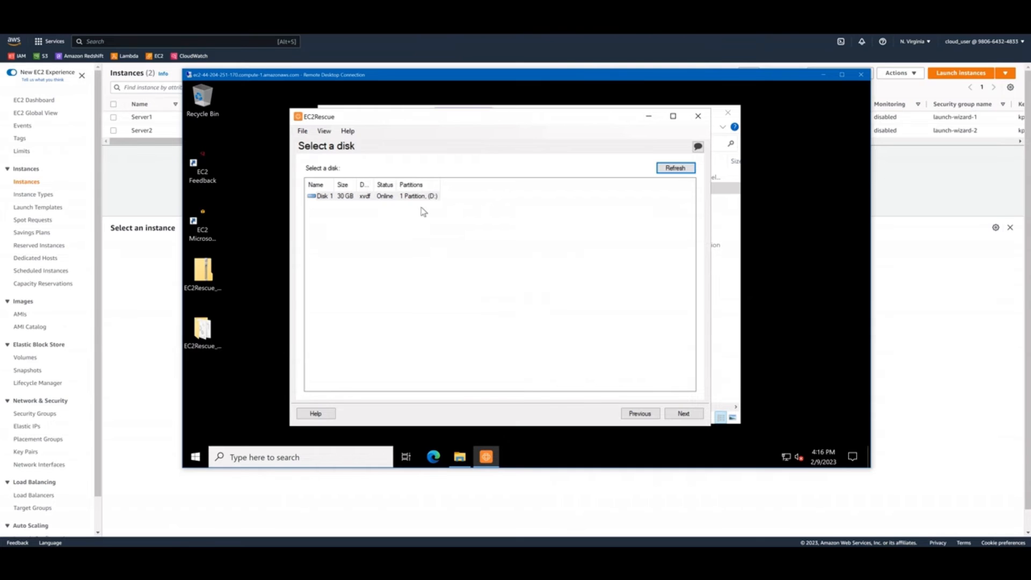
pyautogui.click(683, 414)
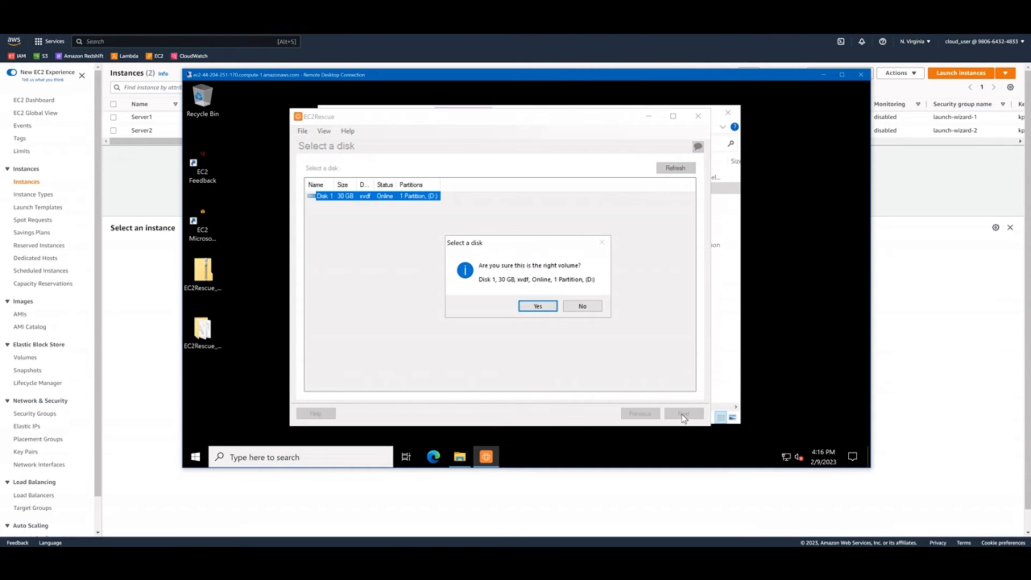
pyautogui.click(552, 310)
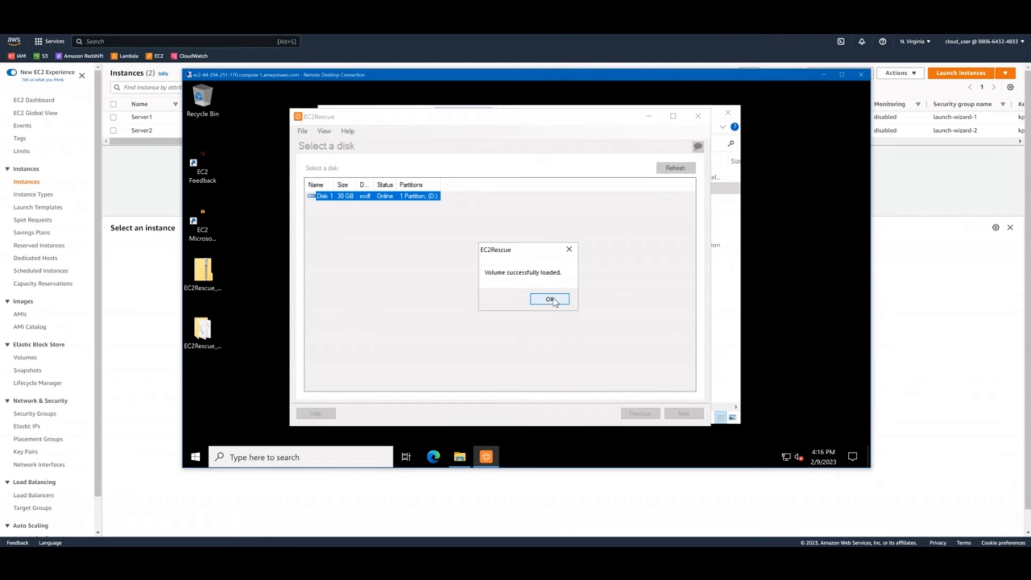
pyautogui.click(550, 299)
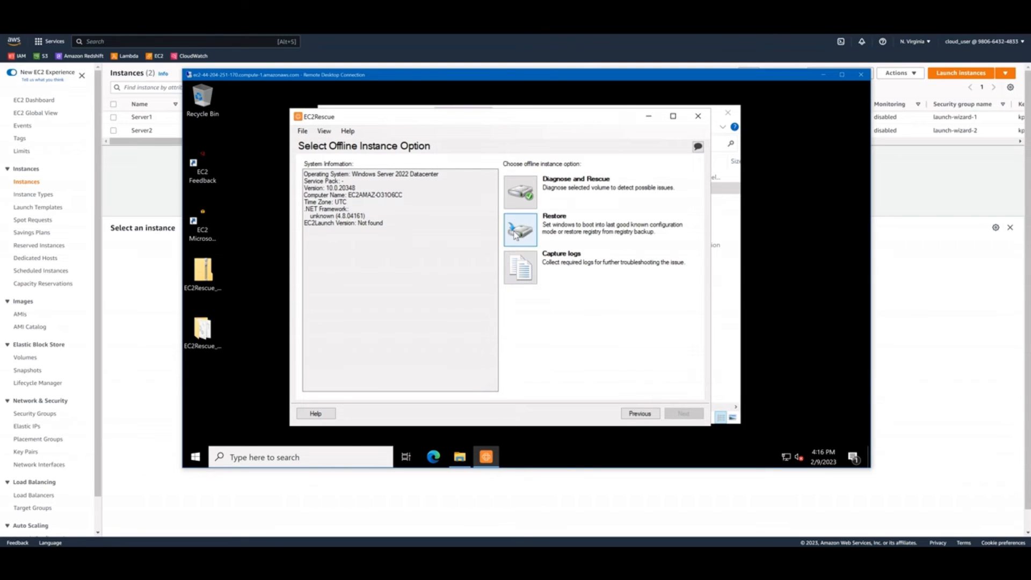
# Run Diagnose and Rescue on the volume, fixing all detected Windows Firewall issues for domain, private and guest or public networks
pyautogui.click(525, 194)
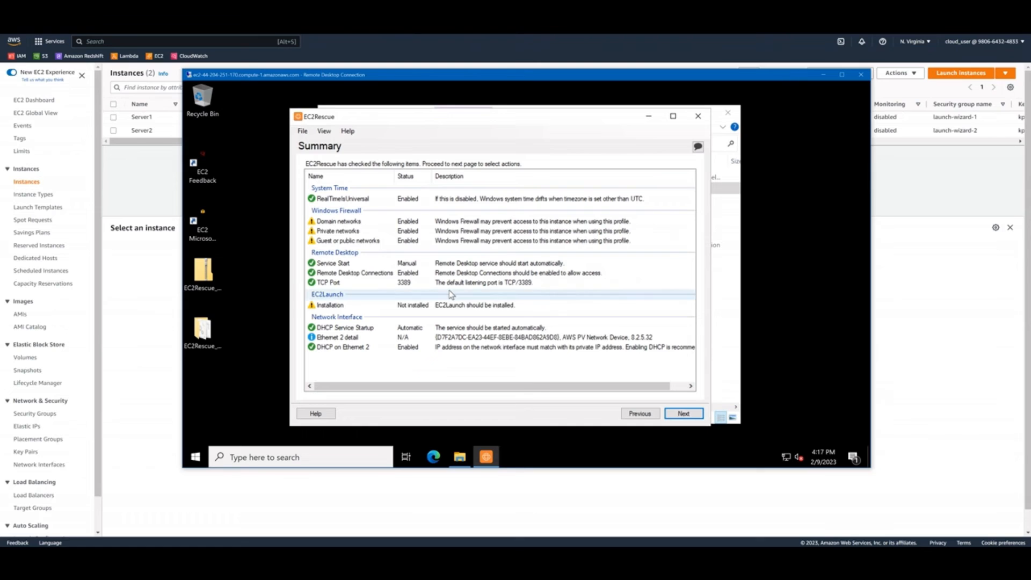
pyautogui.click(683, 414)
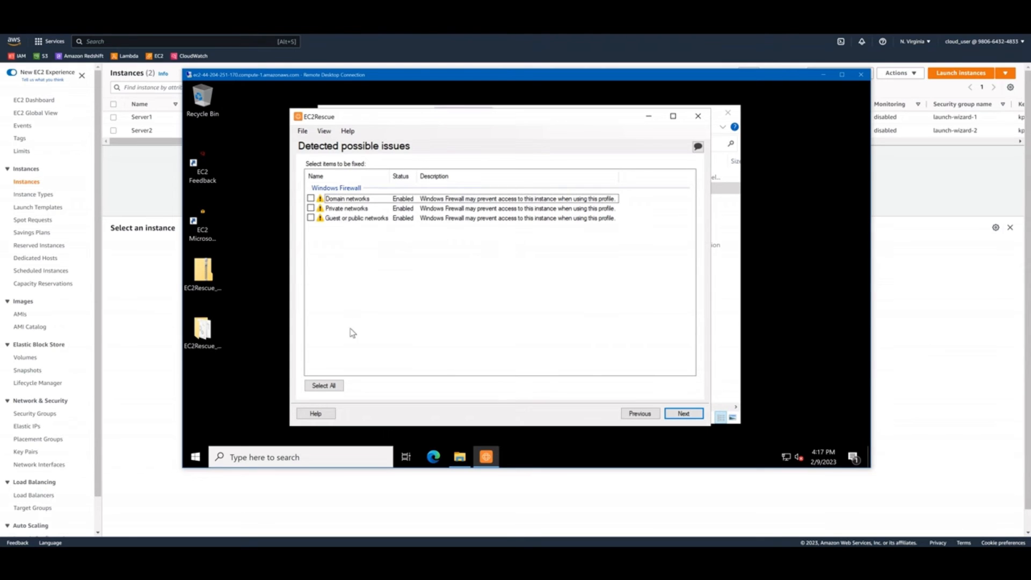
pyautogui.click(332, 388)
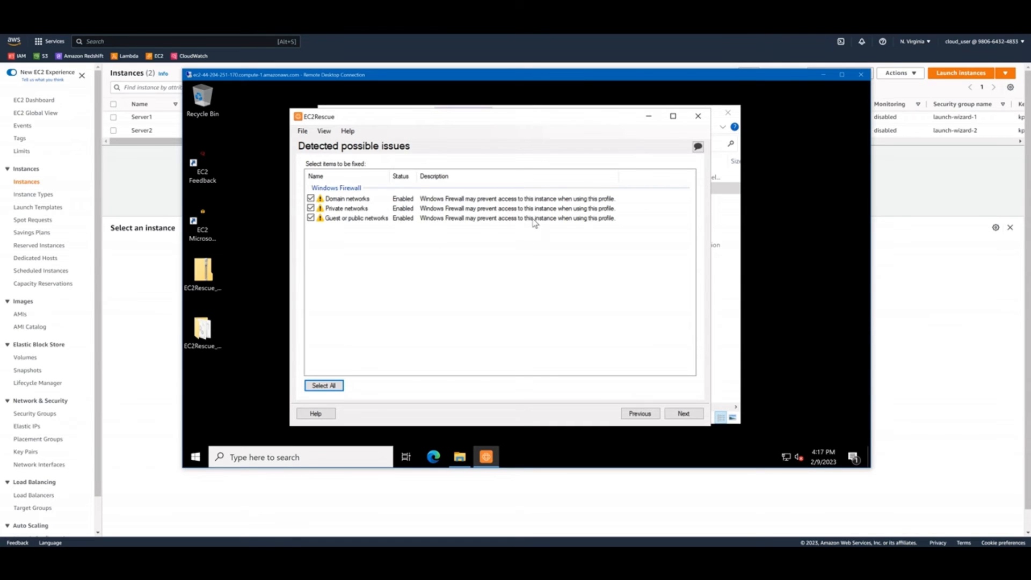
pyautogui.click(683, 415)
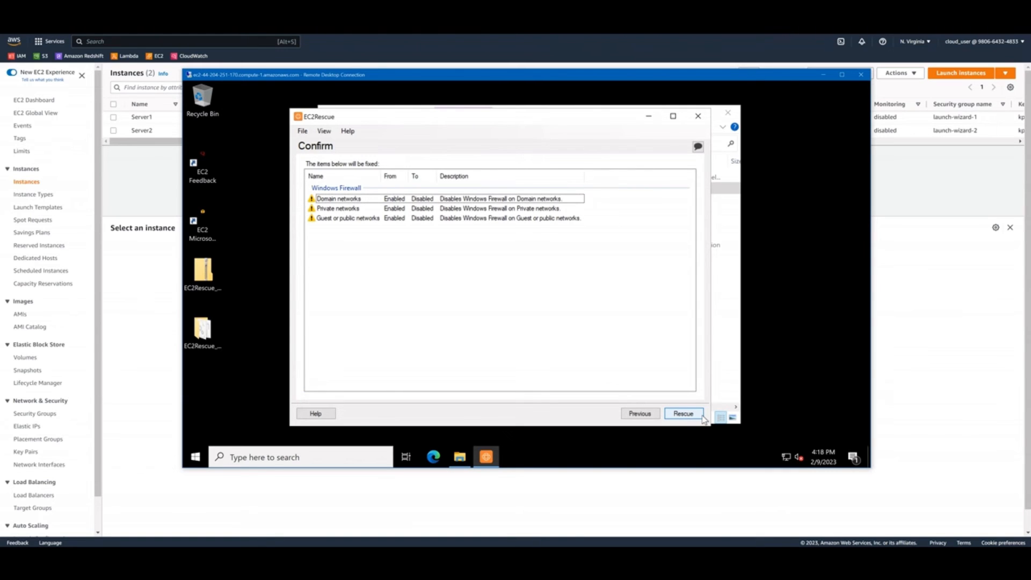
pyautogui.click(698, 418)
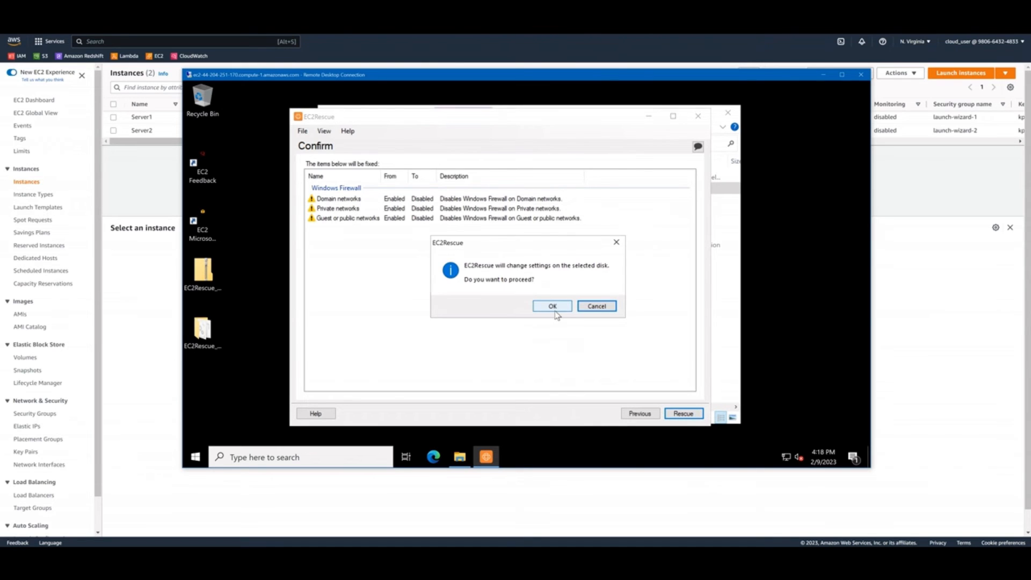
pyautogui.click(558, 311)
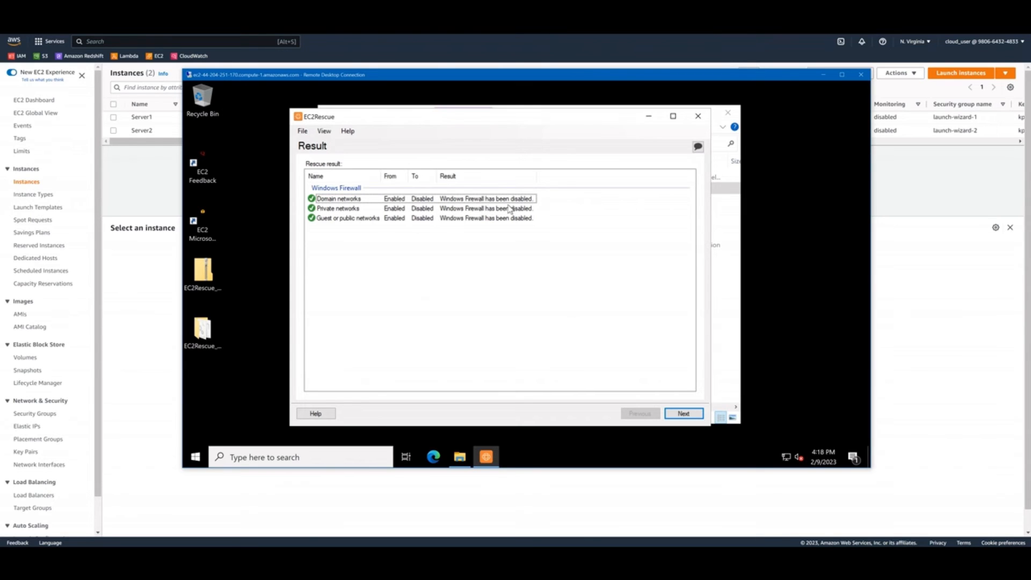
# Finish the rescue, exit EC2Rescue with Fix disk signature enabled, and close the EC2Rescue_latest folder window
pyautogui.click(692, 418)
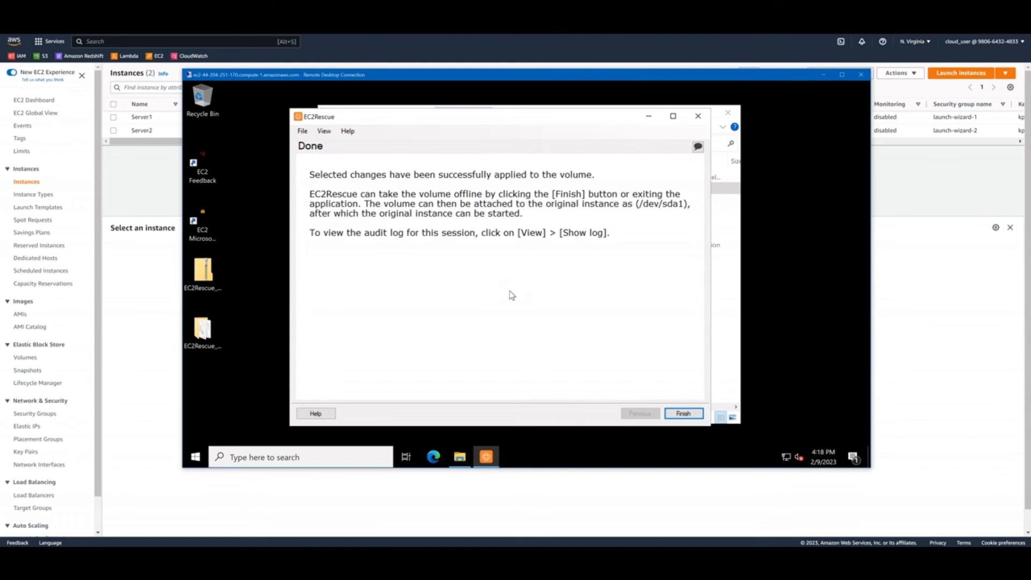
pyautogui.click(681, 417)
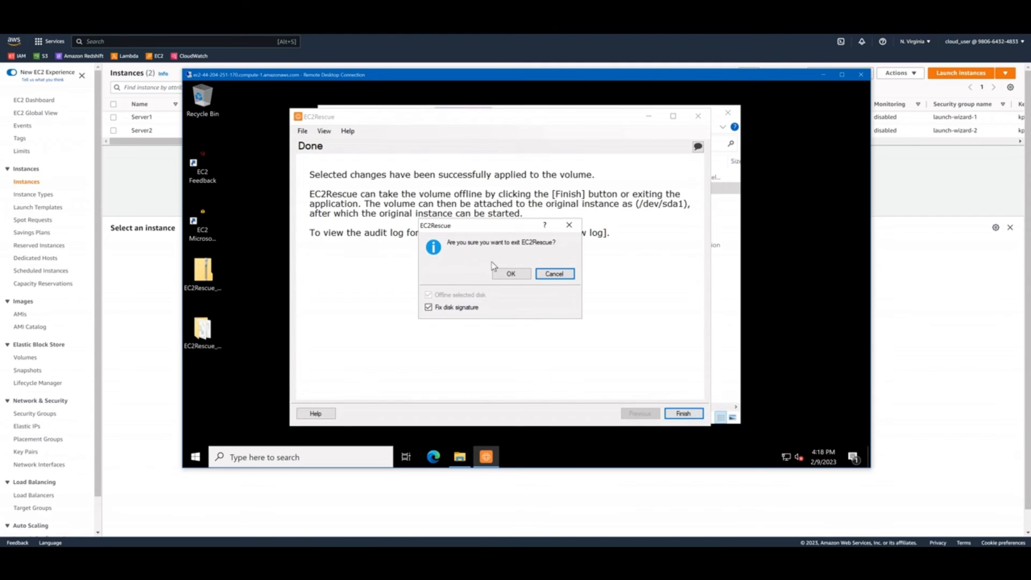
pyautogui.click(511, 275)
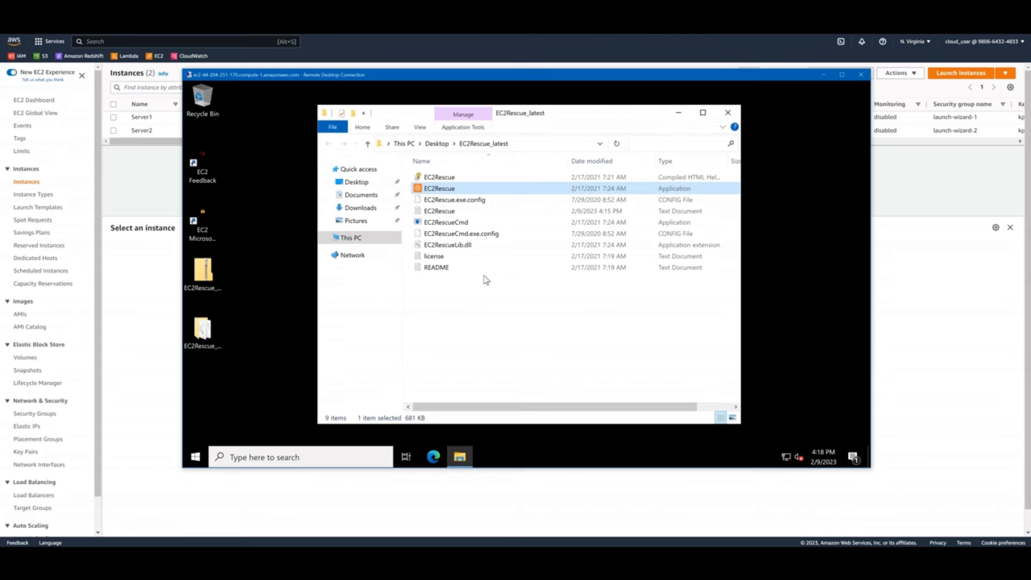
pyautogui.click(728, 112)
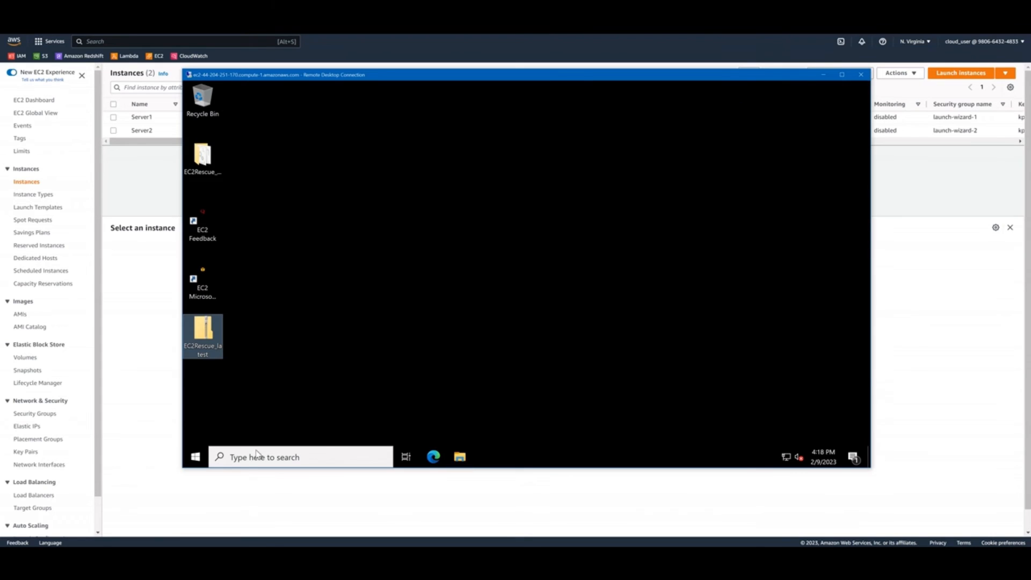
# Search for disk management, check whether Disk 1 is offline in Disk Management, and close it
pyautogui.click(204, 462)
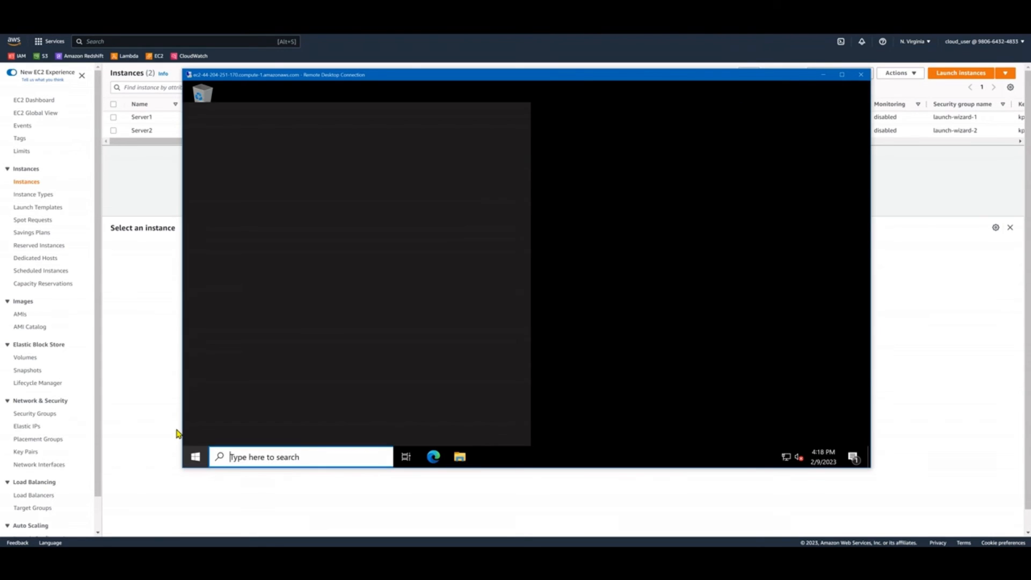
pyautogui.write('disk manageme')
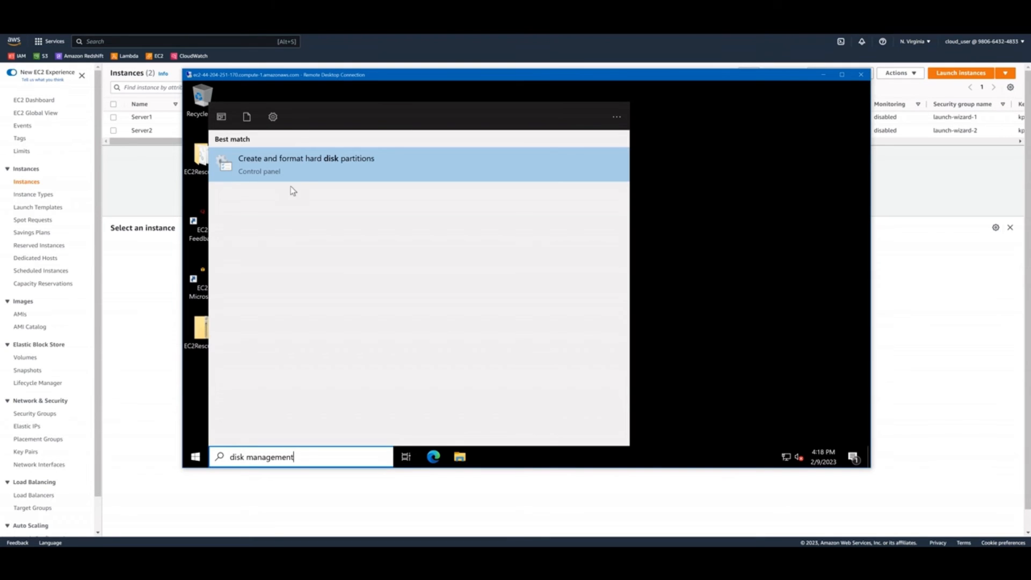
pyautogui.write('nt')
pyautogui.click(304, 172)
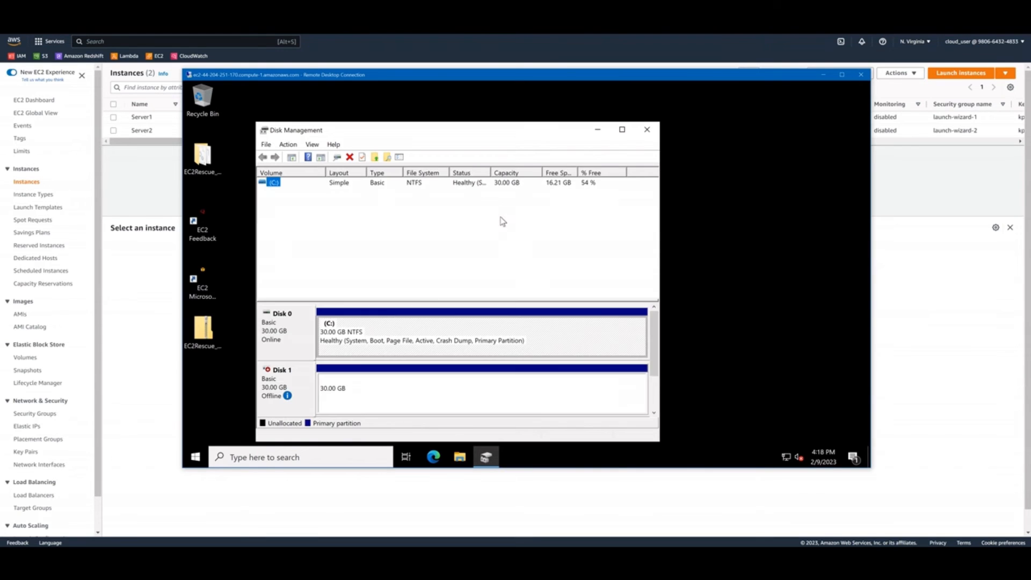
pyautogui.moveTo(490, 138); pyautogui.dragTo(524, 118)
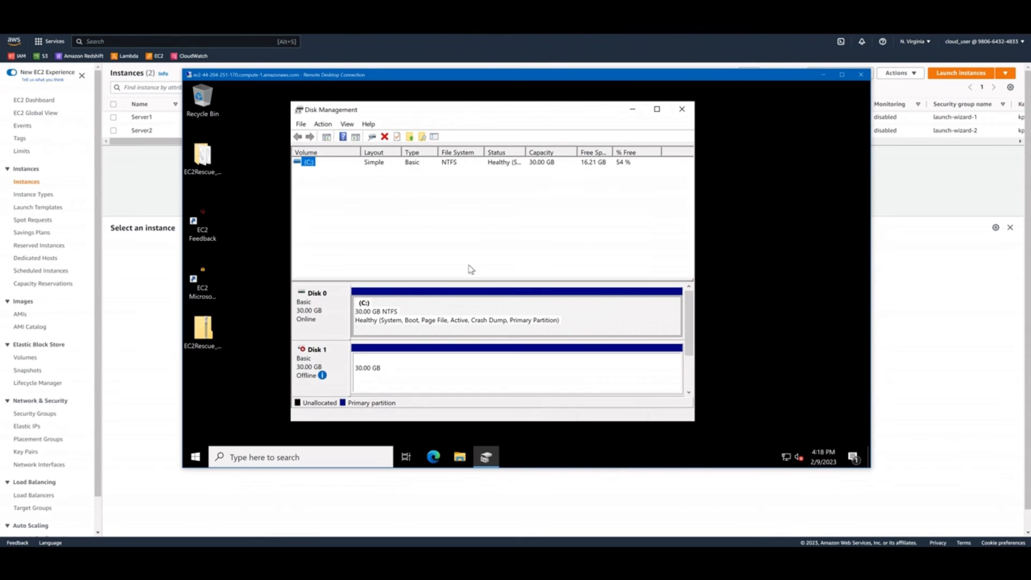
pyautogui.moveTo(324, 376)
pyautogui.click(680, 111)
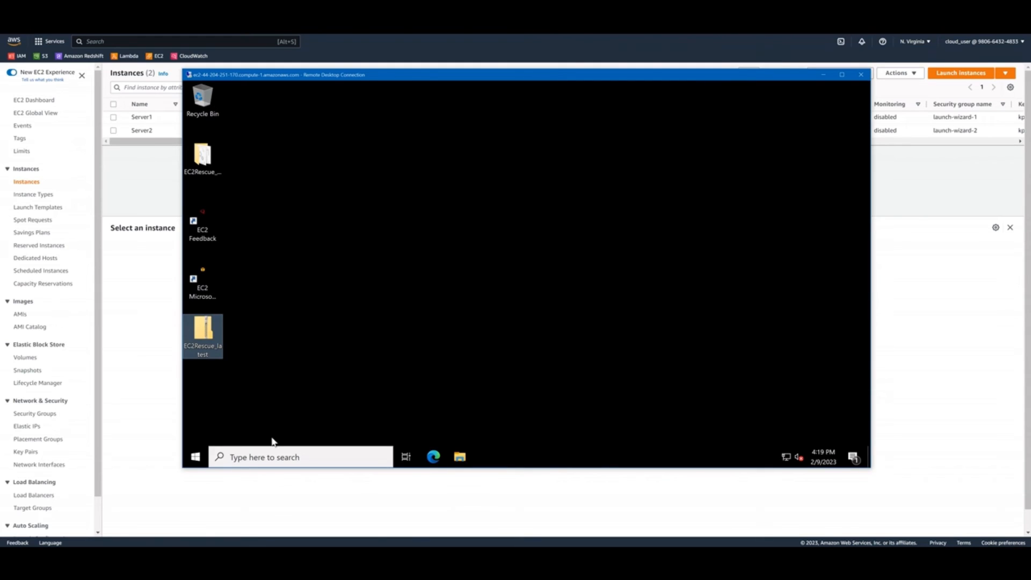
# Sign out of the Administrator session on Server2 and return to the EC2 console
pyautogui.click(195, 457)
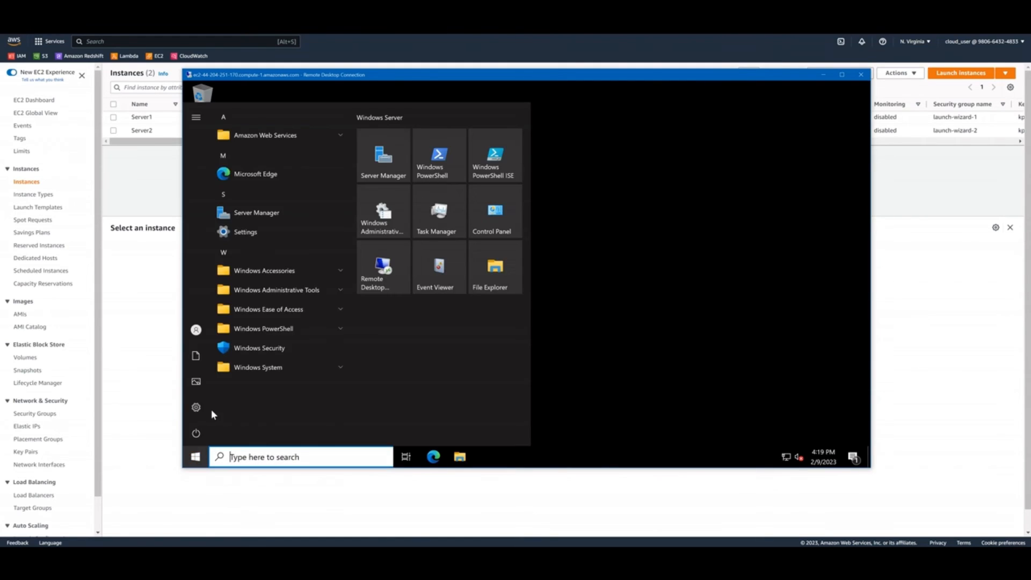
pyautogui.click(192, 335)
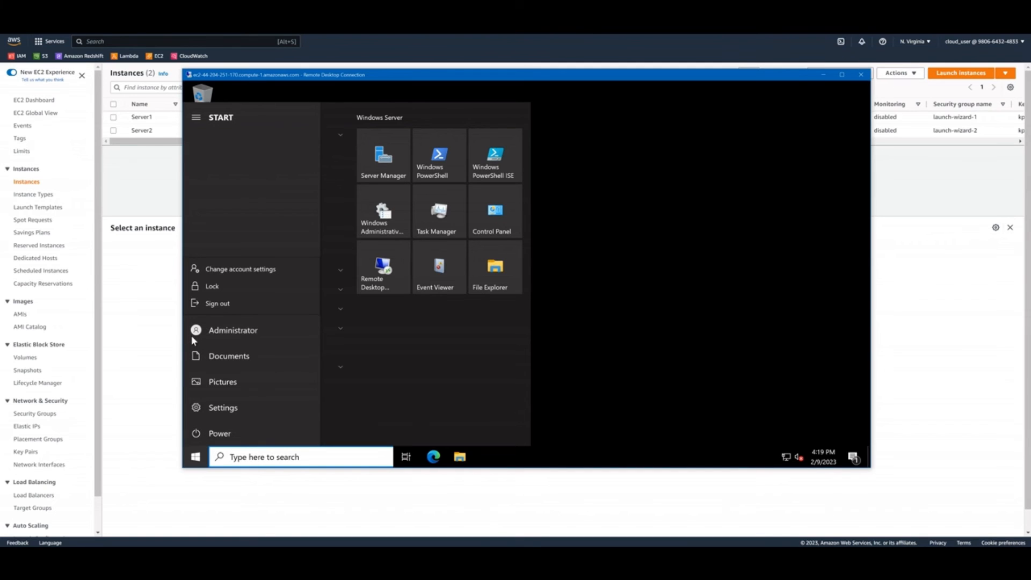
pyautogui.click(228, 300)
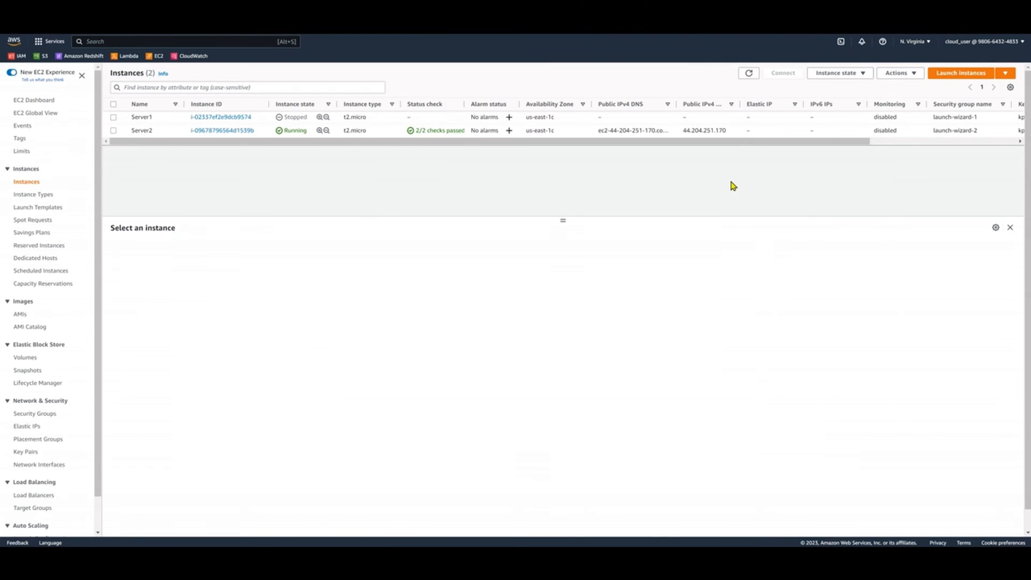
# From Server2's storage details, open the volume attached as xvdf in a new browser tab
pyautogui.click(177, 134)
pyautogui.click(250, 251)
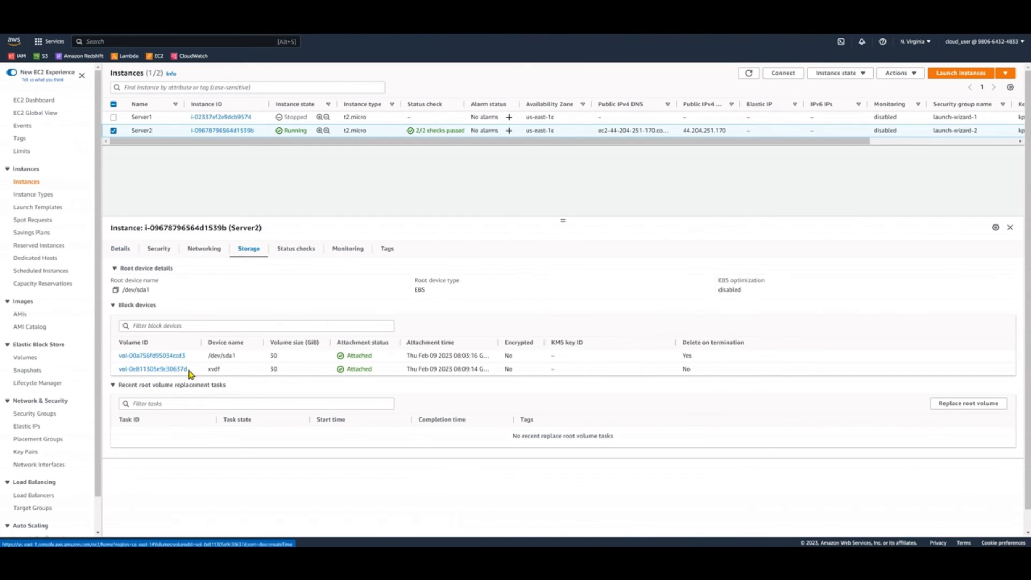
pyautogui.rightClick(168, 371)
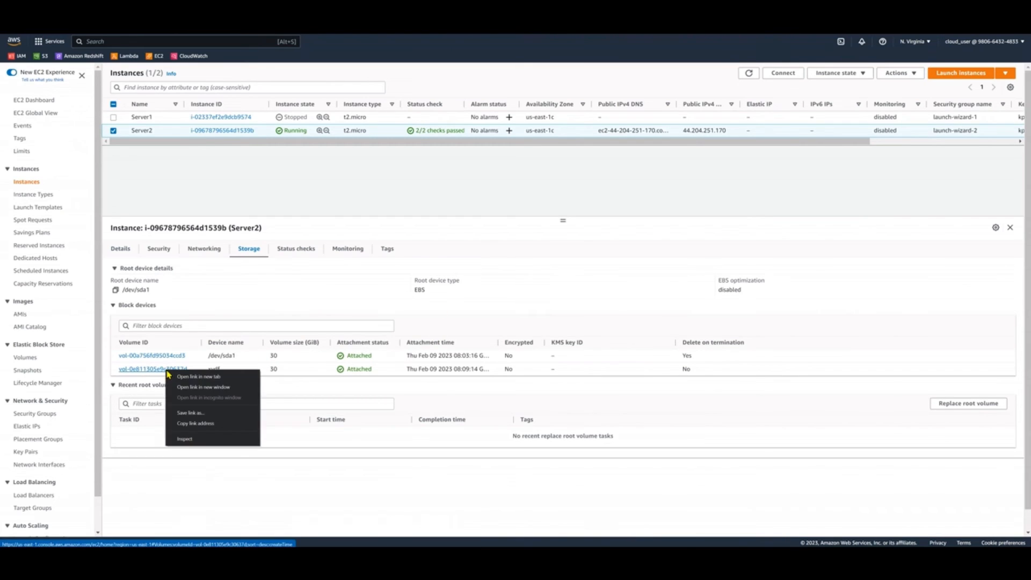
pyautogui.click(226, 378)
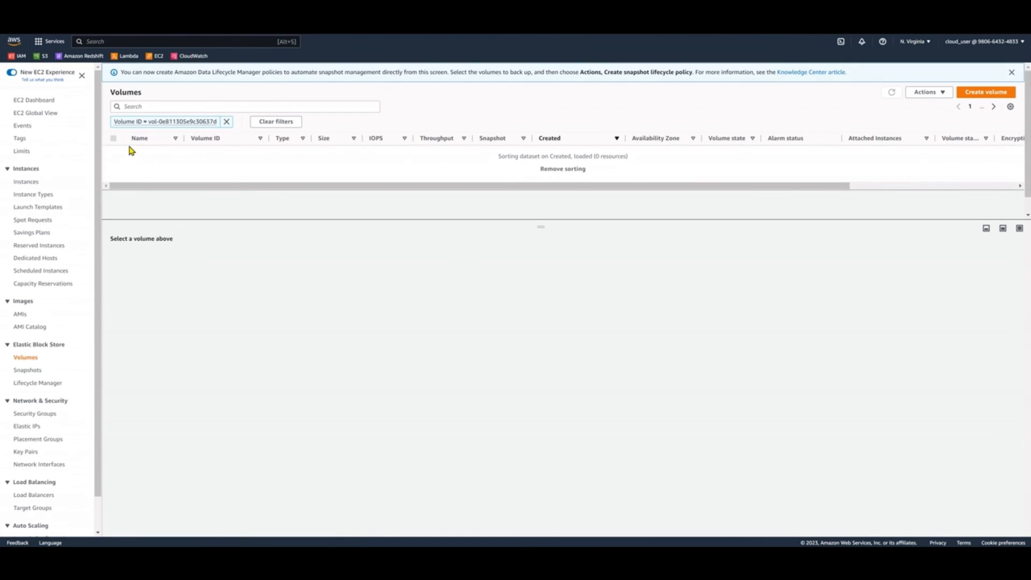
# Detach volume vol-0e811305e9c30637d from Server2 and refresh the volume list to check its state
pyautogui.click(115, 152)
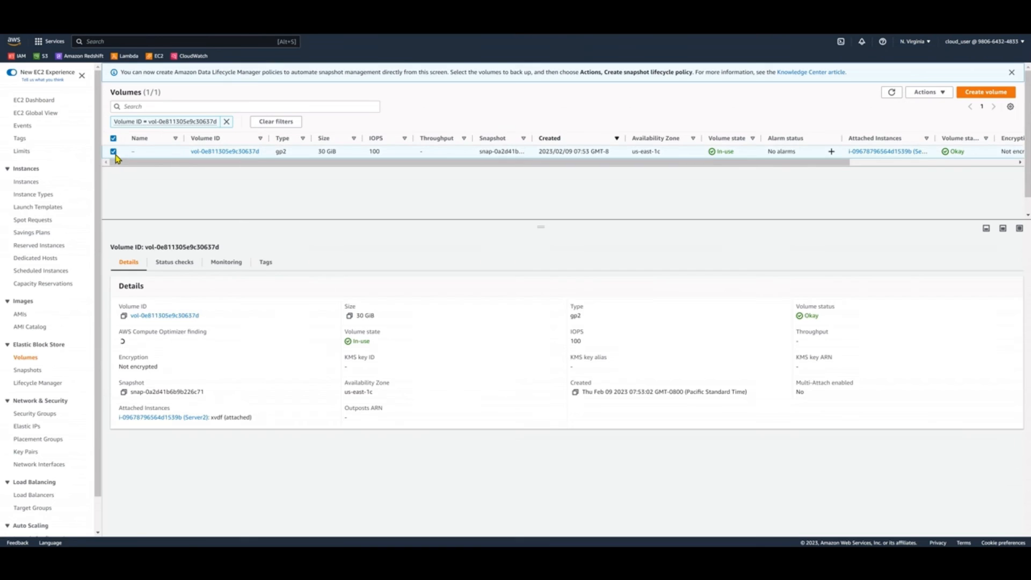
pyautogui.click(944, 93)
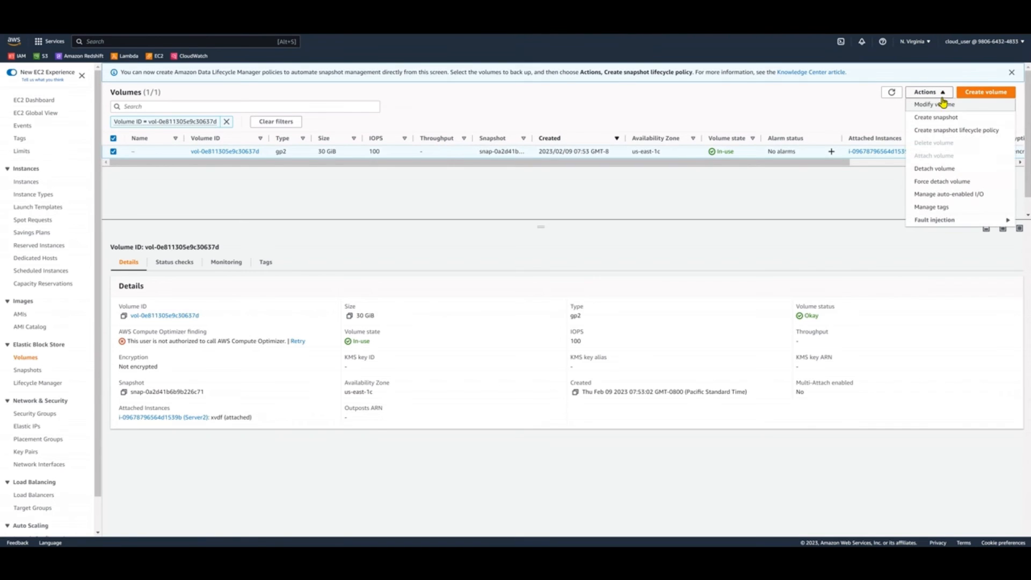
pyautogui.click(976, 172)
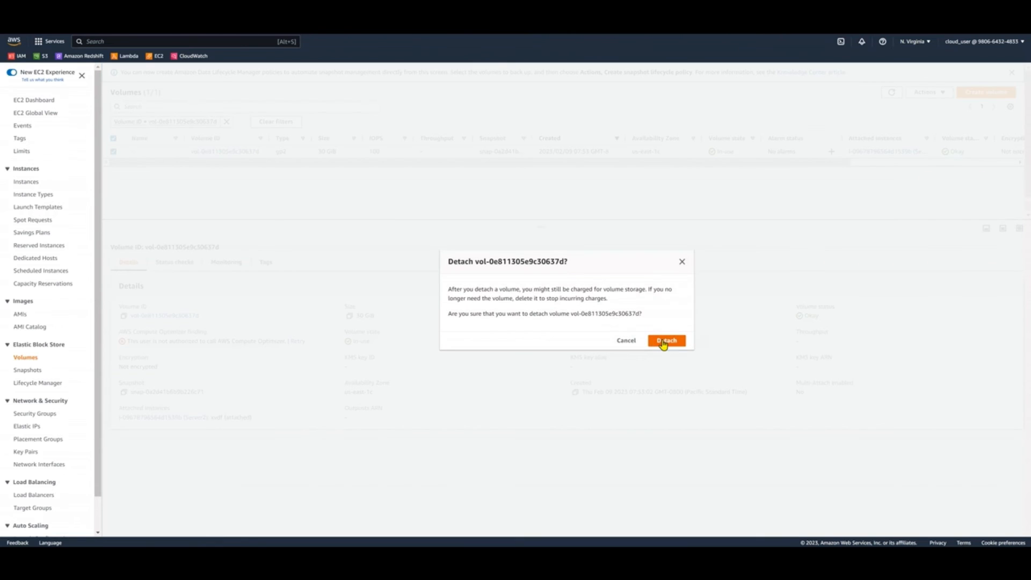
pyautogui.click(665, 341)
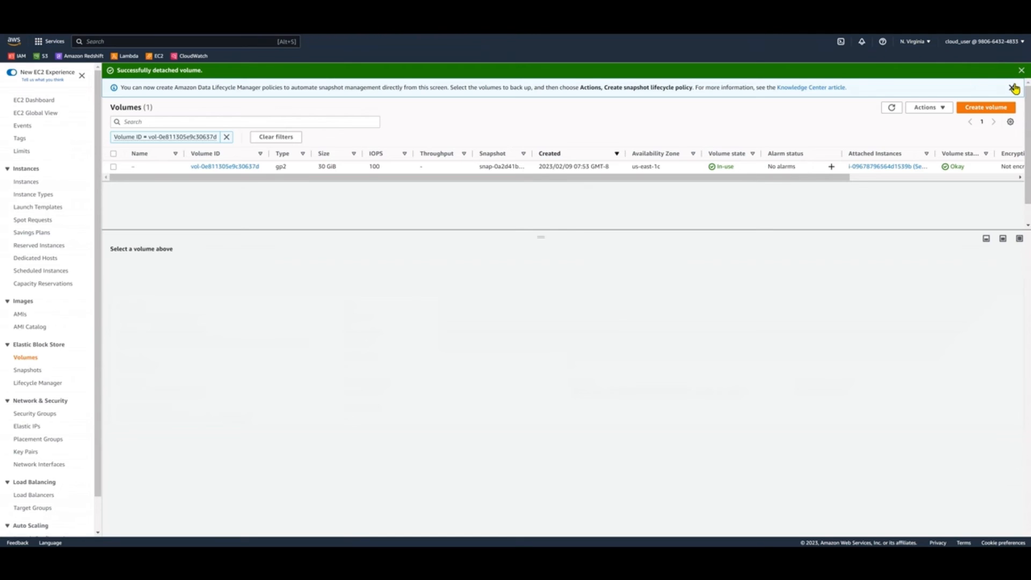
pyautogui.click(1021, 70)
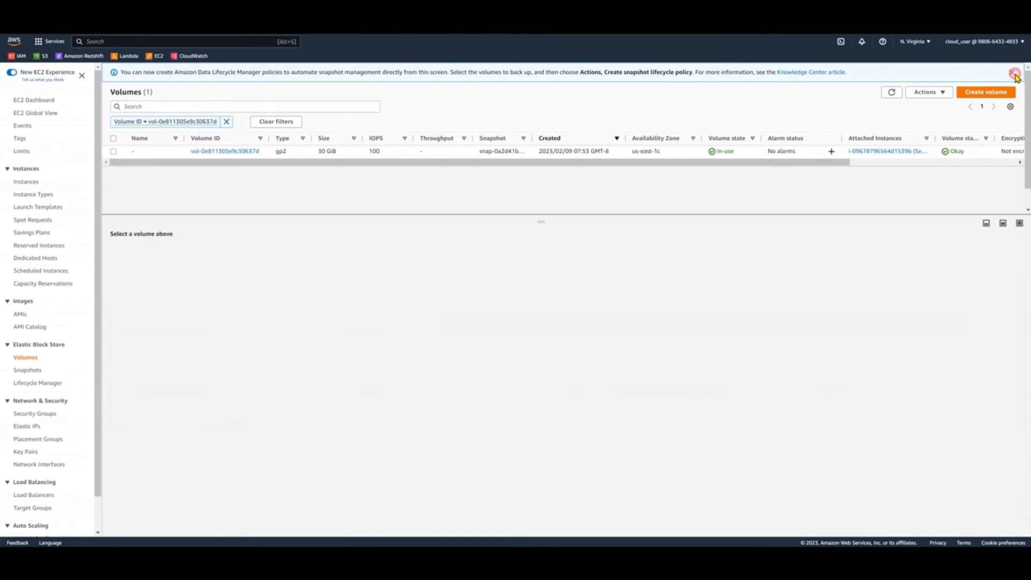
pyautogui.click(891, 92)
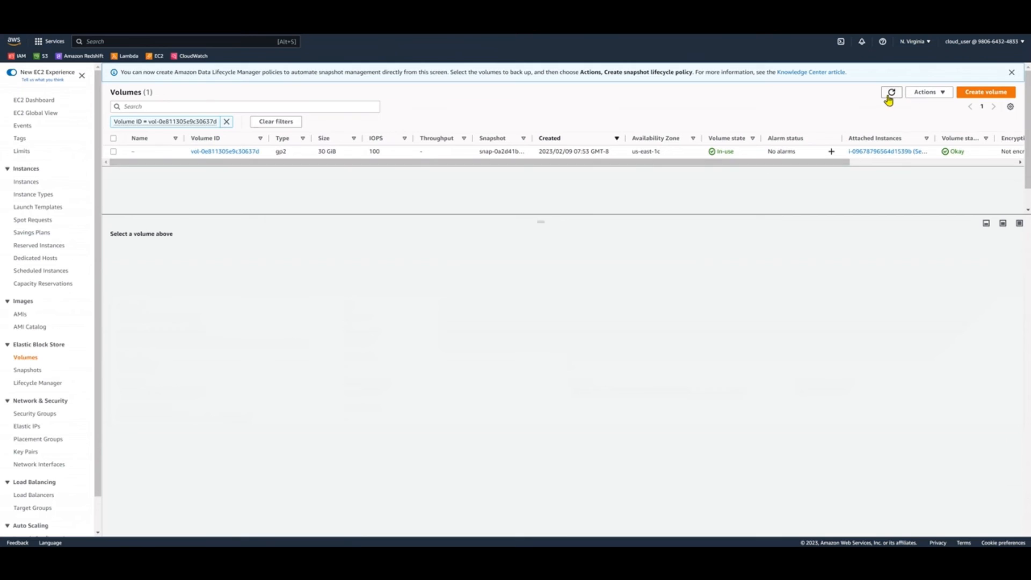
pyautogui.click(887, 95)
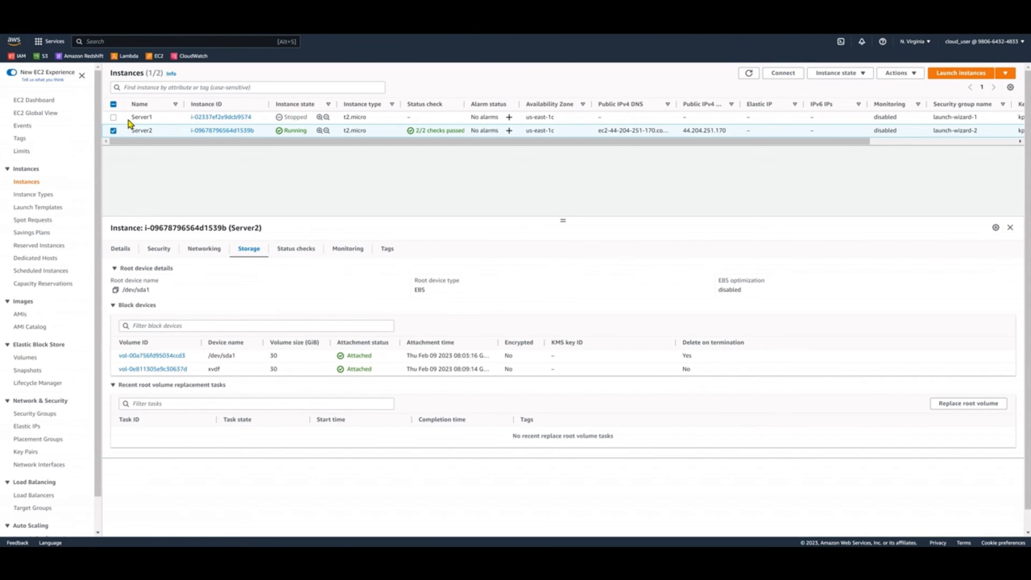
# Return to the instance list and copy Server1's instance ID from its details
pyautogui.click(152, 121)
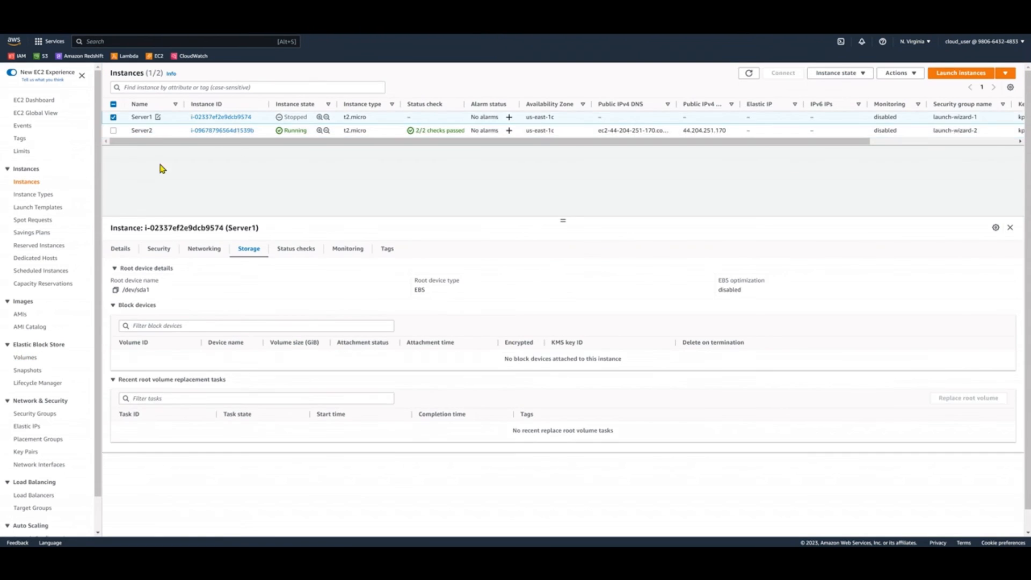
pyautogui.click(121, 252)
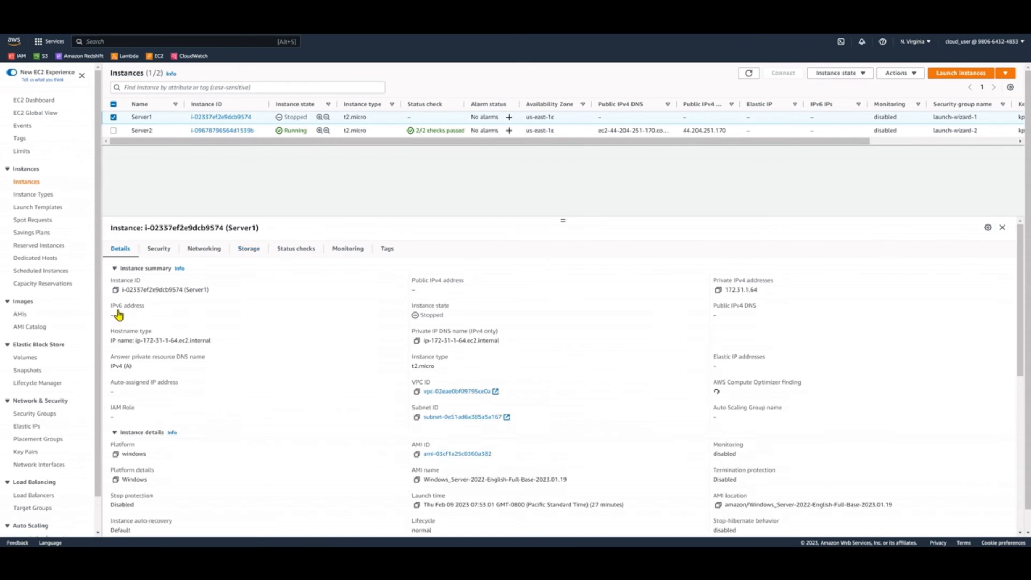
pyautogui.click(116, 291)
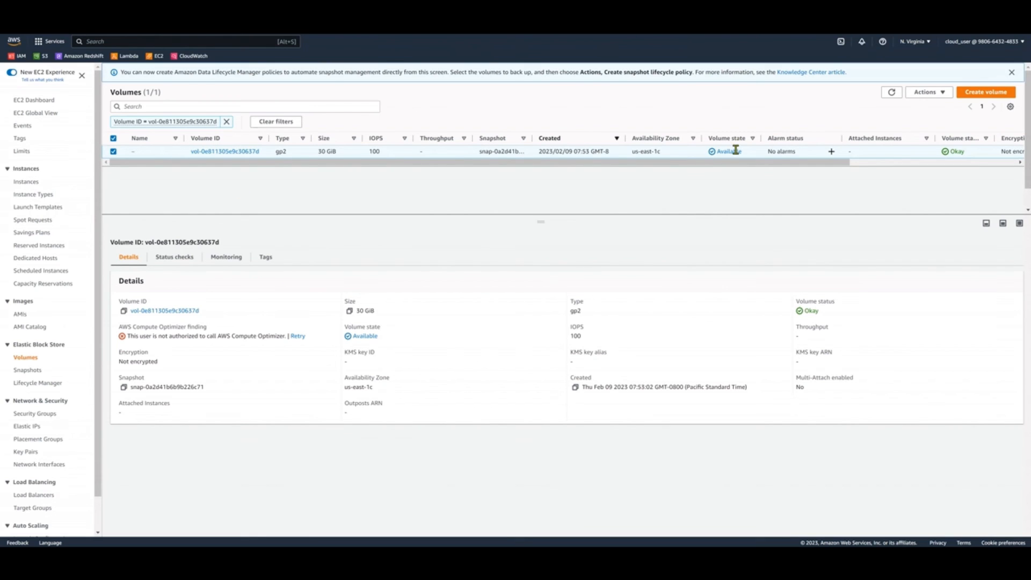
# Start attaching volume vol-0e811305e9c30637d and choose Server1's instance, i-02337ef2e9dcb9574, as the target
pyautogui.click(914, 95)
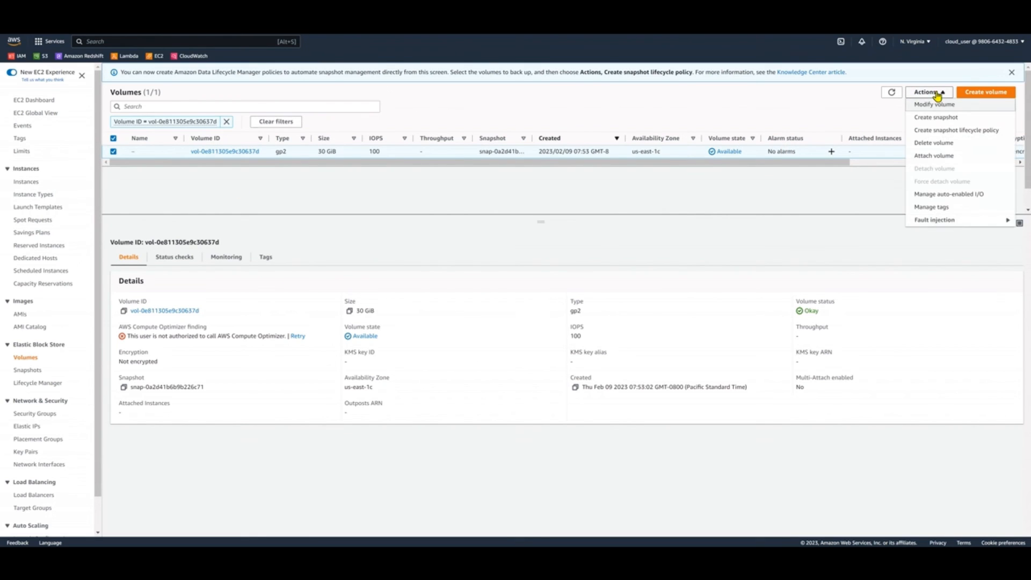
pyautogui.click(939, 161)
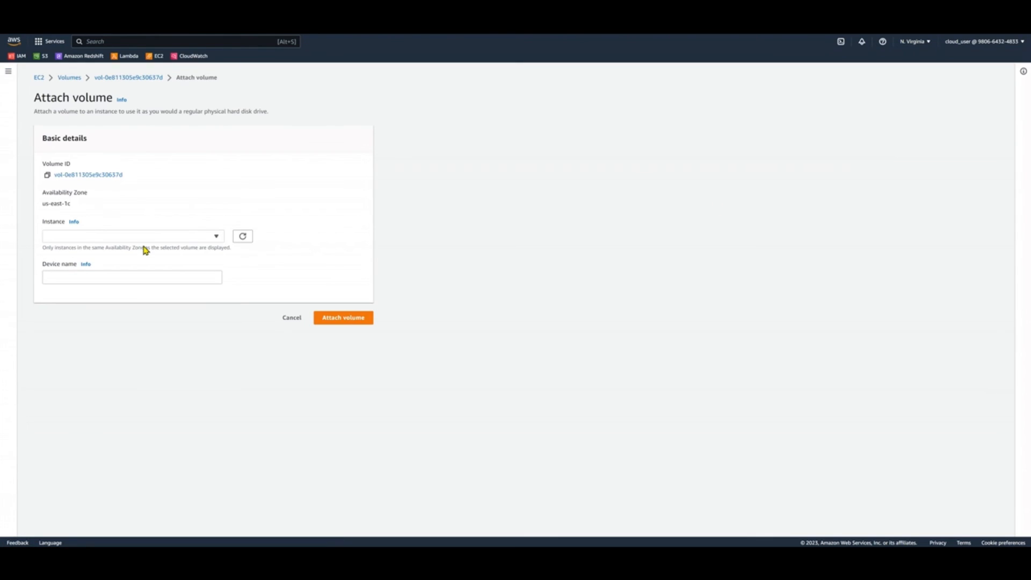
pyautogui.click(155, 240)
pyautogui.hotkey('ctrl', 'v')
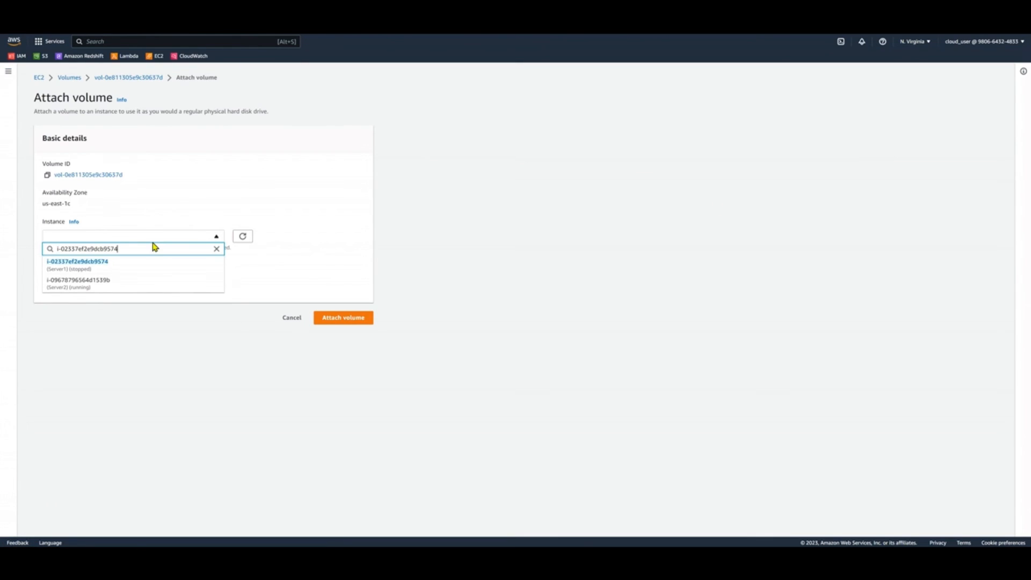
pyautogui.click(152, 270)
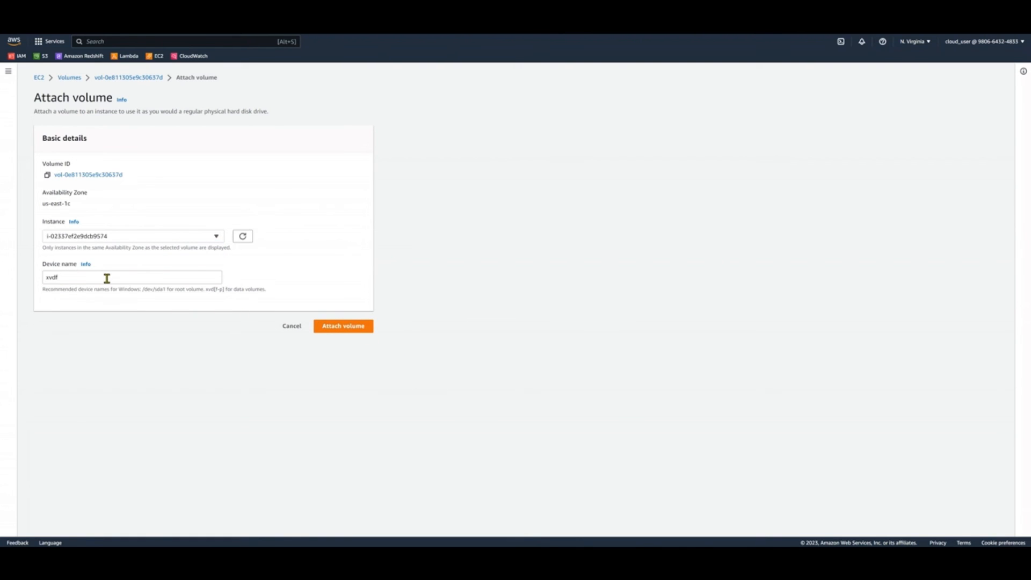
# Set the device name to the root device /dev/sda1, attach the volume, and refresh the volume list
pyautogui.moveTo(104, 280); pyautogui.dragTo(19, 274)
pyautogui.write('/')
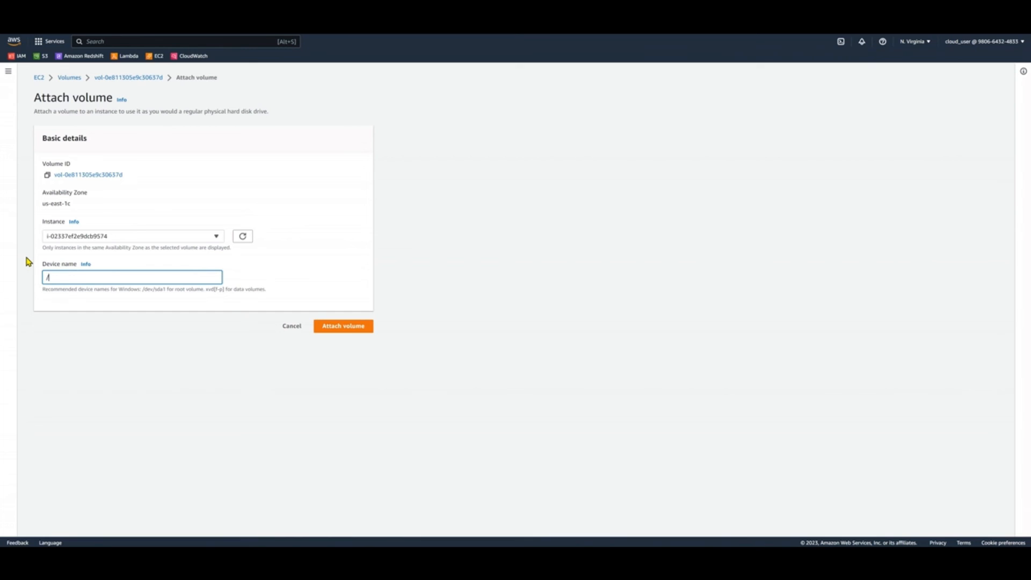
pyautogui.write('dev/sda1')
pyautogui.click(363, 330)
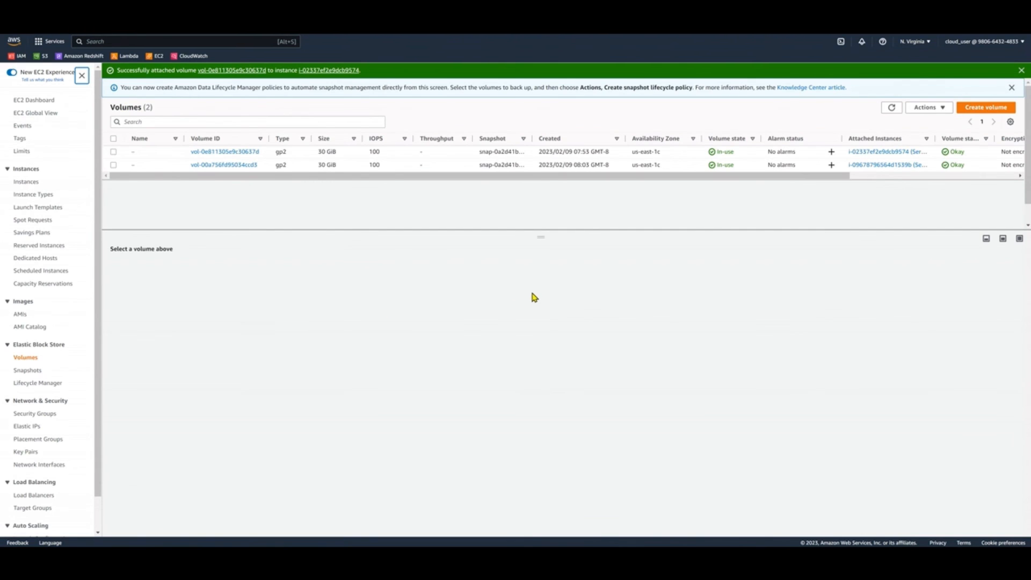
pyautogui.click(891, 108)
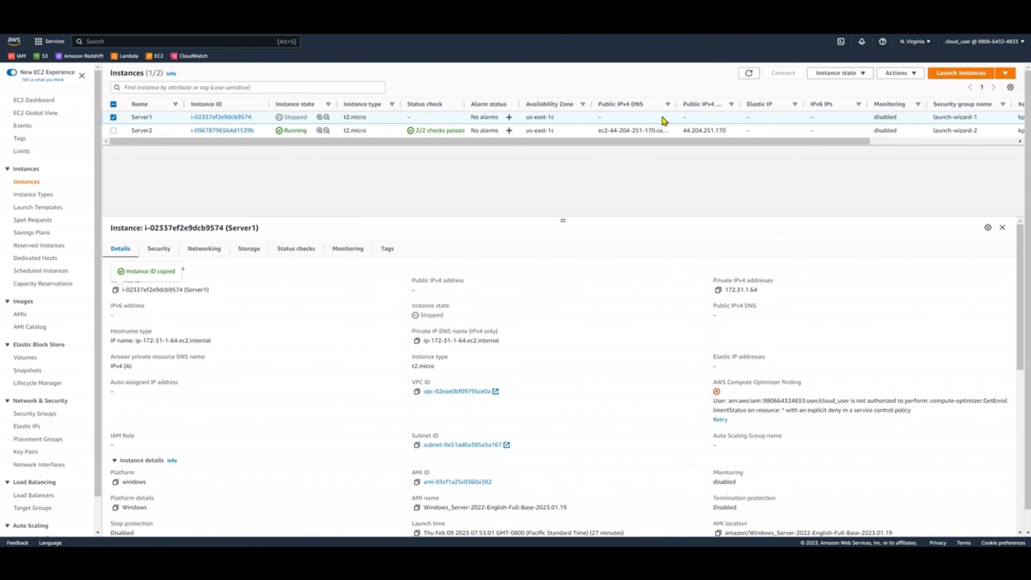
# Refresh the instance list, start Server1, and refresh again to check its state
pyautogui.click(748, 73)
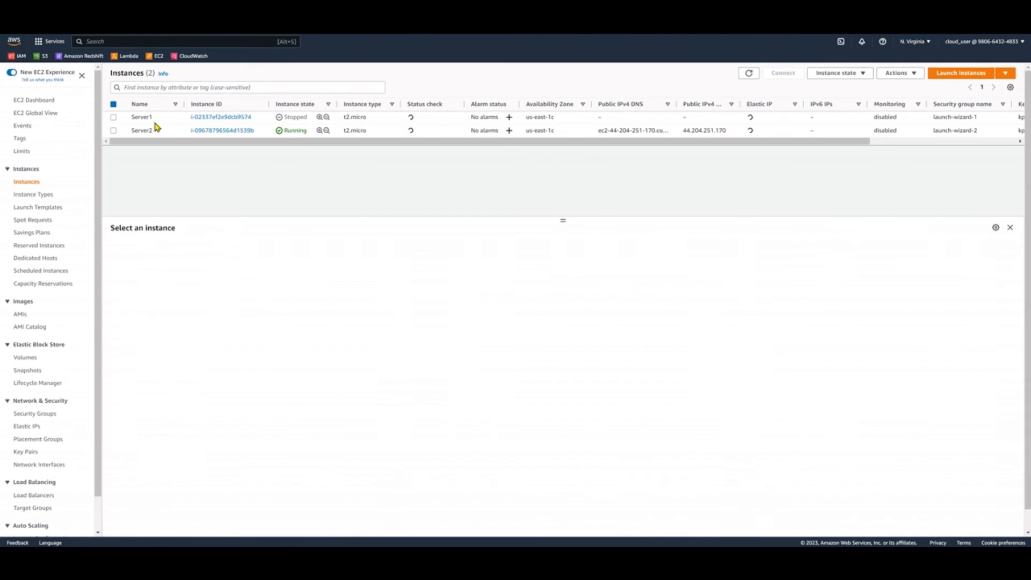
pyautogui.click(180, 119)
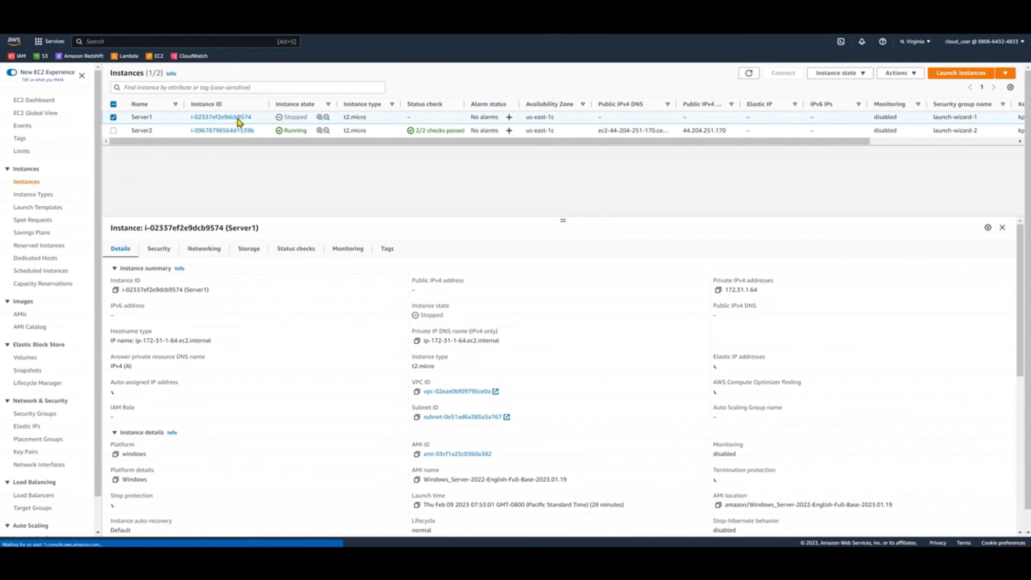
pyautogui.click(844, 74)
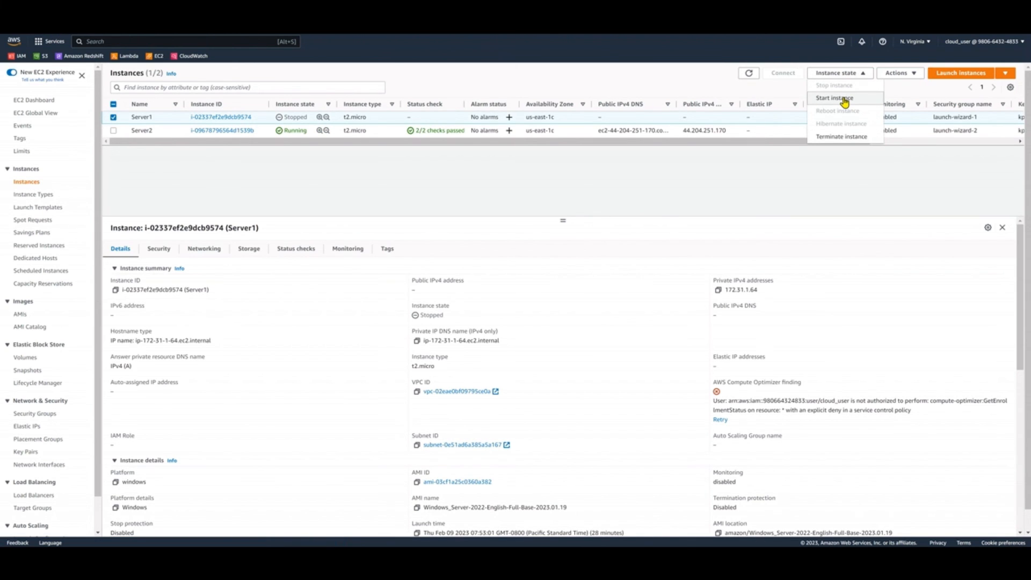
pyautogui.click(844, 100)
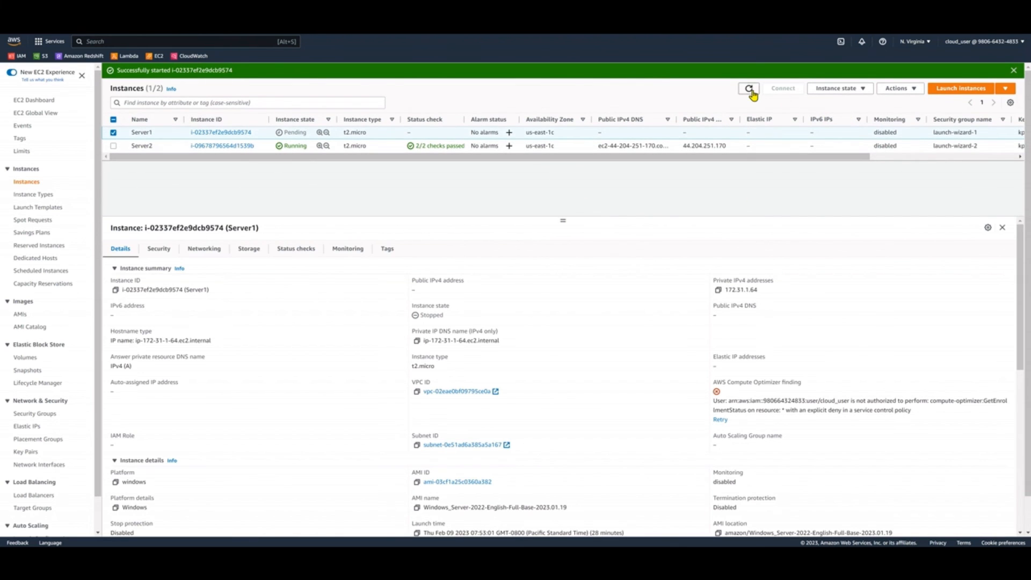
pyautogui.click(750, 89)
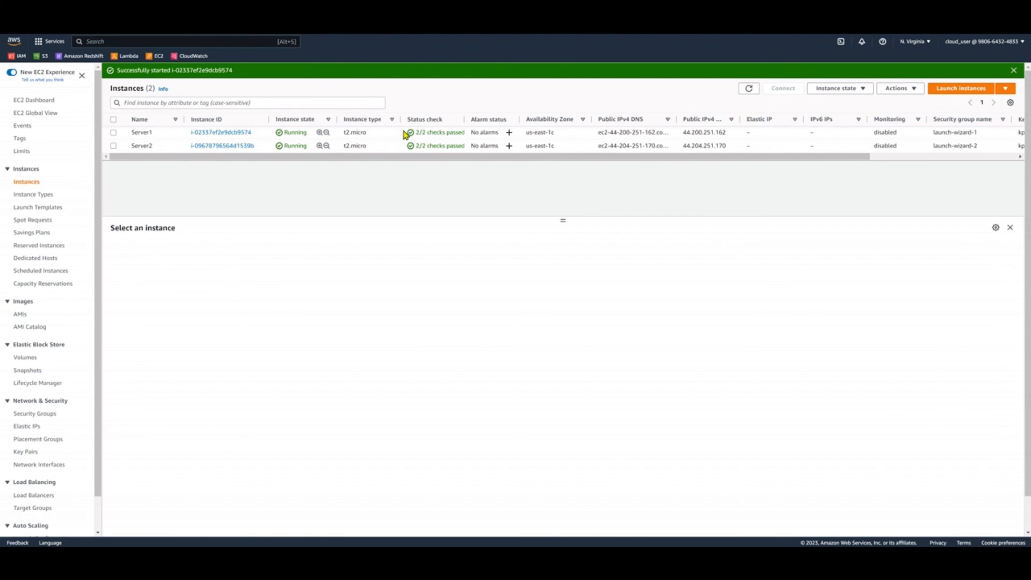
# Open the RDP client connection details for Server1 and copy its public DNS
pyautogui.click(124, 137)
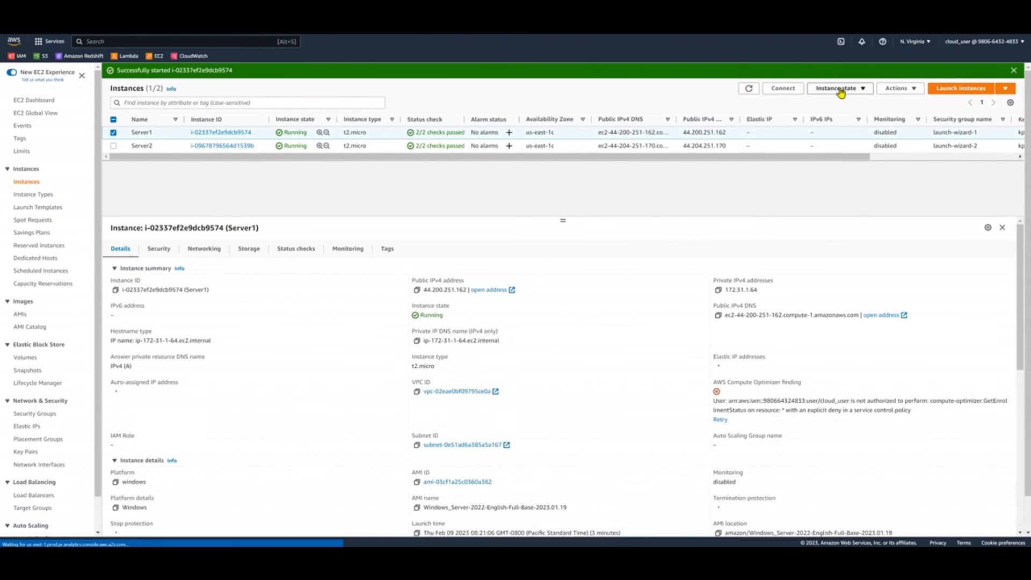
pyautogui.click(841, 90)
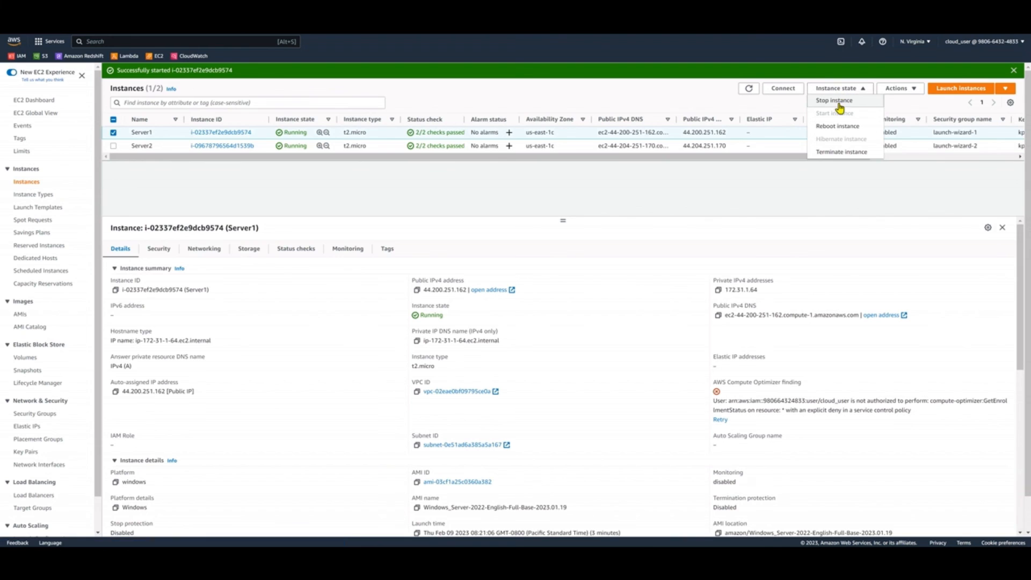
pyautogui.click(797, 89)
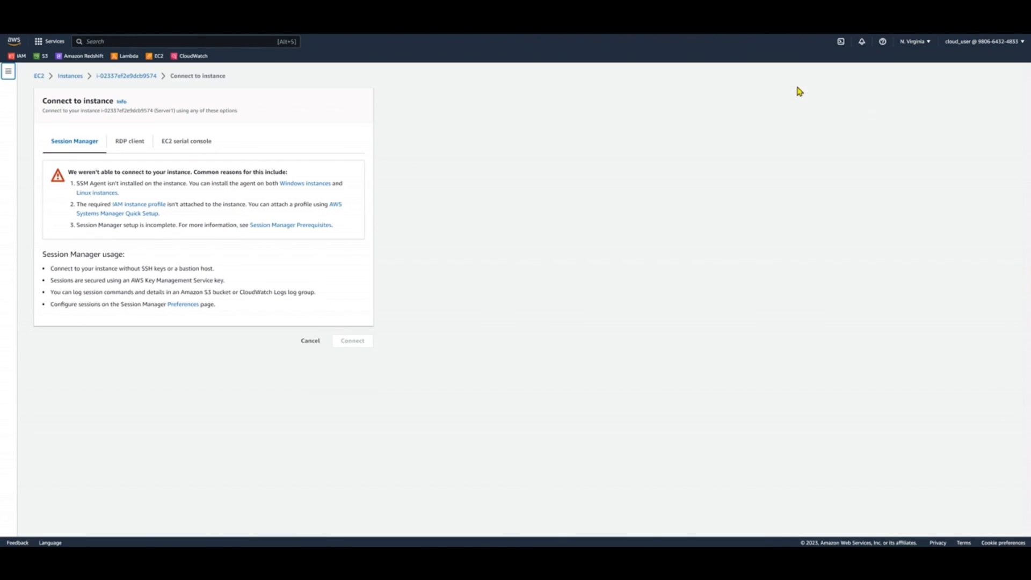
pyautogui.click(119, 144)
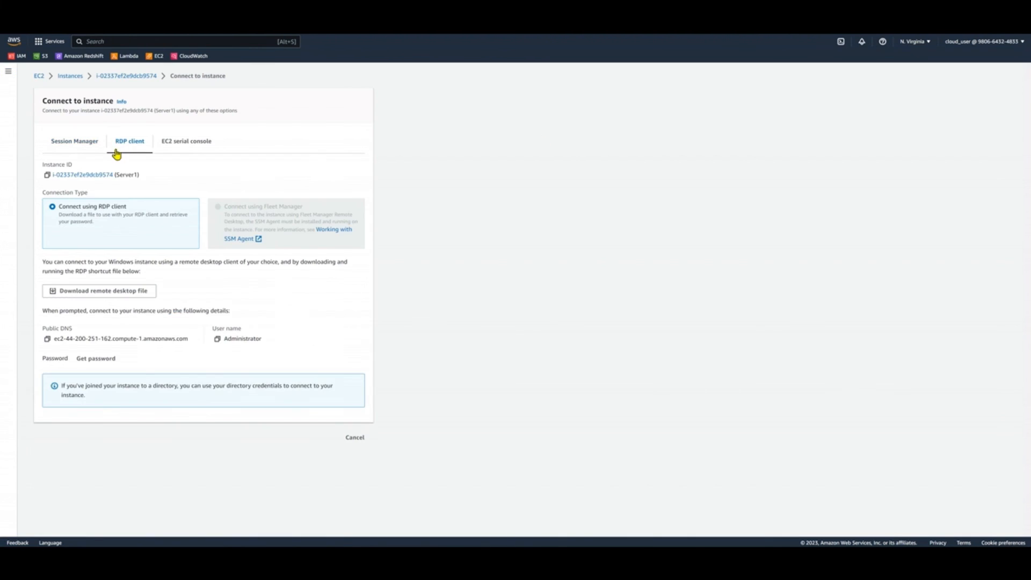
pyautogui.click(48, 339)
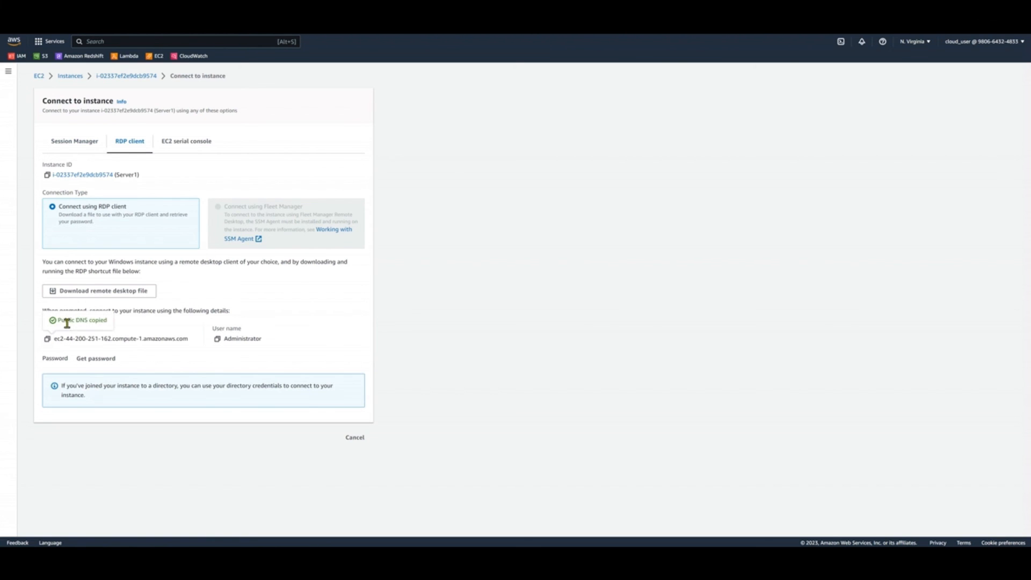
# Paste the private key contents for key pair kp2-20230209 and decrypt Server1's Windows administrator password
pyautogui.click(88, 367)
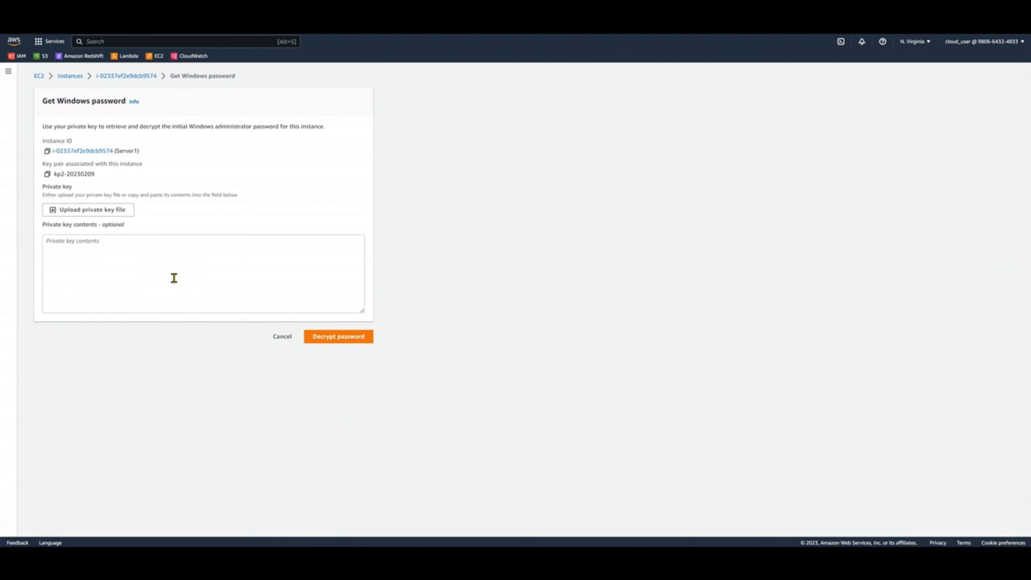
pyautogui.click(194, 280)
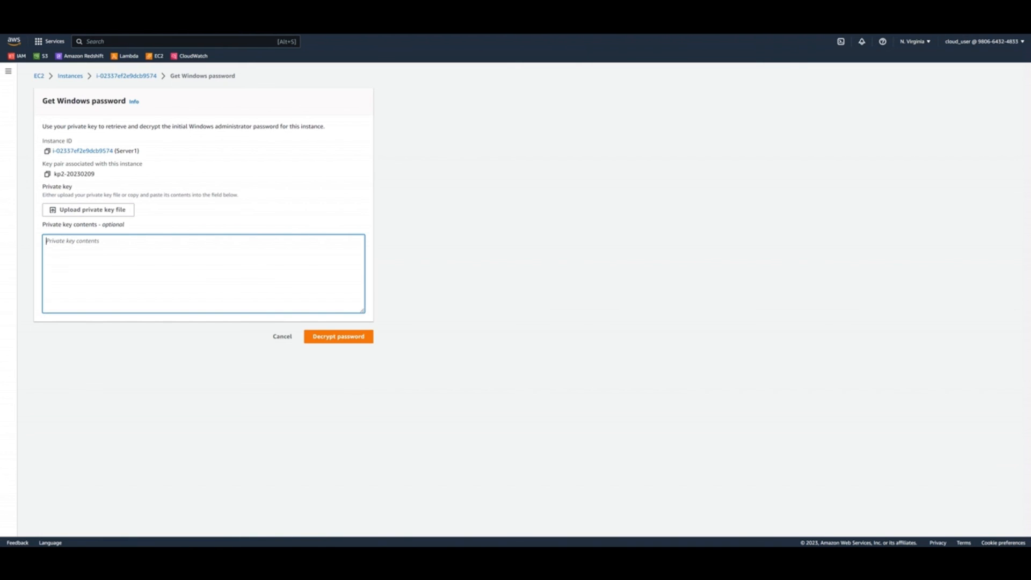
pyautogui.hotkey('alt', 'Tab')
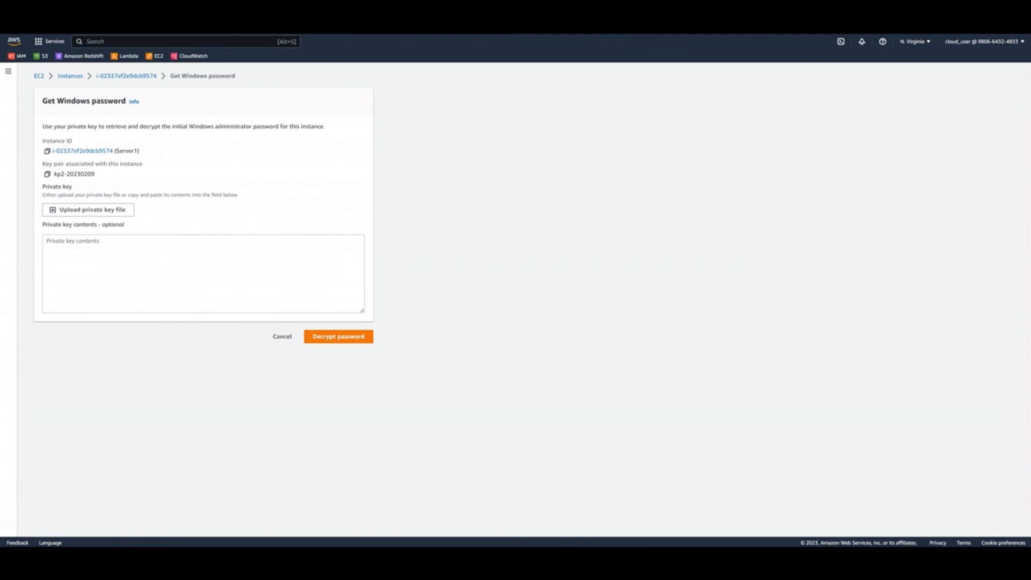
pyautogui.click(257, 275)
pyautogui.hotkey('ctrl', 'v')
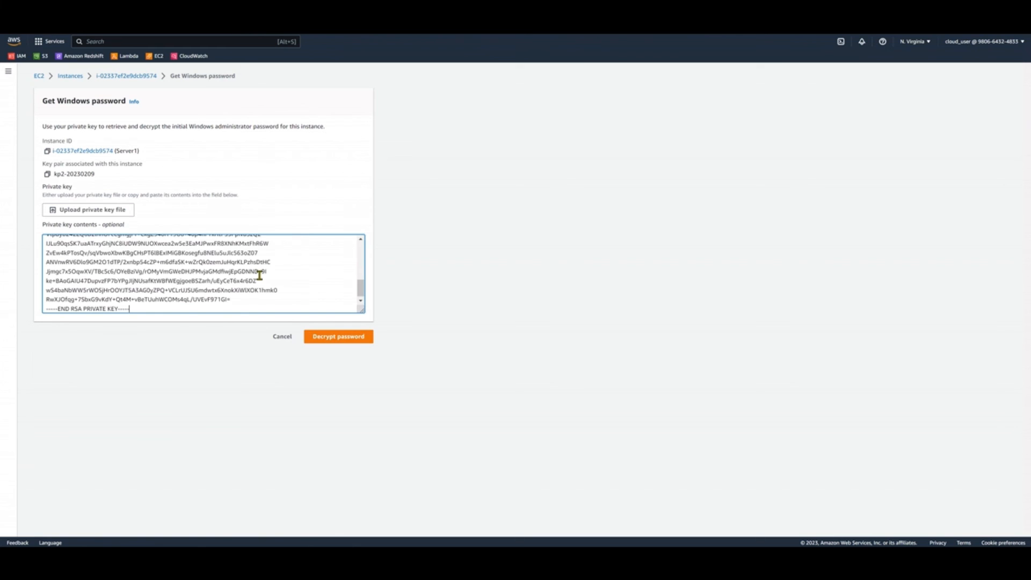
pyautogui.click(314, 338)
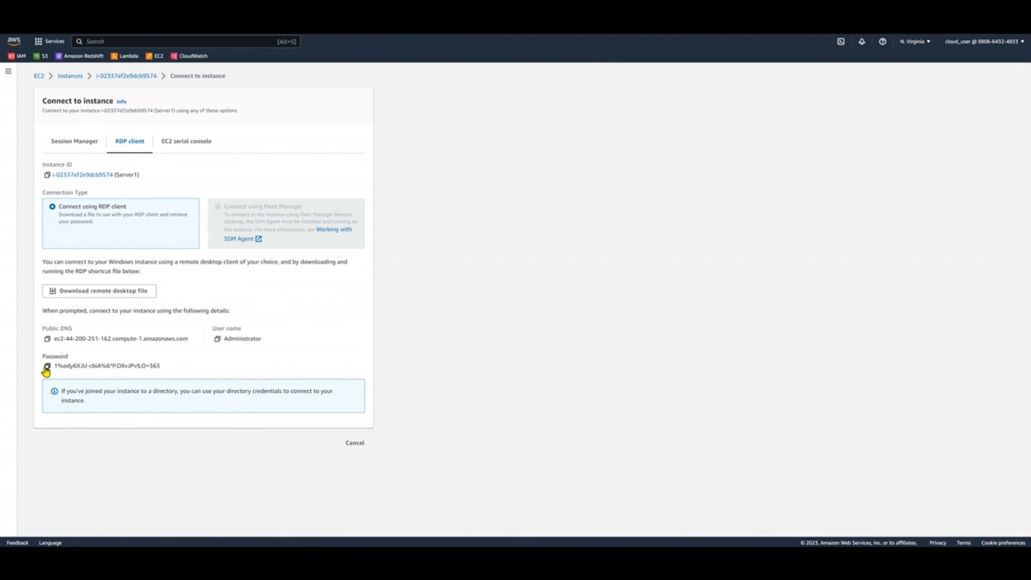
# Copy Server1's password, public DNS and user name, and leave the connection page for the instance list
pyautogui.click(46, 367)
pyautogui.click(48, 339)
pyautogui.click(216, 340)
pyautogui.click(355, 443)
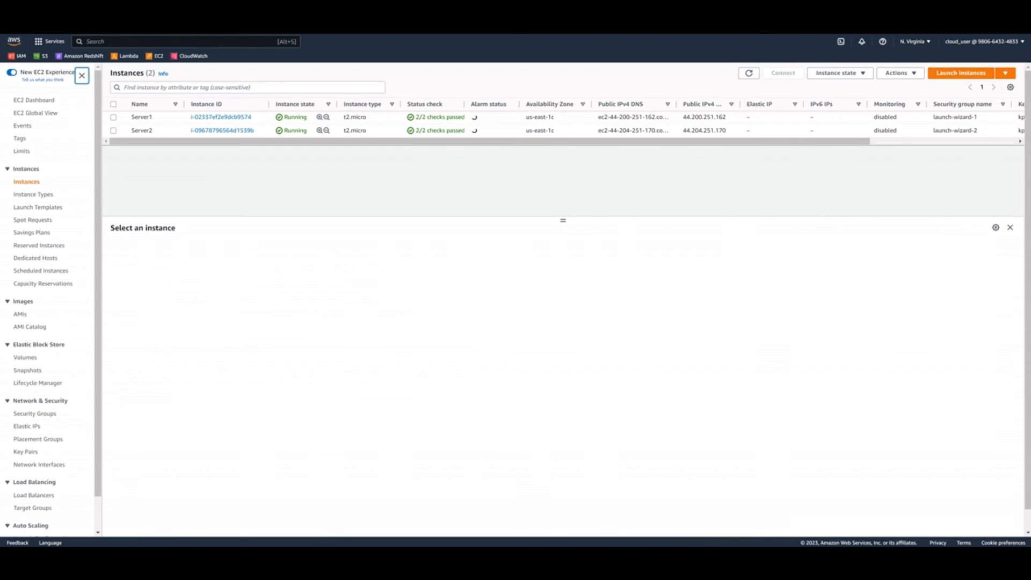
# Switch to Remote Desktop Connection and start connecting to ec2-44-200-251-162.compute-1.amazonaws.com
pyautogui.click(604, 328)
pyautogui.moveTo(1030, 210); pyautogui.dragTo(563, 260)
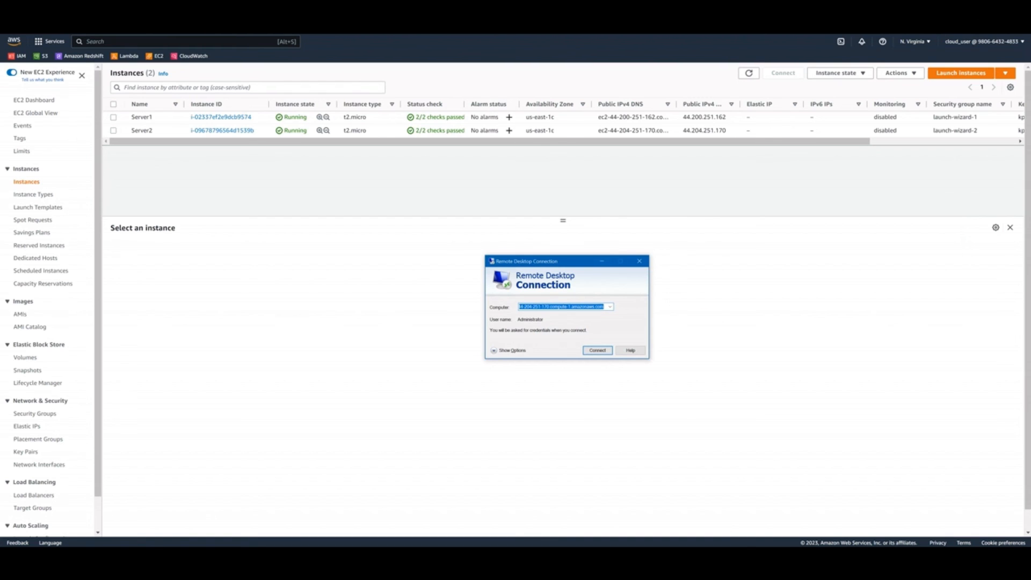
pyautogui.hotkey('ctrl', 'v')
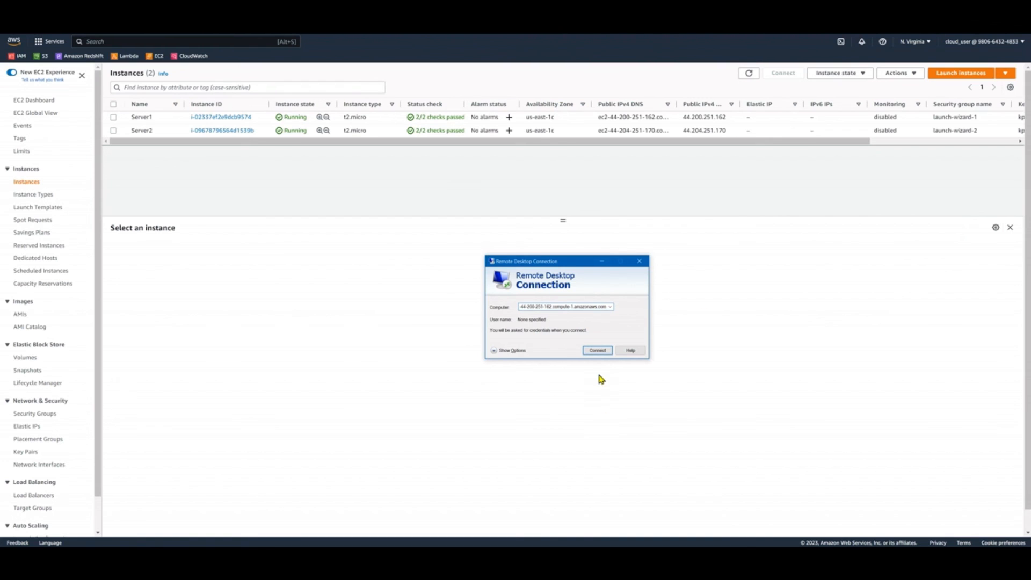
pyautogui.click(598, 350)
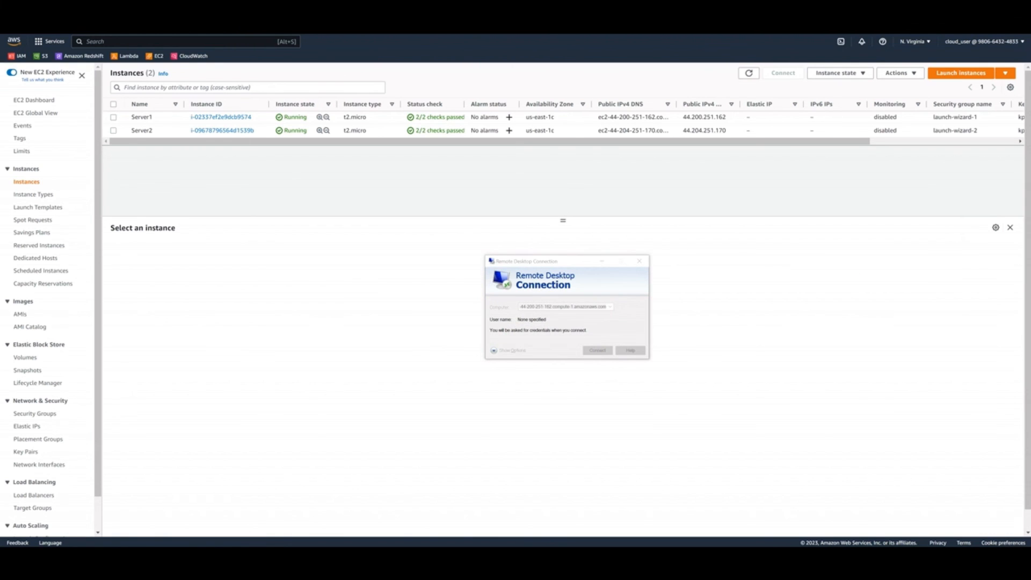
# Sign in as Administrator with the copied account password and accept the certificate warning to connect to Server1
pyautogui.press('super+v')
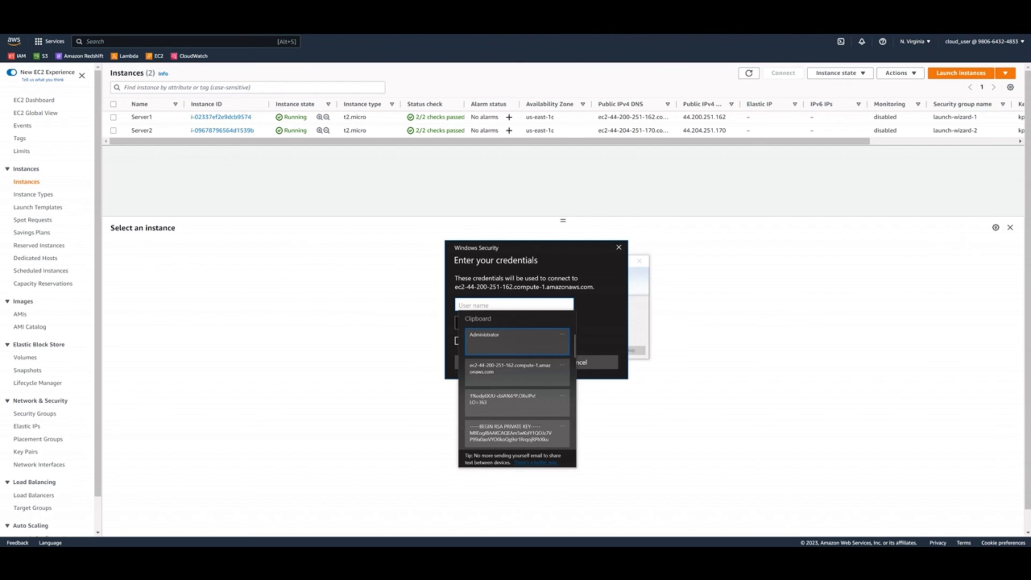
pyautogui.click(524, 342)
pyautogui.click(521, 323)
pyautogui.press('super+v')
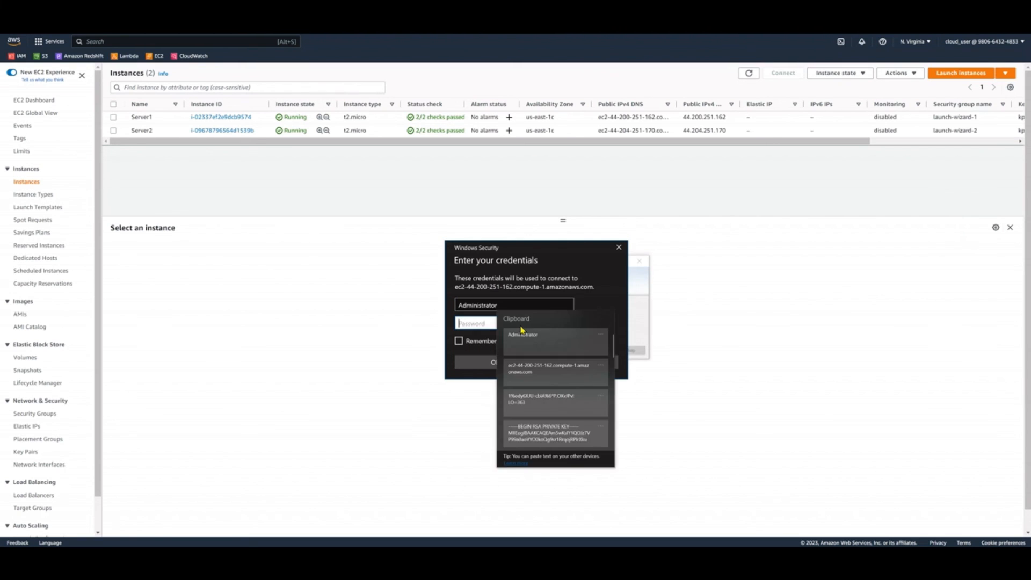
pyautogui.click(524, 377)
pyautogui.click(523, 361)
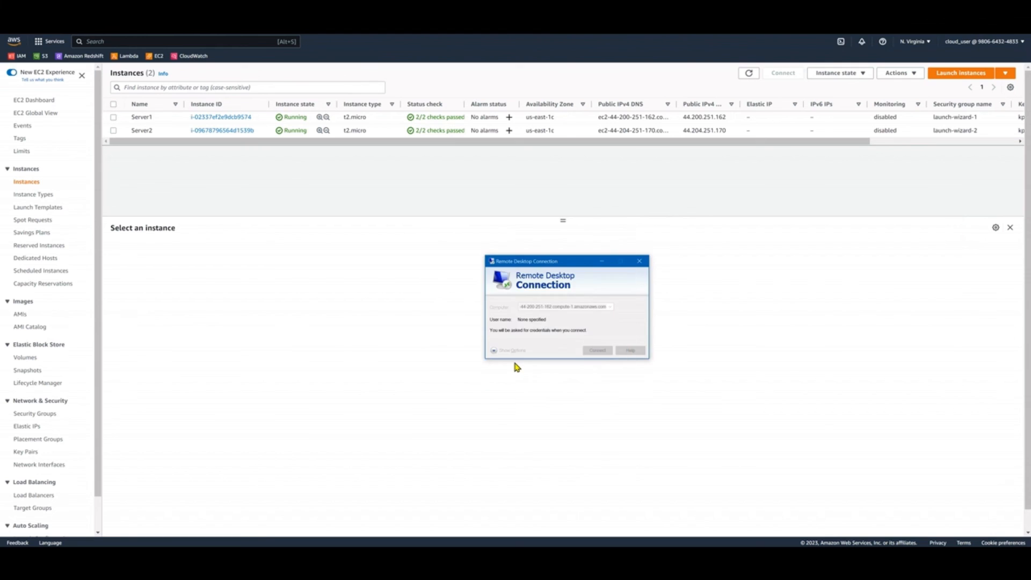
pyautogui.click(600, 380)
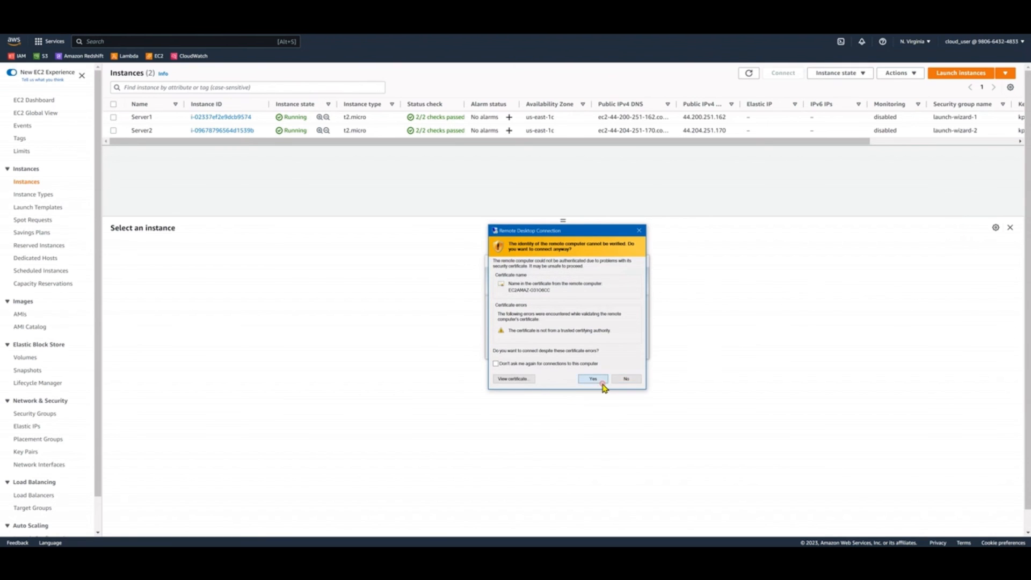